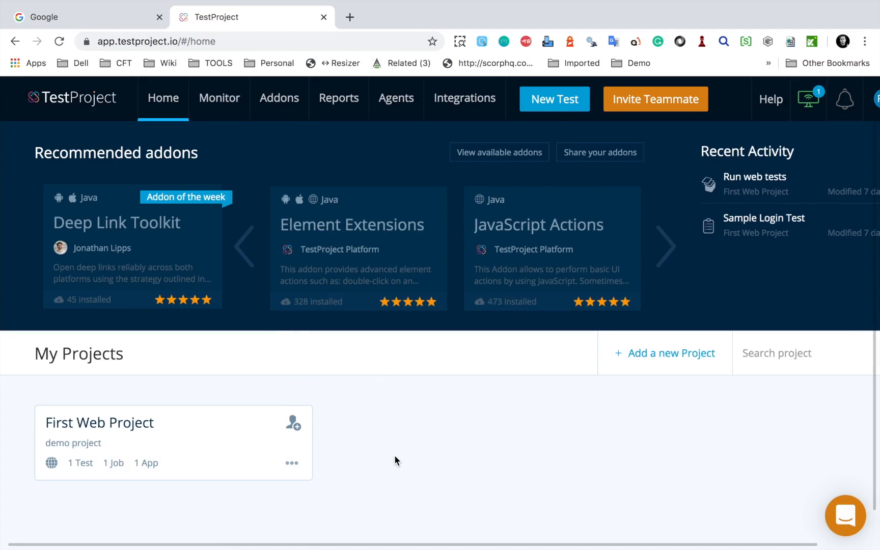
Step: Create a new project named "Mobile Test Project" without a description
{"action": "key", "text": "ctrl+a"}
{"action": "left_click_drag", "start_coordinate": [24, 393], "coordinate": [332, 485]}
{"action": "key", "text": "Escape"}
{"action": "left_click", "coordinate": [670, 362]}
{"action": "type", "text": "M"}
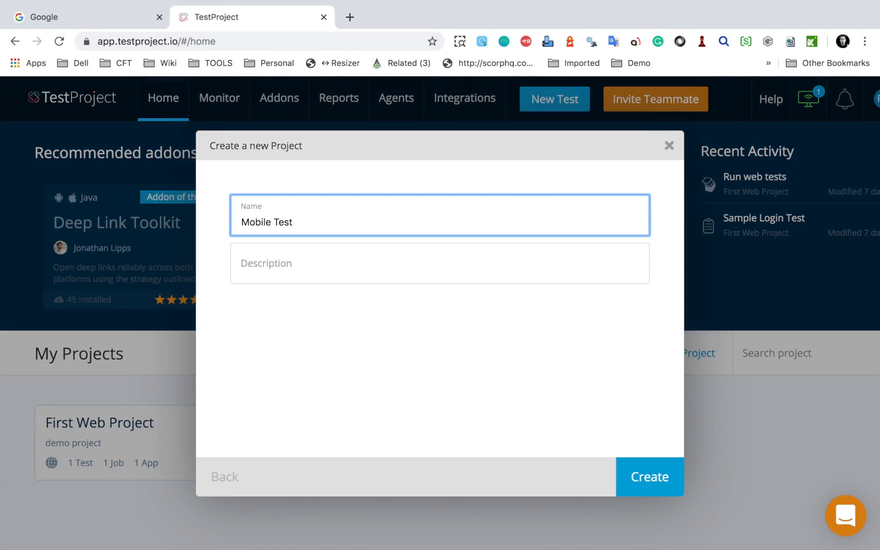
{"action": "left_click", "coordinate": [374, 269]}
{"action": "left_click", "coordinate": [644, 489]}
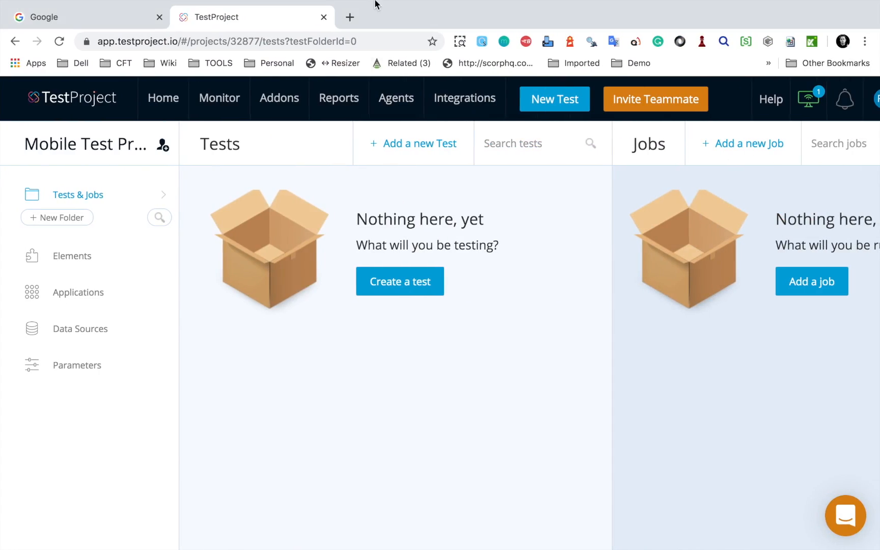
Step: Open testproject.io in a new browser tab and go to its documentation site
{"action": "left_click", "coordinate": [349, 17]}
{"action": "type", "text": "testproject.io"}
{"action": "key", "text": "Return"}
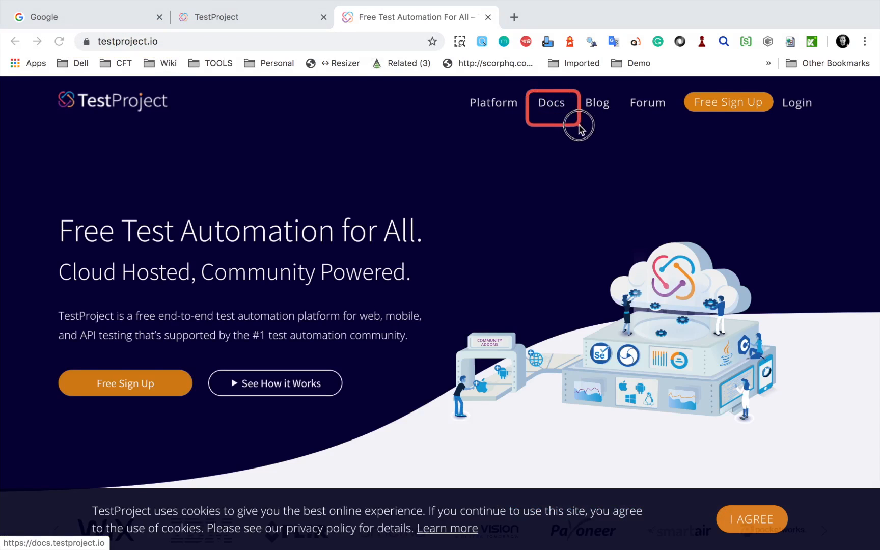
{"action": "left_click", "coordinate": [552, 106]}
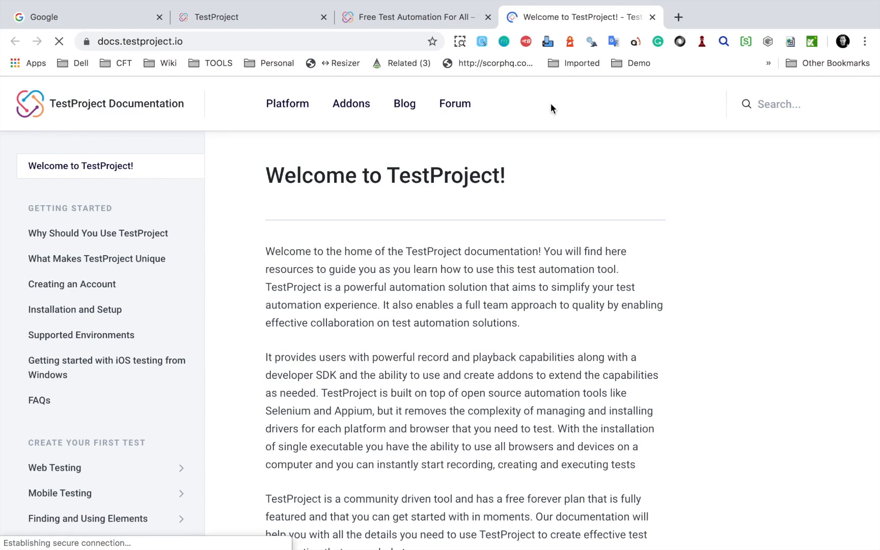
Step: Search the documentation for "mobile" and look through the results for mobile testing articles
{"action": "left_click", "coordinate": [713, 88]}
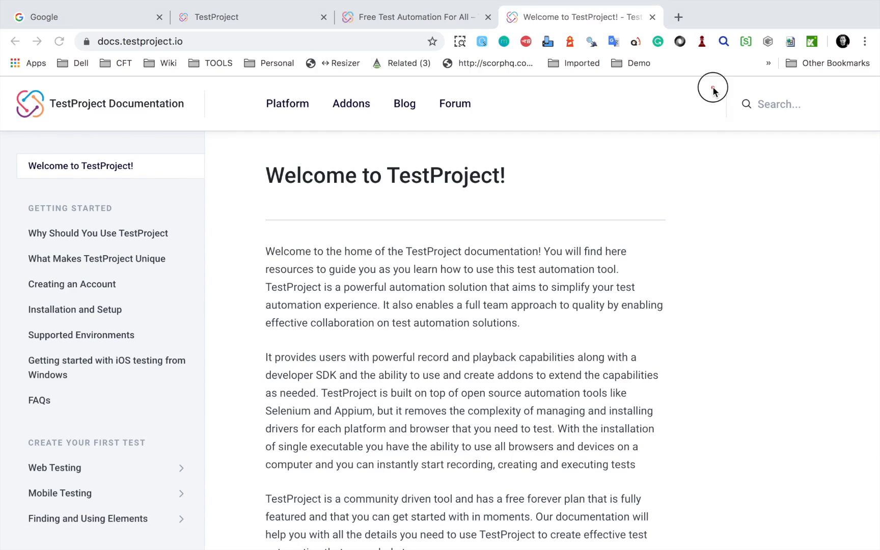
{"action": "left_click", "coordinate": [763, 100]}
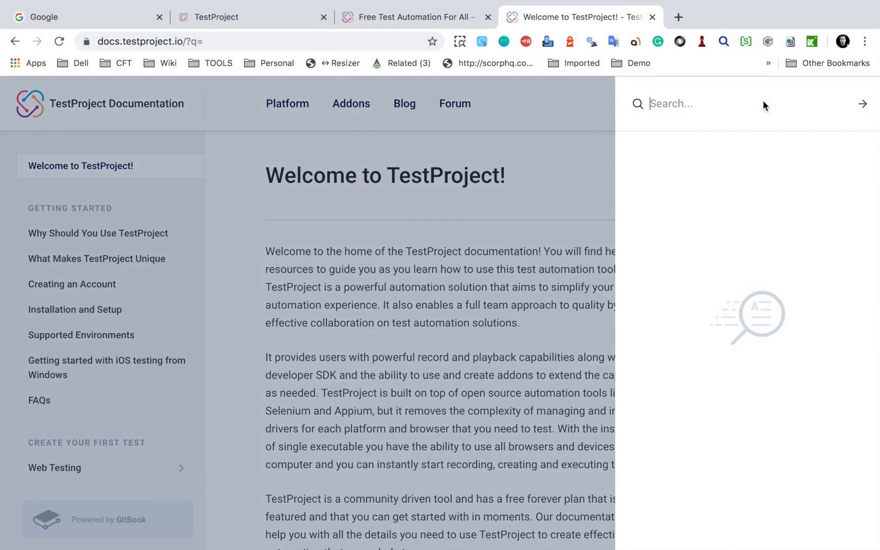
{"action": "type", "text": "mobile"}
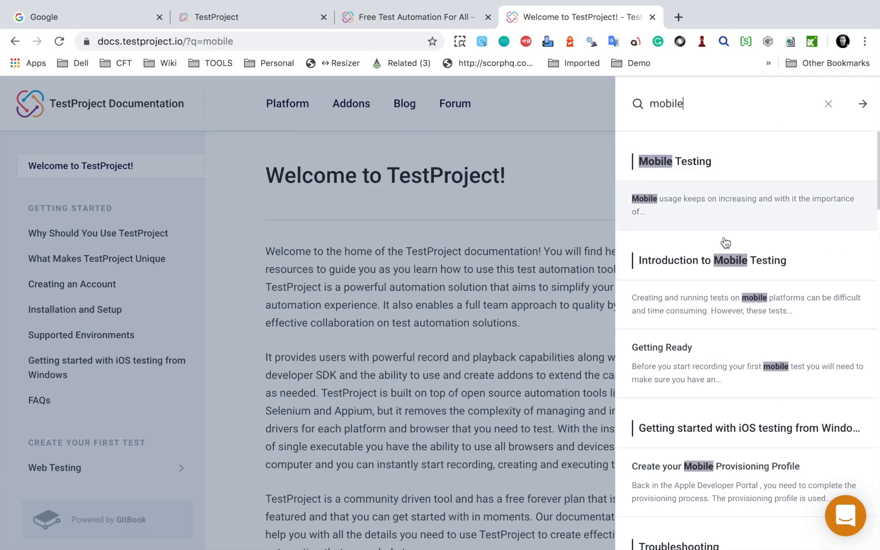
{"action": "scroll", "coordinate": [714, 357], "scroll_direction": "down", "scroll_amount": 2}
{"action": "scroll", "coordinate": [699, 345], "scroll_direction": "down", "scroll_amount": 4}
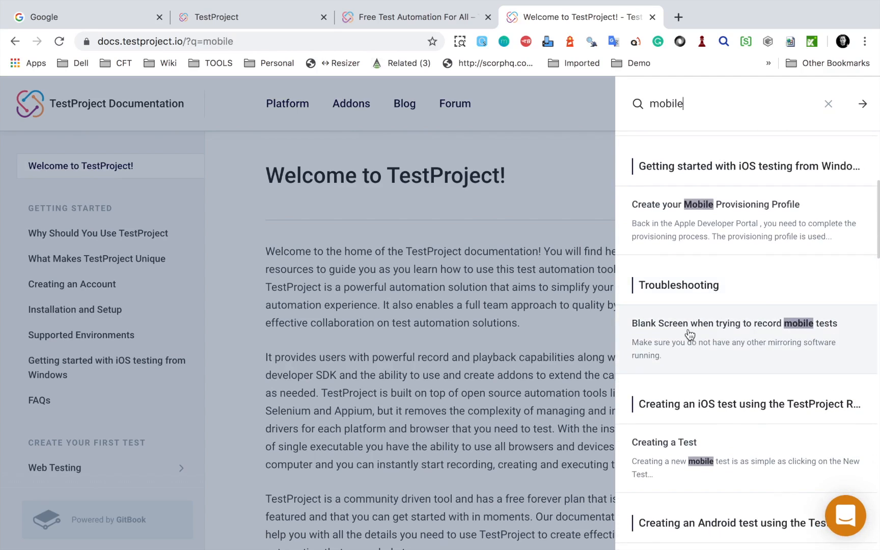
{"action": "scroll", "coordinate": [699, 345], "scroll_direction": "down", "scroll_amount": 4}
{"action": "scroll", "coordinate": [689, 334], "scroll_direction": "down", "scroll_amount": 1}
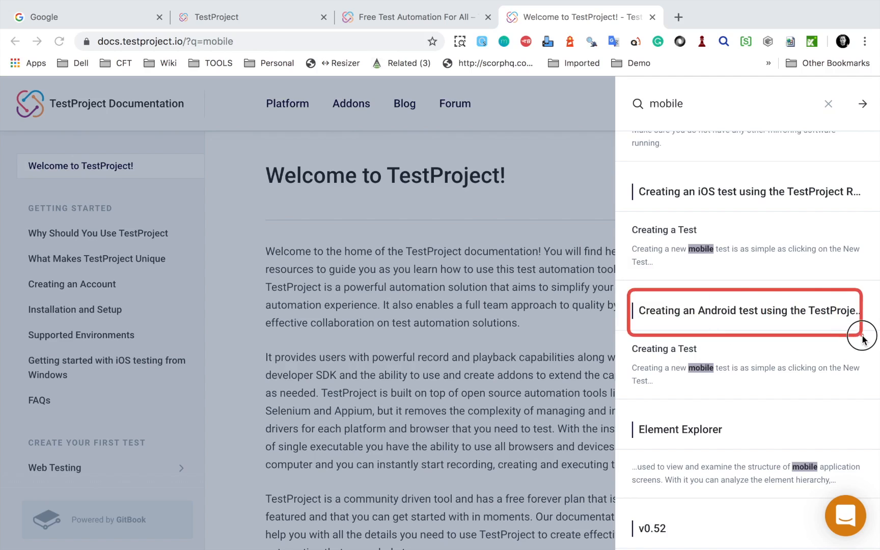
{"action": "scroll", "coordinate": [778, 396], "scroll_direction": "down", "scroll_amount": 3}
{"action": "scroll", "coordinate": [778, 397], "scroll_direction": "down", "scroll_amount": 8}
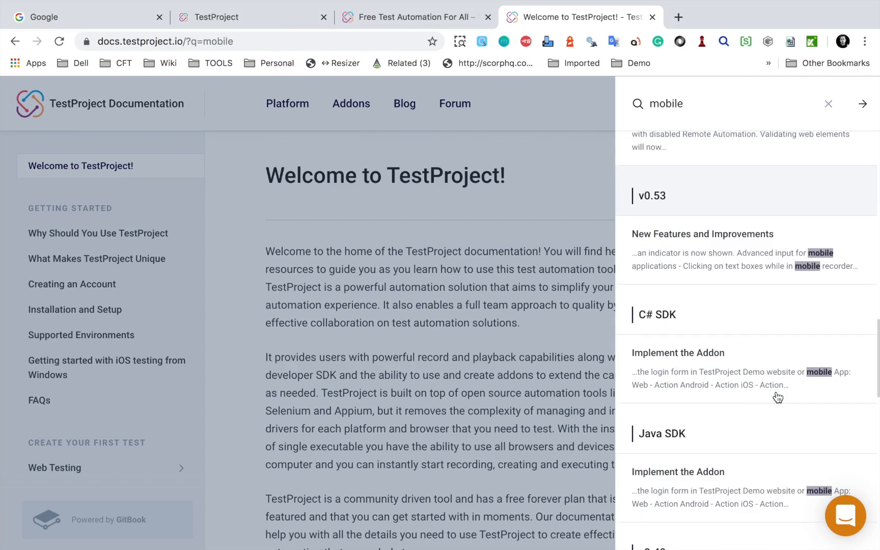
{"action": "scroll", "coordinate": [778, 397], "scroll_direction": "up", "scroll_amount": 15}
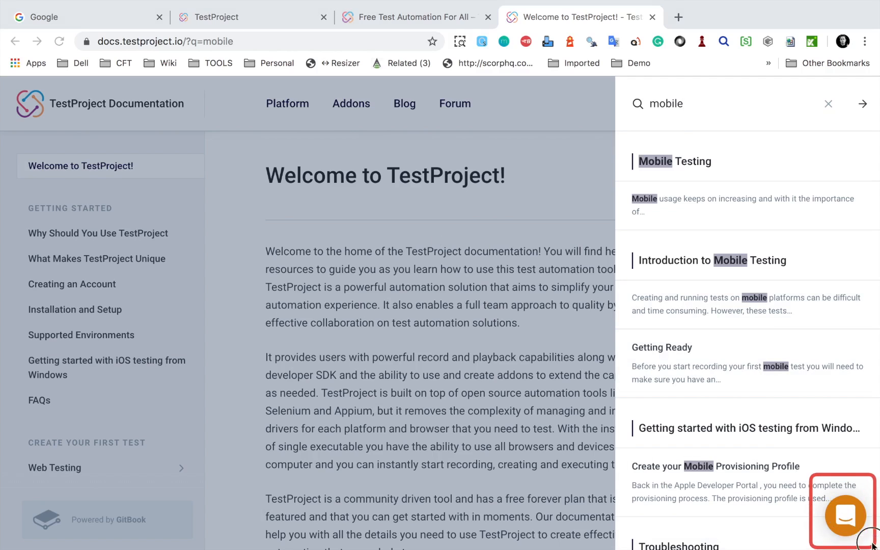
Step: Open the support chat to view its conversation options, and close it again
{"action": "left_click", "coordinate": [846, 519]}
{"action": "left_click", "coordinate": [847, 519]}
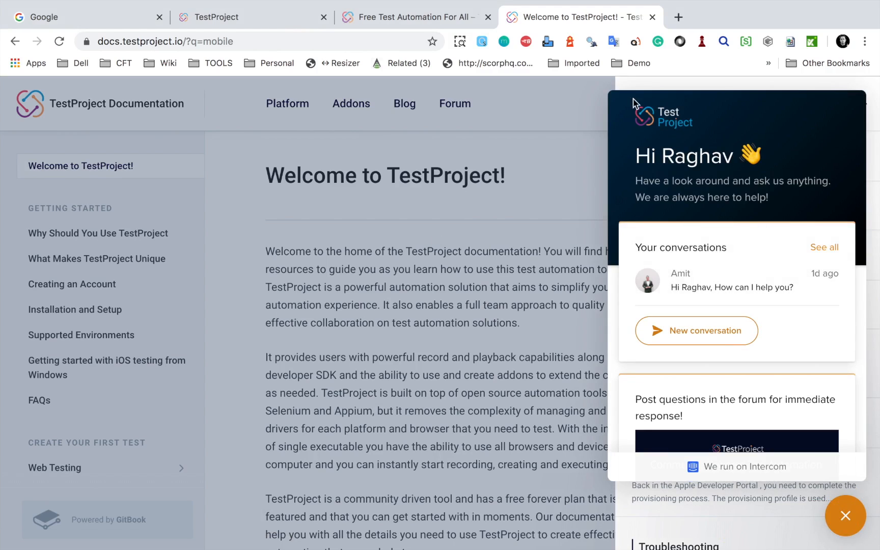
{"action": "left_click", "coordinate": [845, 513]}
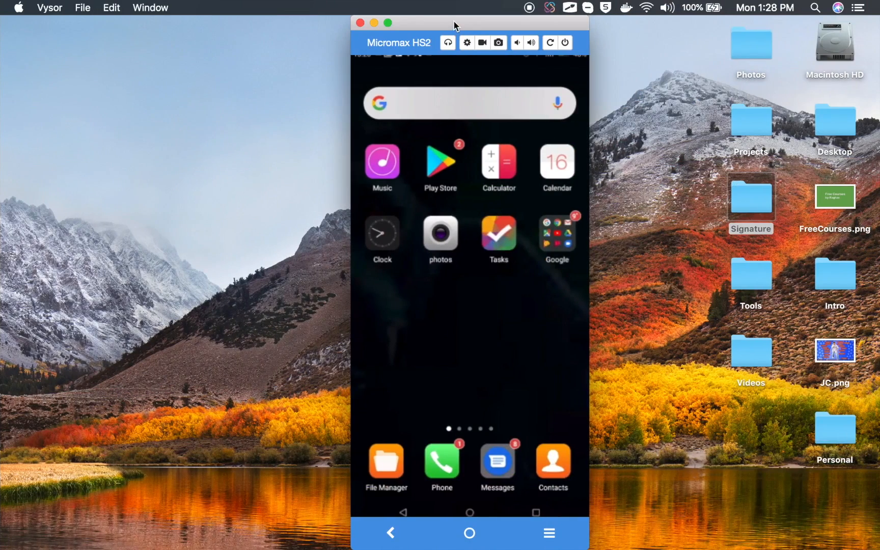
Step: Switch to the Vysor window mirroring the Micromax HS2 phone and open the phone's Settings app
{"action": "left_click_drag", "start_coordinate": [454, 23], "coordinate": [452, 23]}
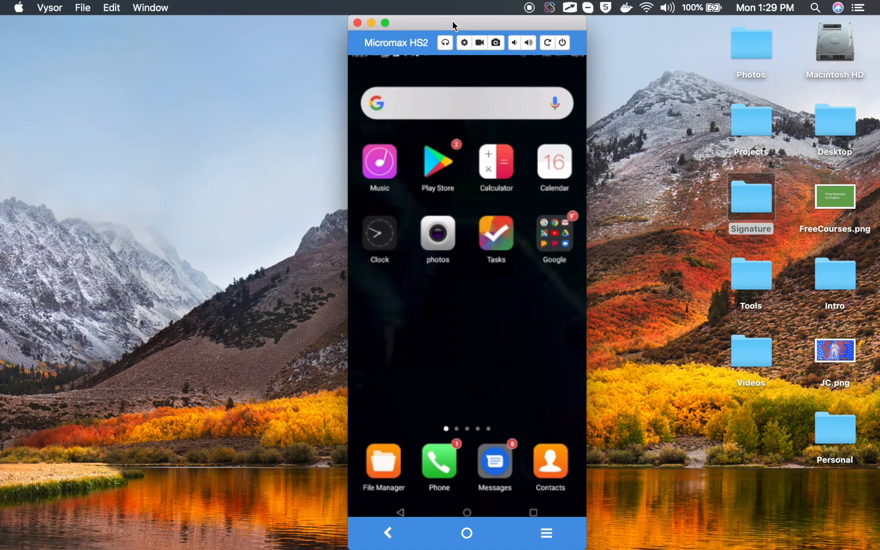
{"action": "mouse_move", "coordinate": [452, 25]}
{"action": "left_mouse_down"}
{"action": "mouse_move", "coordinate": [438, 24]}
{"action": "mouse_move", "coordinate": [447, 25]}
{"action": "left_mouse_up"}
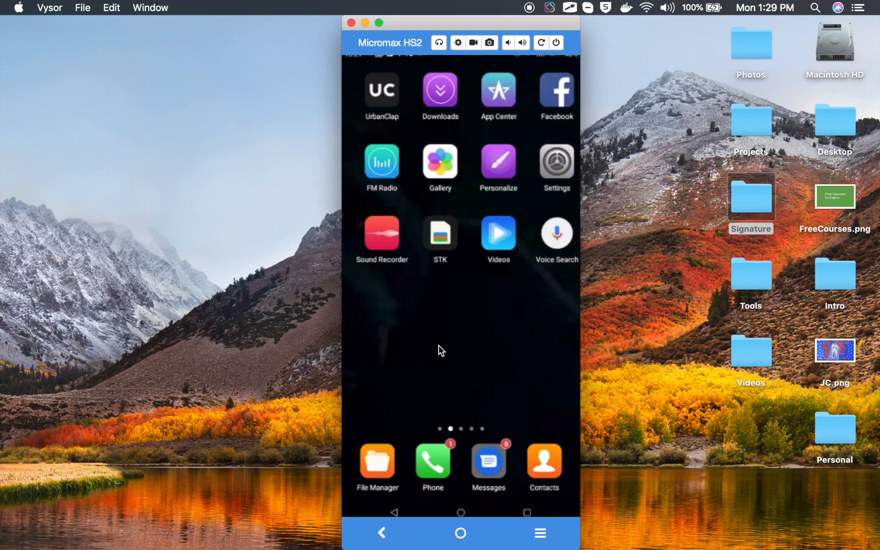
{"action": "key", "text": "ctrl+a"}
{"action": "left_click_drag", "start_coordinate": [523, 134], "coordinate": [577, 198]}
{"action": "key", "text": "Escape"}
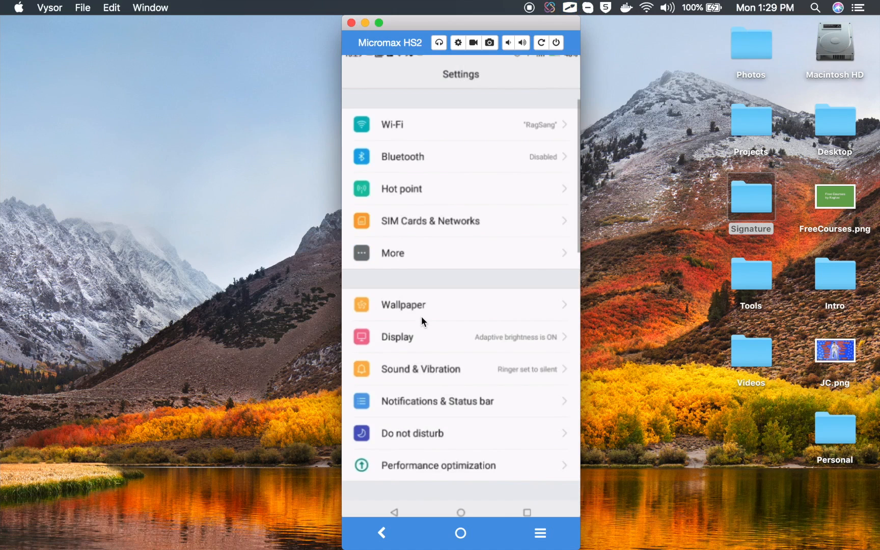
Step: Open the About phone page in the phone's settings
{"action": "scroll", "coordinate": [422, 316], "scroll_direction": "down", "scroll_amount": 5}
{"action": "scroll", "coordinate": [422, 316], "scroll_direction": "down", "scroll_amount": 7}
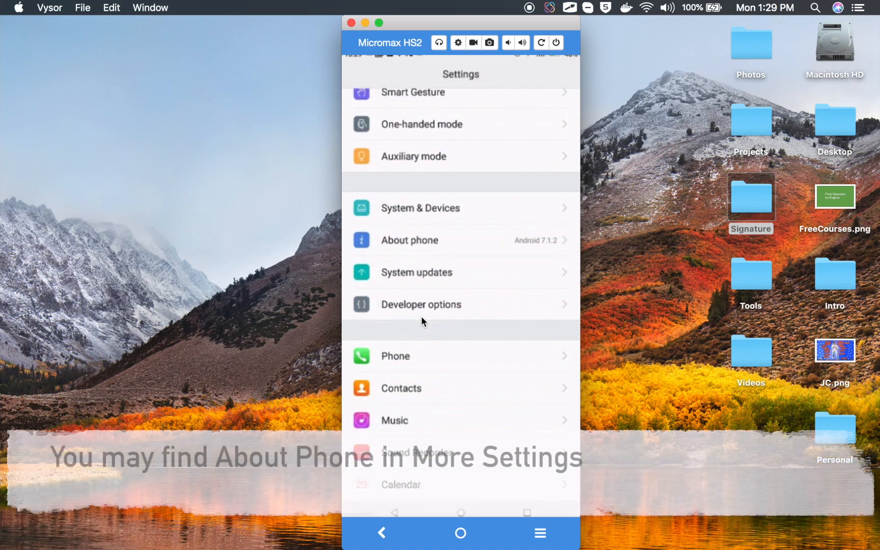
{"action": "left_click_drag", "start_coordinate": [351, 222], "coordinate": [450, 254]}
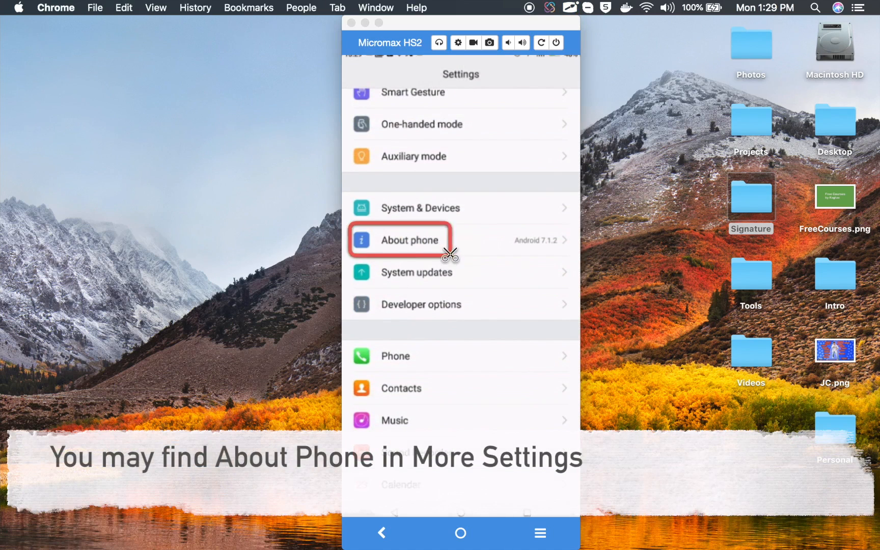
{"action": "key", "text": "Escape"}
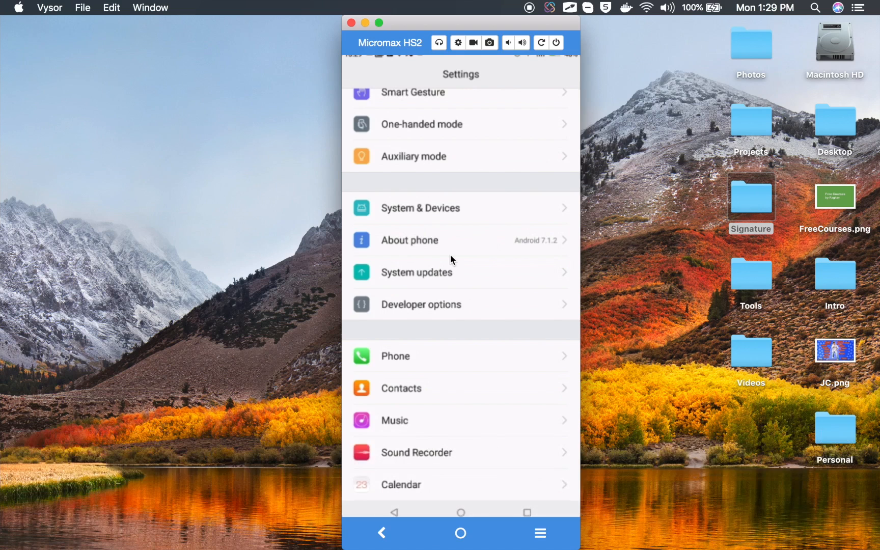
{"action": "left_click", "coordinate": [451, 255]}
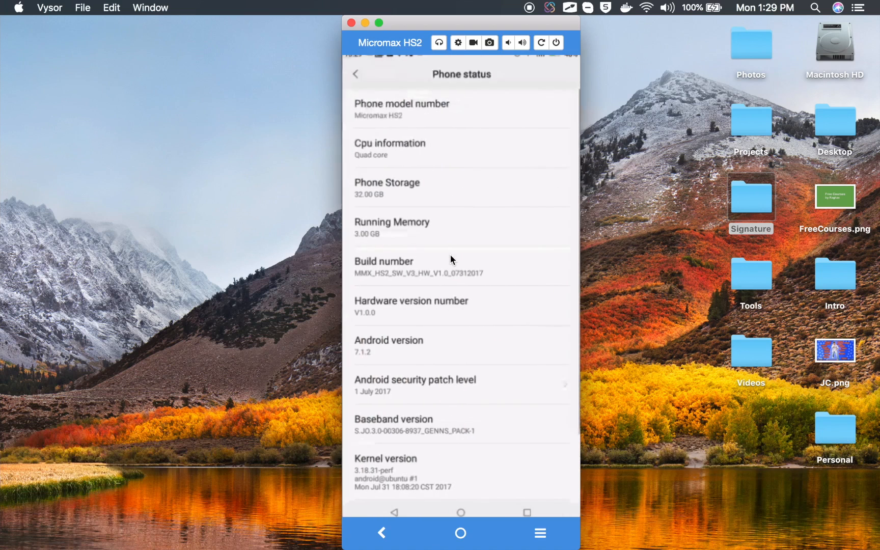
Step: Tap the phone's Build number entry seven times to enable developer mode
{"action": "scroll", "coordinate": [435, 337], "scroll_direction": "down", "scroll_amount": 3}
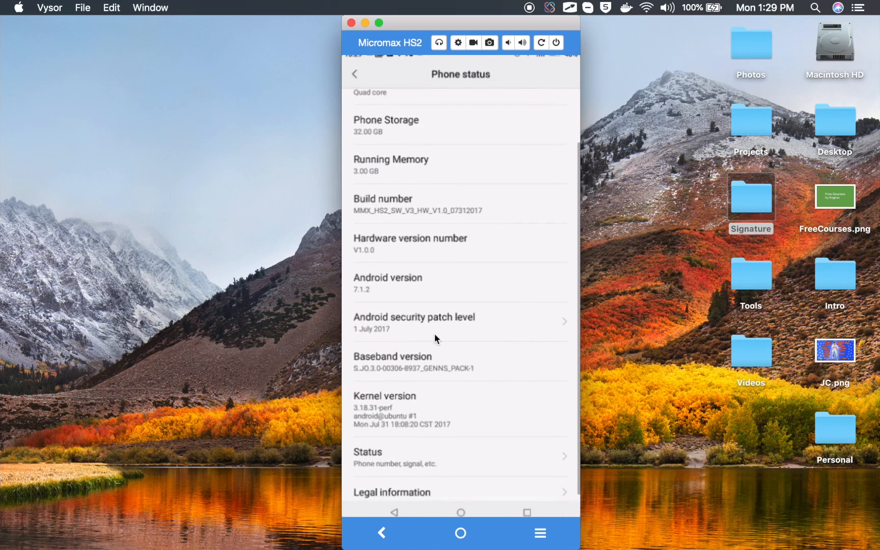
{"action": "key", "text": "ctrl+shift+d"}
{"action": "mouse_move", "coordinate": [343, 185]}
{"action": "left_mouse_down"}
{"action": "mouse_move", "coordinate": [504, 223]}
{"action": "mouse_move", "coordinate": [582, 227]}
{"action": "mouse_move", "coordinate": [428, 220]}
{"action": "mouse_move", "coordinate": [570, 221]}
{"action": "left_mouse_up"}
{"action": "key", "text": "Escape"}
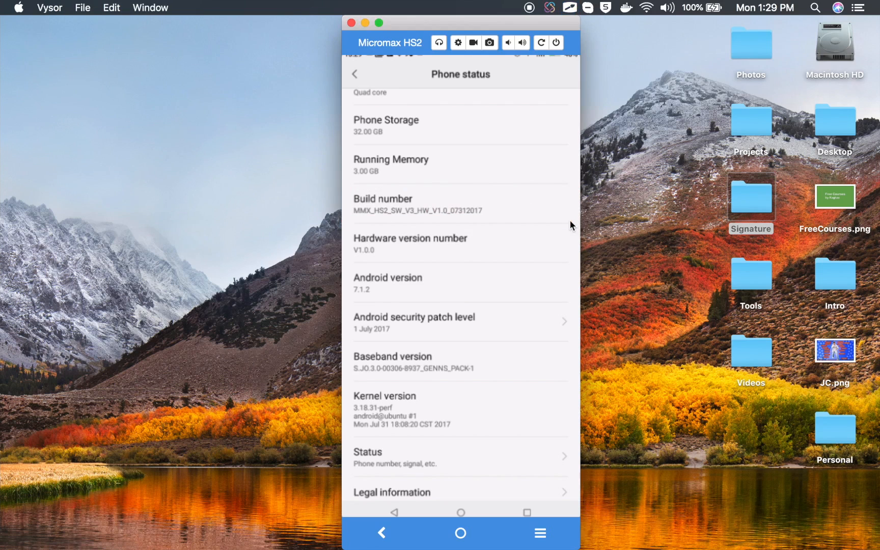
{"action": "left_click", "coordinate": [570, 220]}
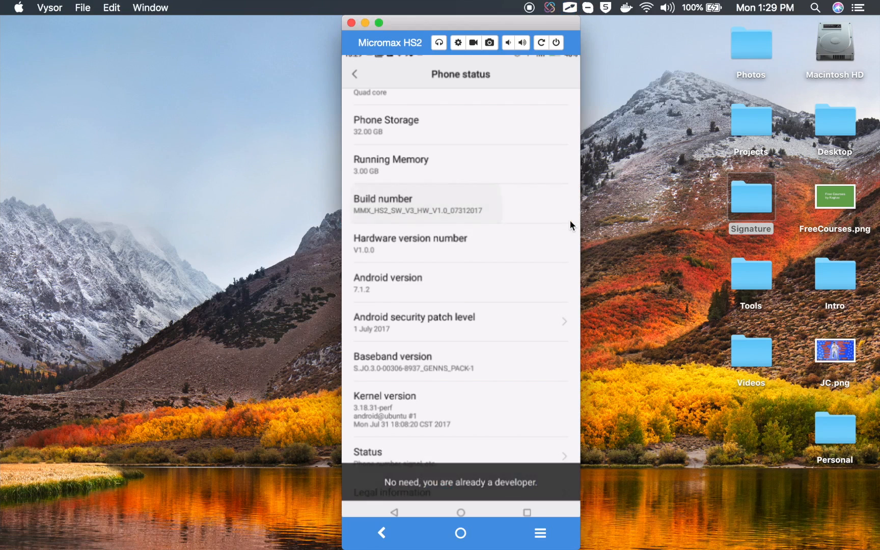
{"action": "left_click", "coordinate": [570, 219]}
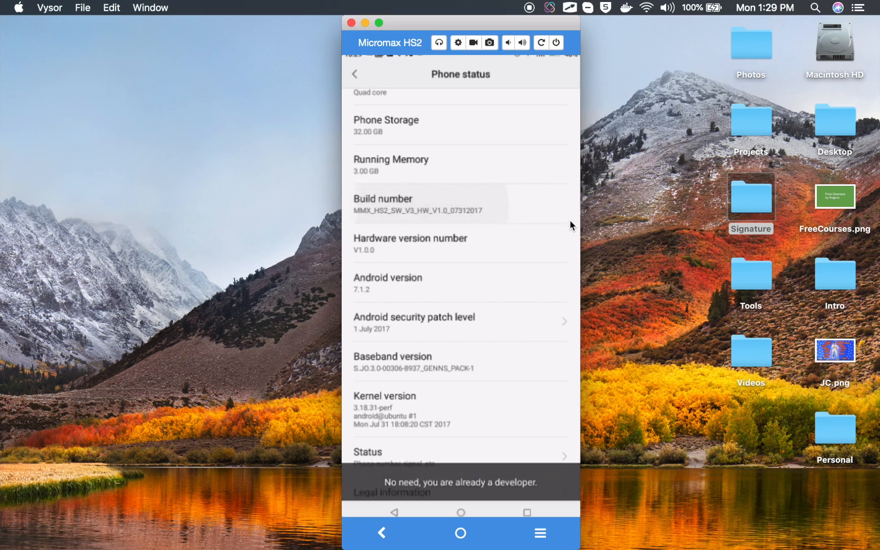
{"action": "left_click", "coordinate": [570, 220]}
{"action": "left_click", "coordinate": [570, 220]}
{"action": "left_click", "coordinate": [569, 220]}
{"action": "left_click", "coordinate": [570, 220]}
{"action": "left_click", "coordinate": [570, 220]}
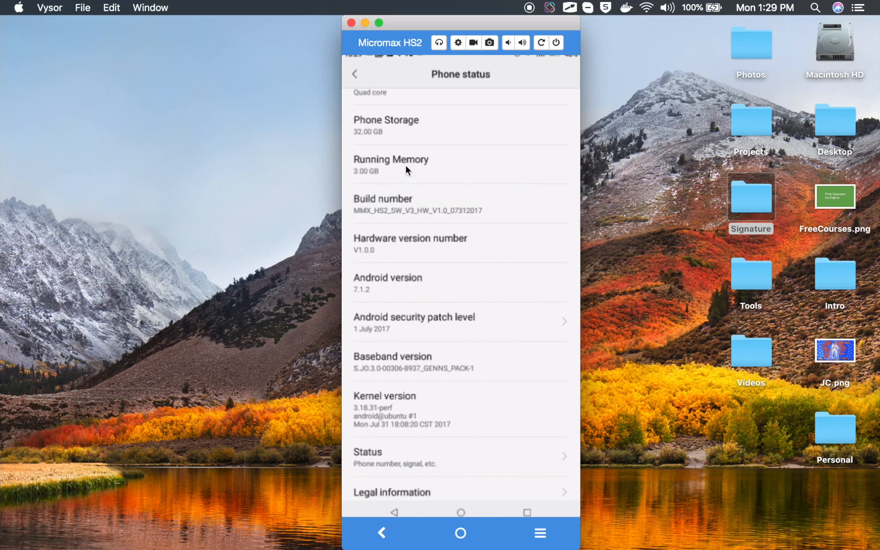
Step: Return to the main settings list and open Developer options
{"action": "left_click", "coordinate": [356, 74]}
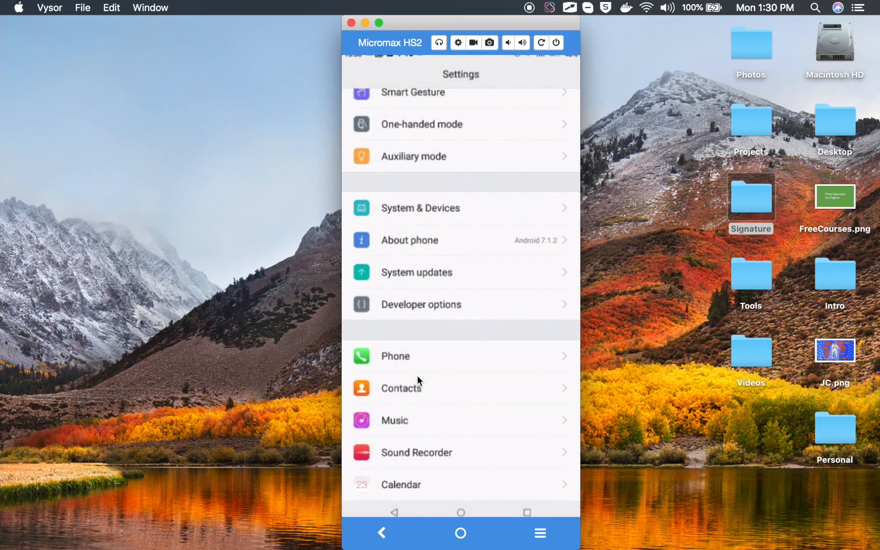
{"action": "mouse_move", "coordinate": [348, 292]}
{"action": "left_mouse_down"}
{"action": "mouse_move", "coordinate": [581, 320]}
{"action": "mouse_move", "coordinate": [572, 315]}
{"action": "left_mouse_up"}
{"action": "key", "text": "Escape"}
{"action": "left_click", "coordinate": [423, 306]}
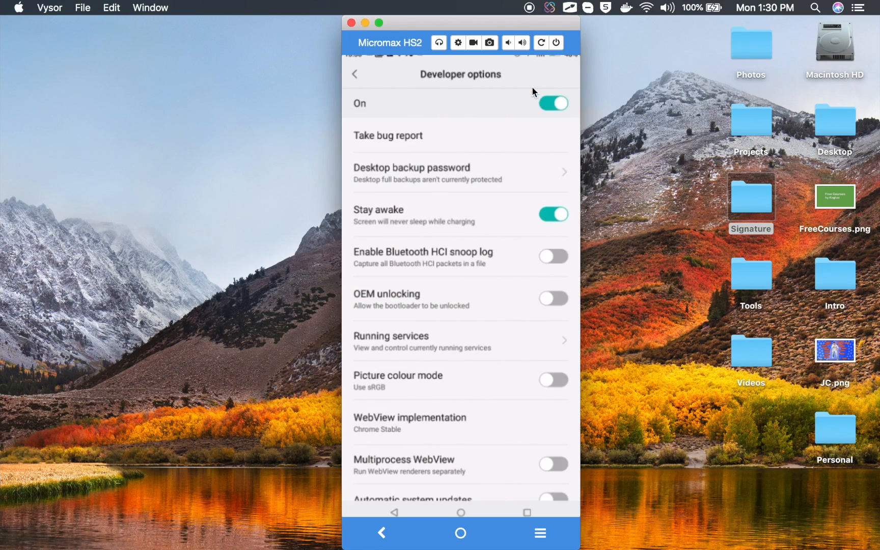
Step: Check the switches for Developer options, USB debugging and Stay awake on the phone
{"action": "left_click_drag", "start_coordinate": [527, 84], "coordinate": [575, 119]}
{"action": "scroll", "coordinate": [451, 335], "scroll_direction": "down", "scroll_amount": 5}
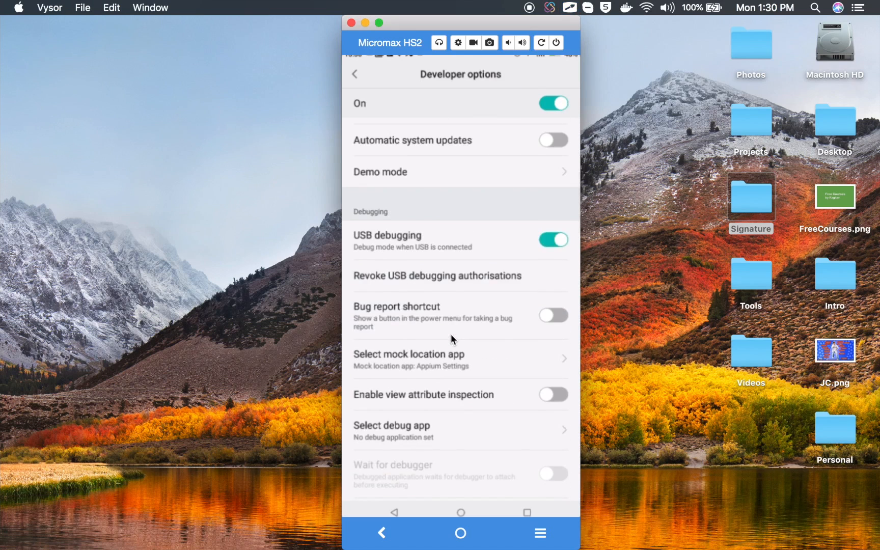
{"action": "left_click_drag", "start_coordinate": [502, 222], "coordinate": [577, 257]}
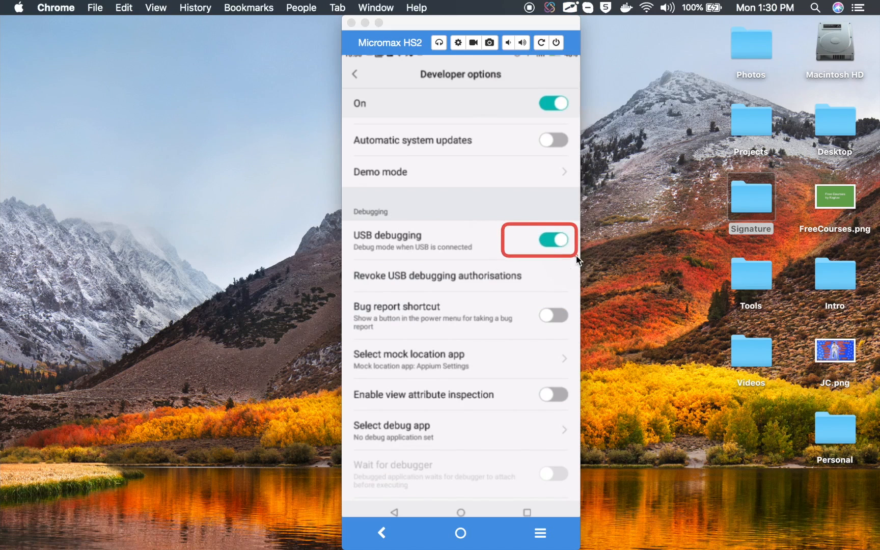
{"action": "left_click", "coordinate": [520, 250]}
{"action": "scroll", "coordinate": [520, 250], "scroll_direction": "up", "scroll_amount": 5}
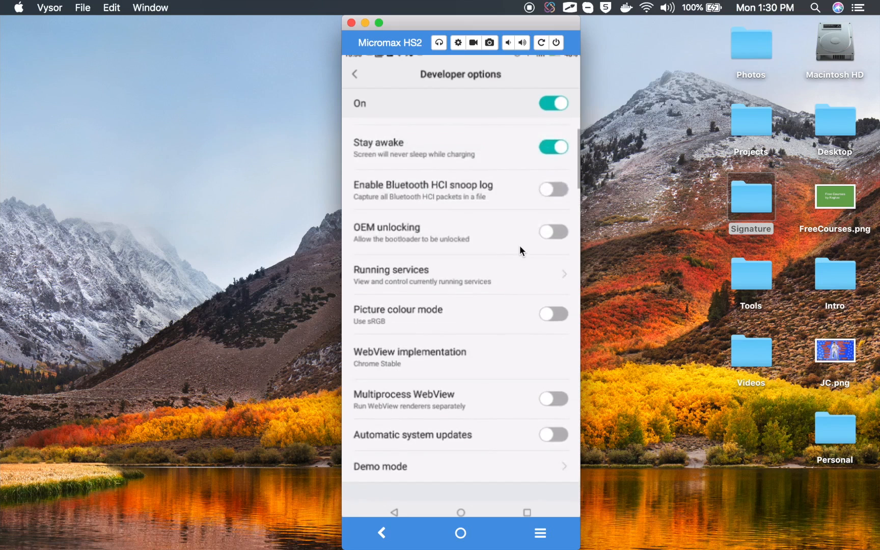
{"action": "scroll", "coordinate": [520, 250], "scroll_direction": "up", "scroll_amount": 3}
{"action": "key", "text": "ctrl+shift+d"}
{"action": "mouse_move", "coordinate": [516, 197]}
{"action": "left_mouse_down"}
{"action": "mouse_move", "coordinate": [556, 206]}
{"action": "mouse_move", "coordinate": [575, 230]}
{"action": "left_mouse_up"}
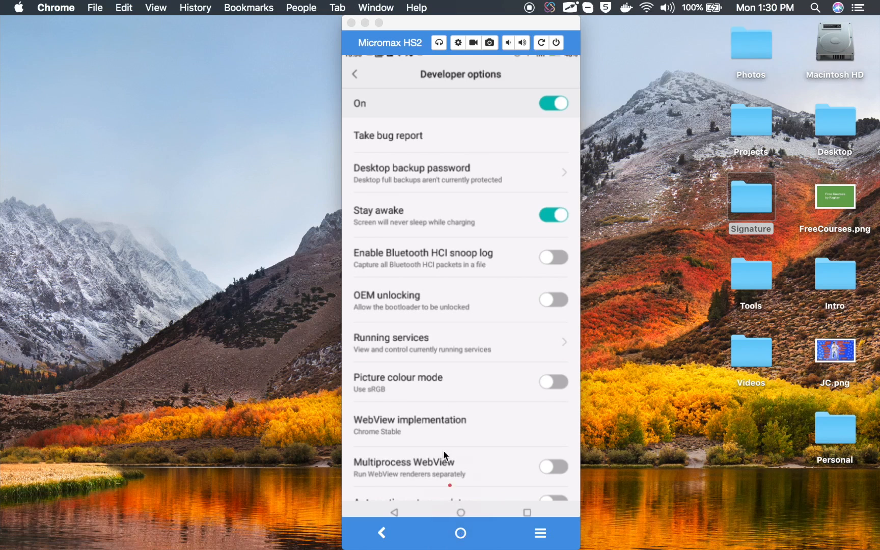
Step: Switch back to Chrome and open the "Creating an Android test using the TestProject Recorder" article from the search results
{"action": "key", "text": "ctrl+Left"}
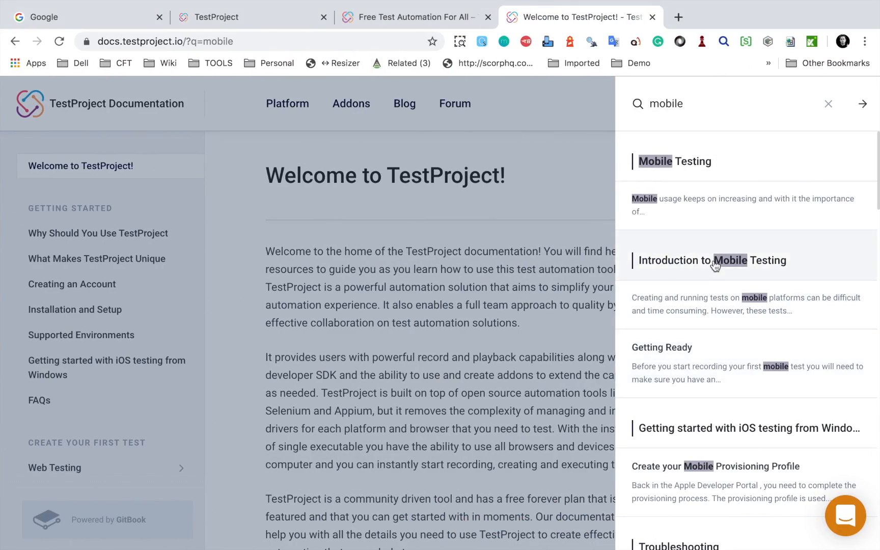
{"action": "scroll", "coordinate": [723, 460], "scroll_direction": "down", "scroll_amount": 6}
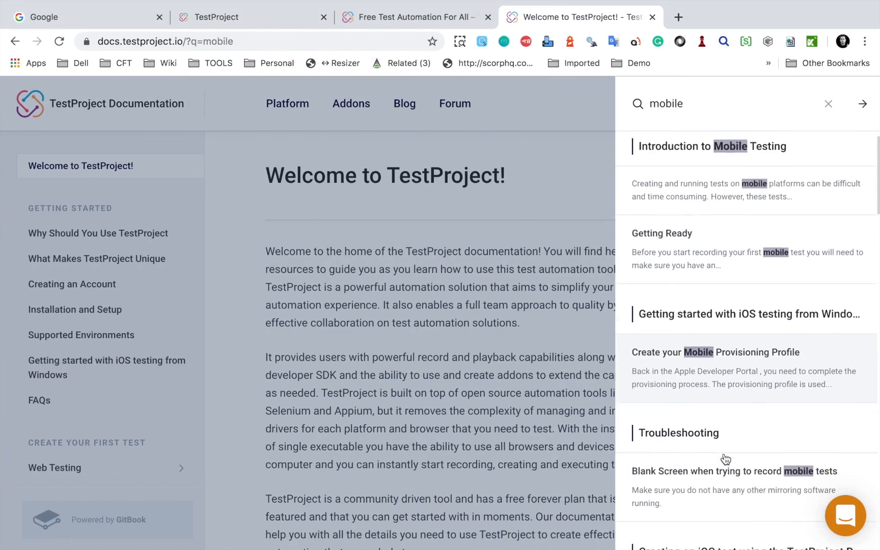
{"action": "scroll", "coordinate": [726, 459], "scroll_direction": "down", "scroll_amount": 5}
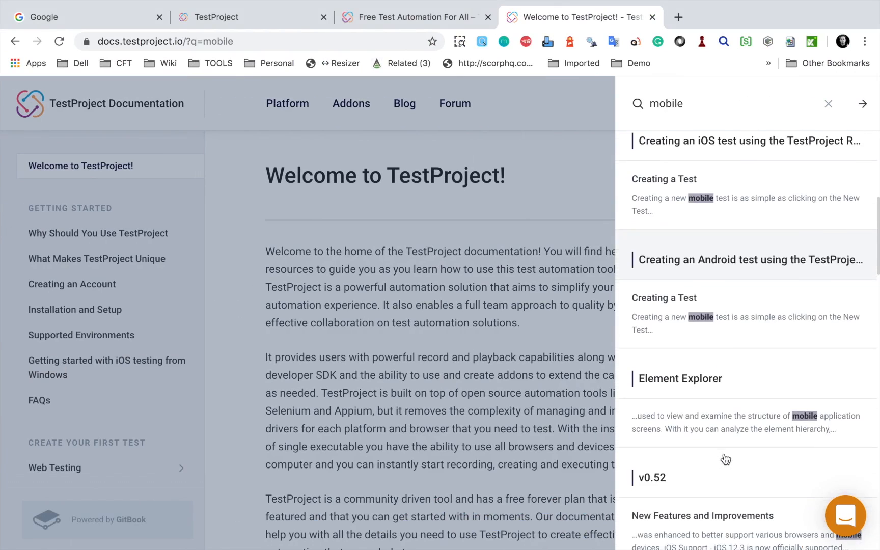
{"action": "left_click", "coordinate": [726, 250]}
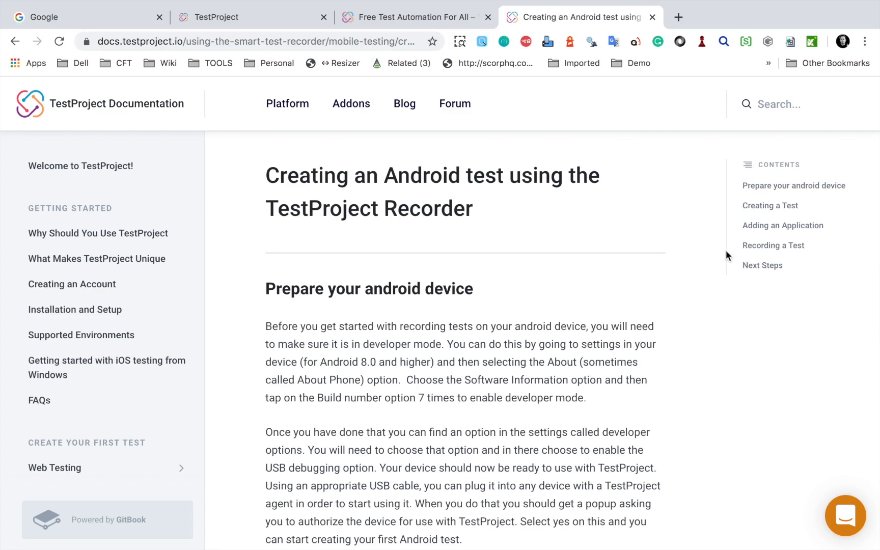
Step: Read the article's "Prepare your android device" section on developer mode and USB debugging
{"action": "scroll", "coordinate": [515, 401], "scroll_direction": "down", "scroll_amount": 1}
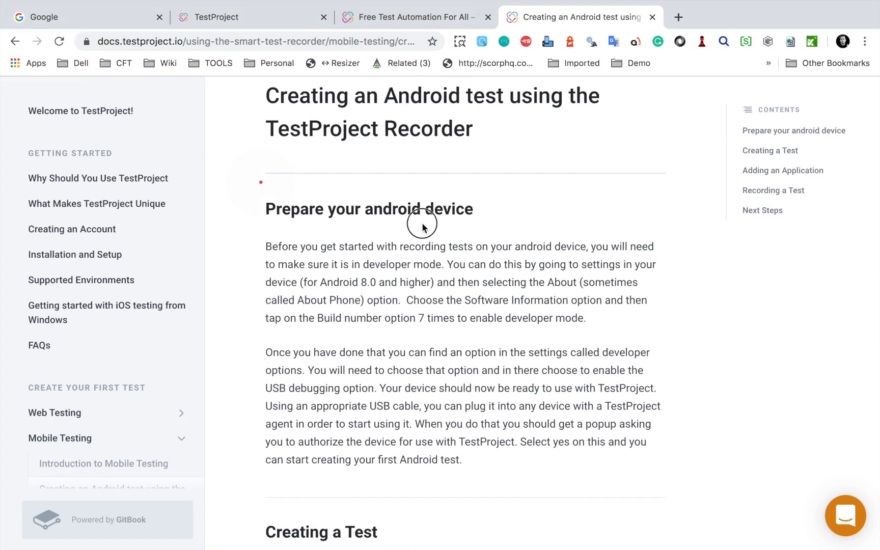
{"action": "scroll", "coordinate": [446, 232], "scroll_direction": "down", "scroll_amount": 3}
{"action": "scroll", "coordinate": [447, 229], "scroll_direction": "up", "scroll_amount": 3}
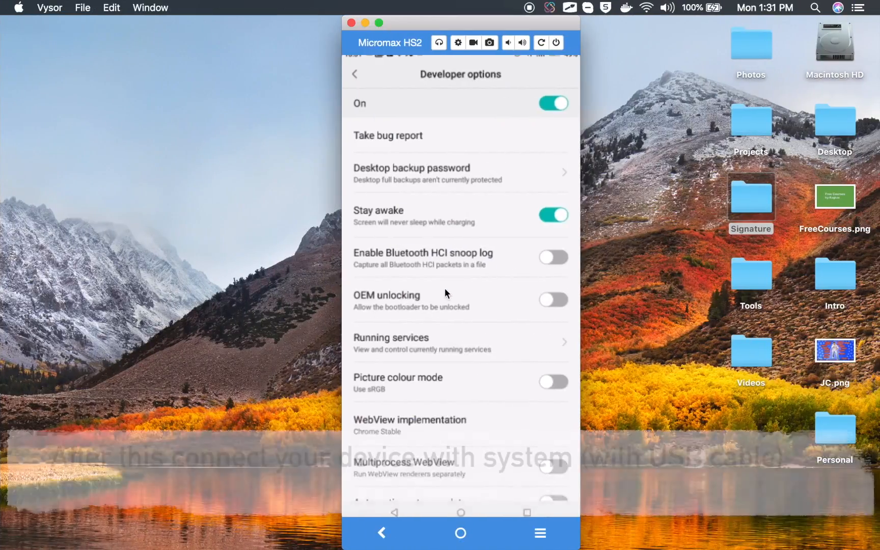
{"action": "left_click", "coordinate": [461, 533]}
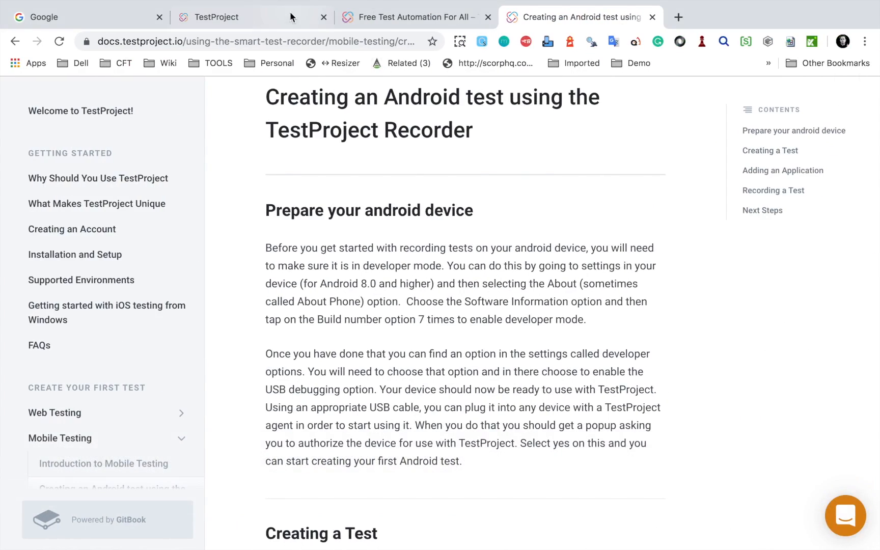
Step: Return to the TestProject page and start a new test of the Mobile type in the mobile project
{"action": "left_click", "coordinate": [381, 19]}
{"action": "left_click", "coordinate": [259, 18]}
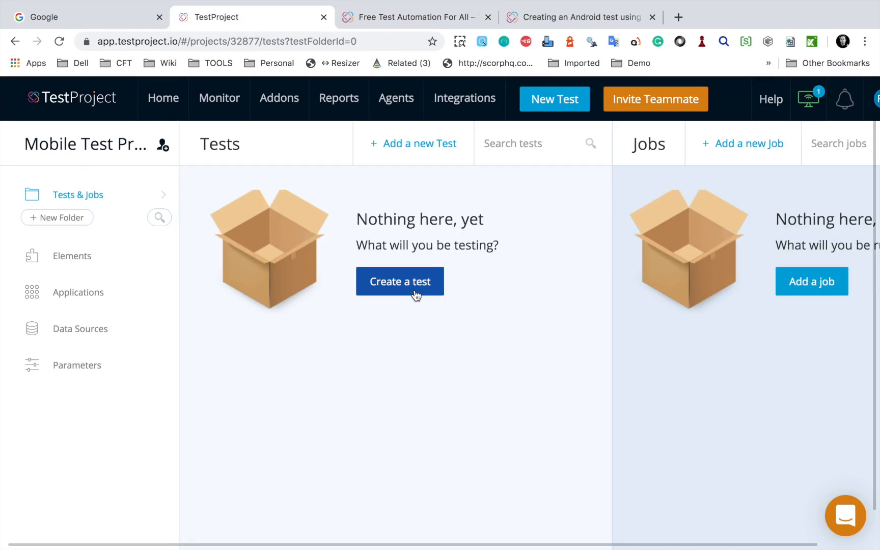
{"action": "left_click", "coordinate": [425, 148]}
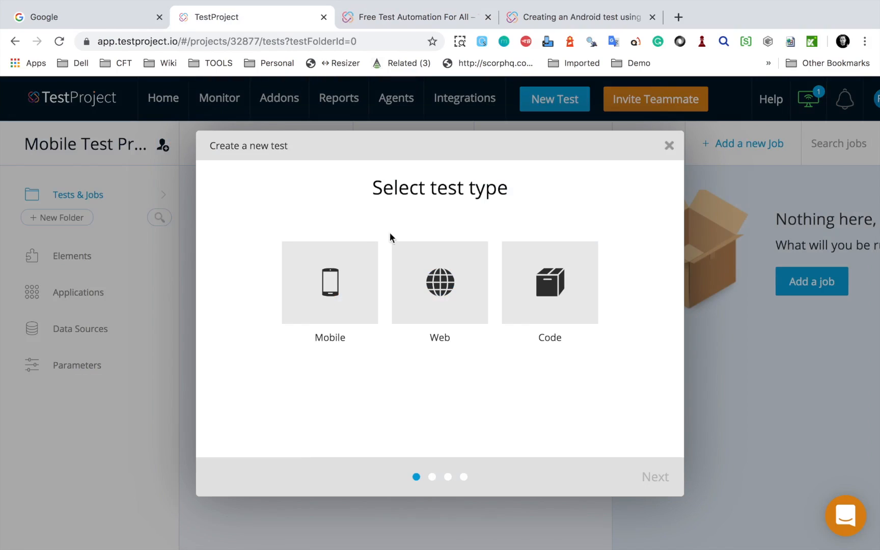
{"action": "left_click", "coordinate": [339, 315]}
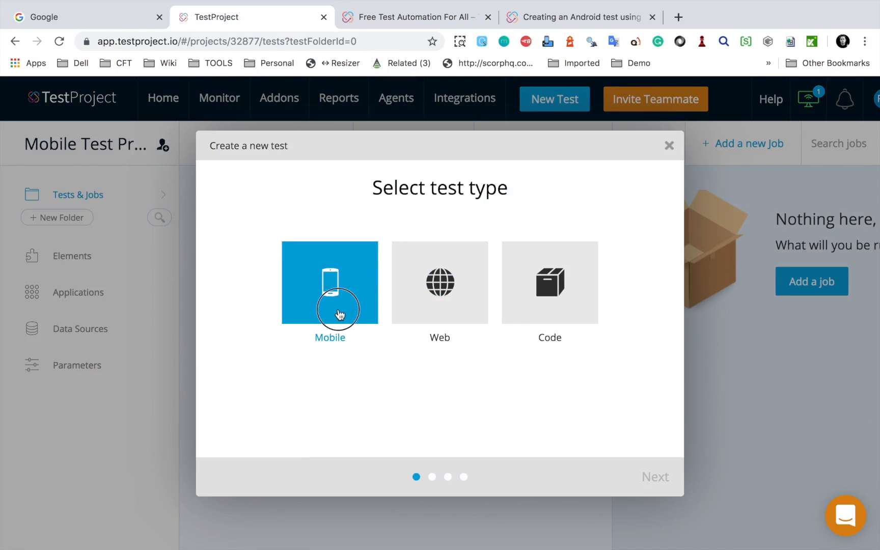
{"action": "left_click", "coordinate": [654, 480]}
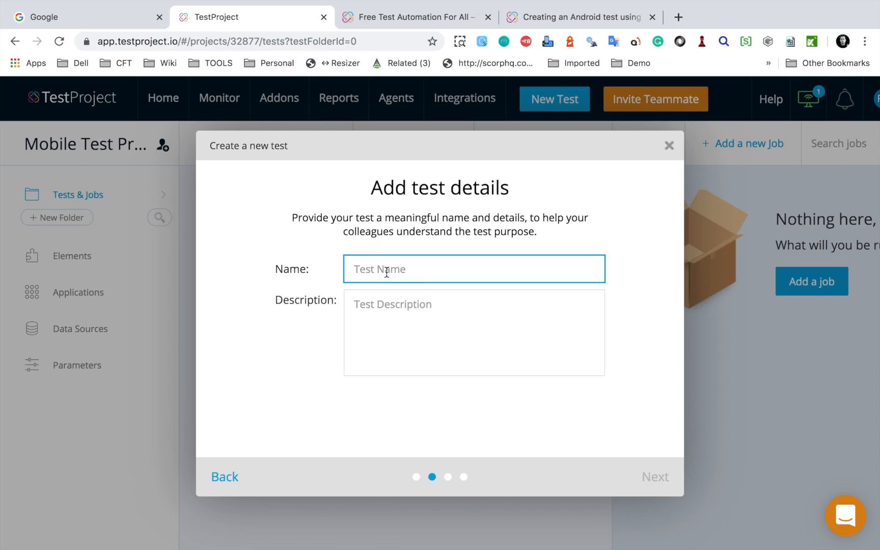
Step: Name the test "First Mobile Test", leave the description empty and continue to the platform selection
{"action": "type", "text": "First Mobile Test"}
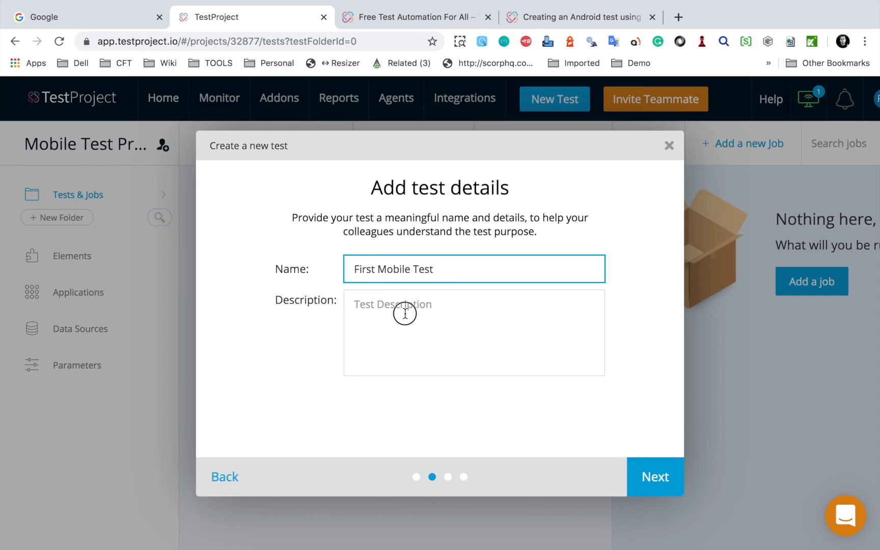
{"action": "left_click", "coordinate": [405, 313]}
{"action": "left_click_drag", "start_coordinate": [447, 271], "coordinate": [355, 269]}
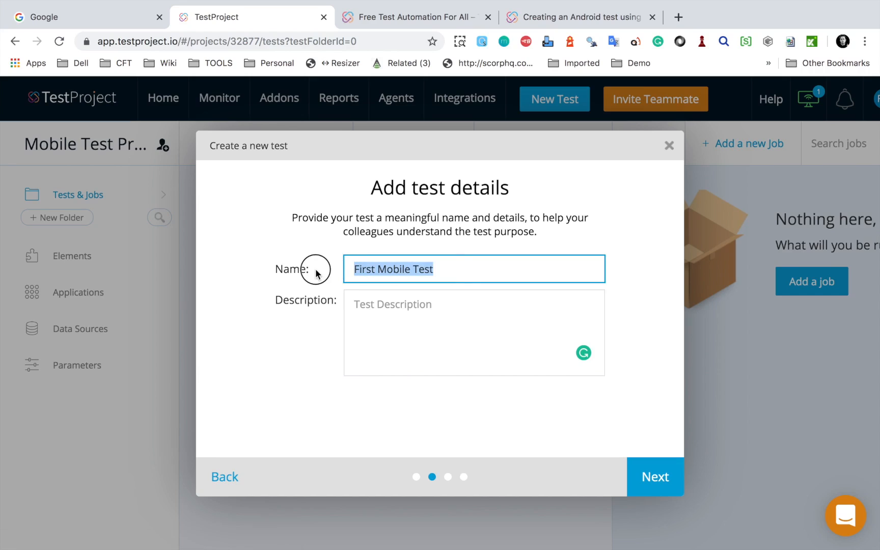
{"action": "left_click", "coordinate": [458, 320]}
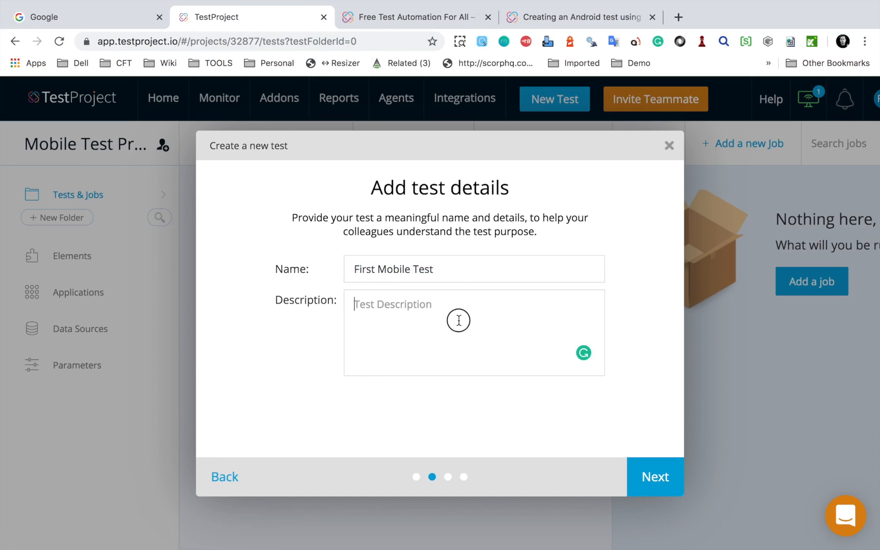
{"action": "left_click", "coordinate": [663, 494]}
Step: Try both device platform options and choose Android as the platform for the test
{"action": "left_click", "coordinate": [398, 293]}
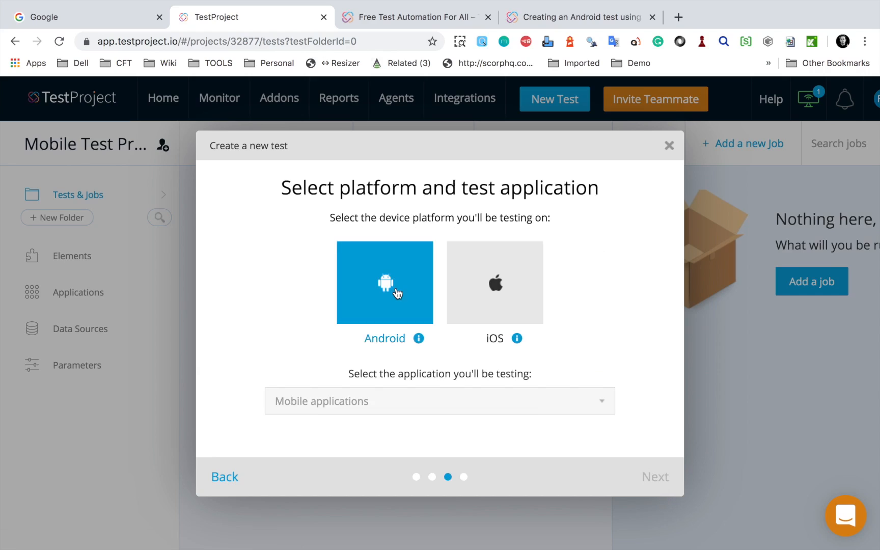
{"action": "left_click", "coordinate": [494, 301]}
{"action": "left_click", "coordinate": [399, 297]}
{"action": "left_click", "coordinate": [500, 304]}
{"action": "left_click", "coordinate": [402, 306]}
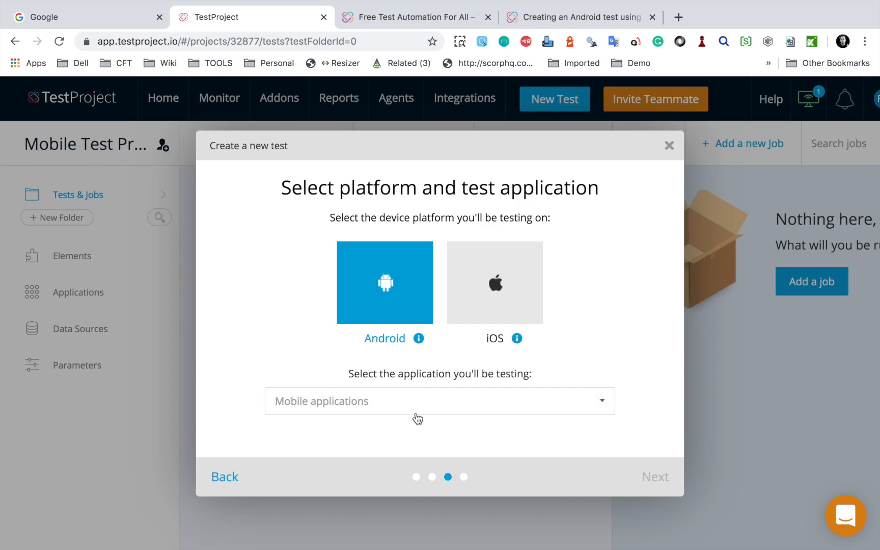
Step: Start adding a new Android application for testing from the mobile application selection
{"action": "left_click_drag", "start_coordinate": [245, 383], "coordinate": [636, 415]}
{"action": "left_click", "coordinate": [548, 403]}
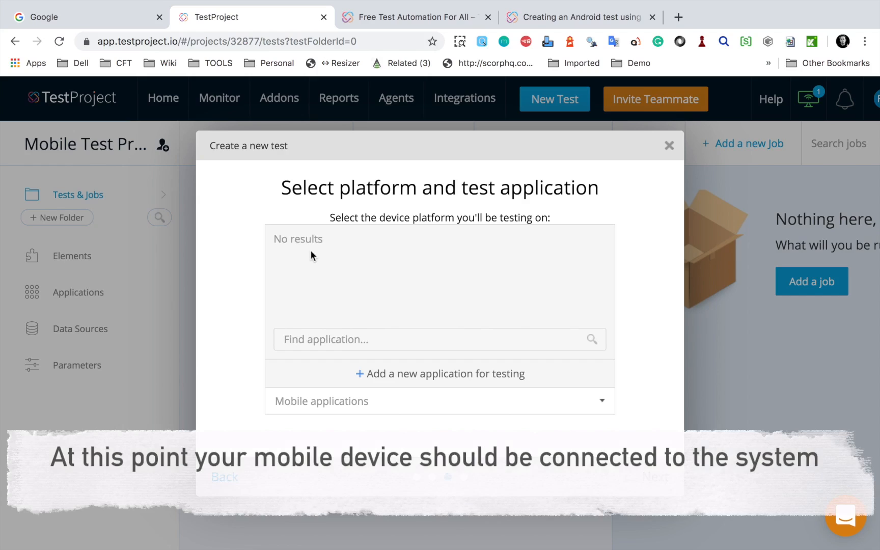
{"action": "left_click", "coordinate": [429, 376]}
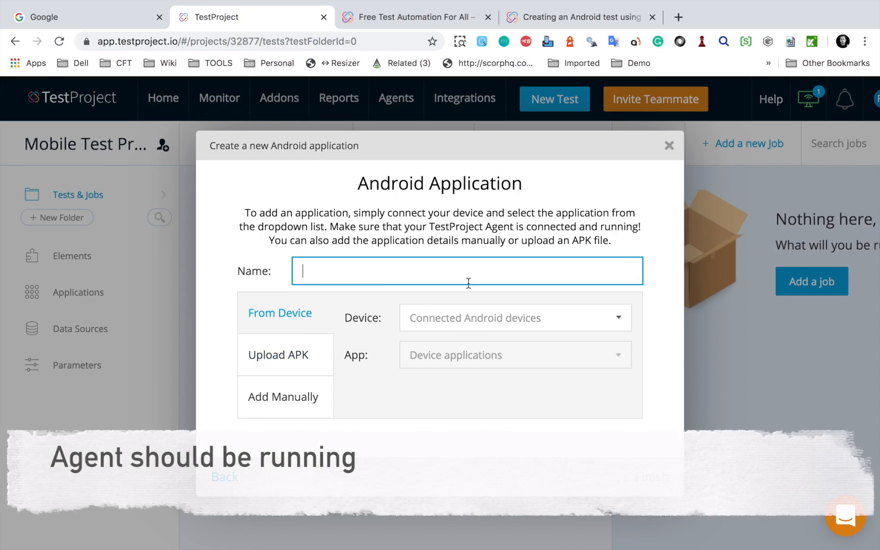
{"action": "key", "text": "ctrl+a"}
{"action": "left_click_drag", "start_coordinate": [788, 86], "coordinate": [830, 117]}
{"action": "key", "text": "Escape"}
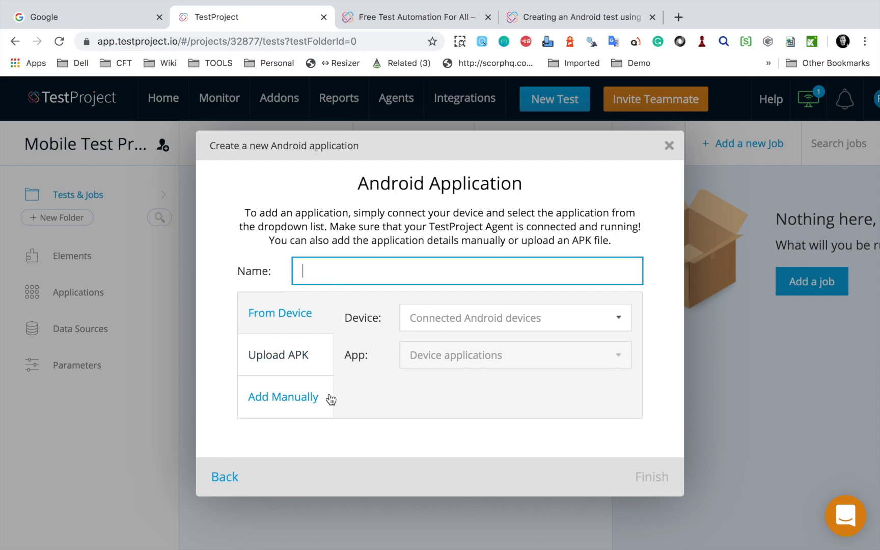
Step: Look at the Upload APK and Add Manually options, and return to adding the application From Device
{"action": "left_click", "coordinate": [298, 356]}
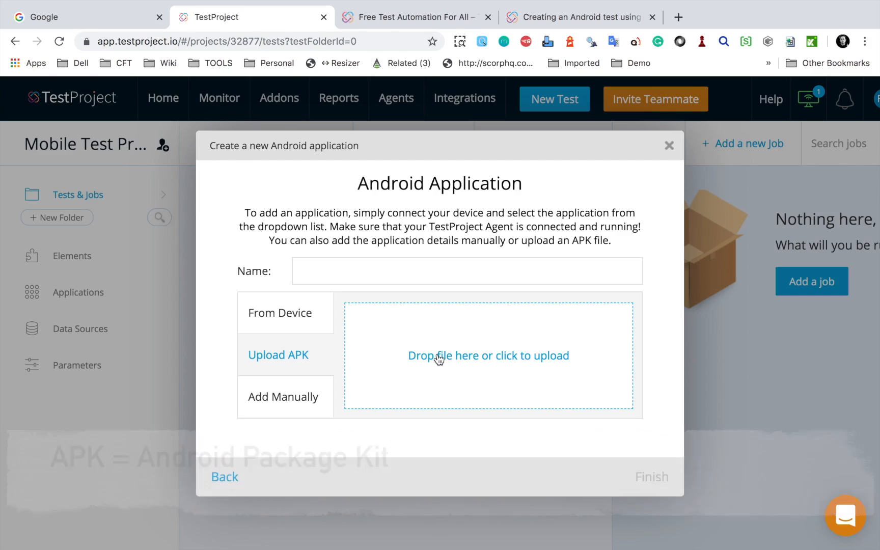
{"action": "left_click", "coordinate": [299, 393]}
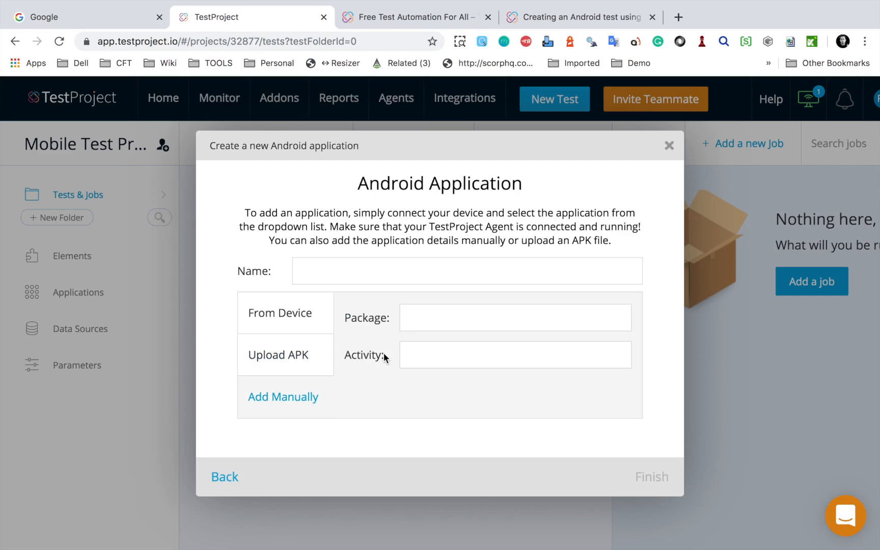
{"action": "left_click", "coordinate": [302, 318]}
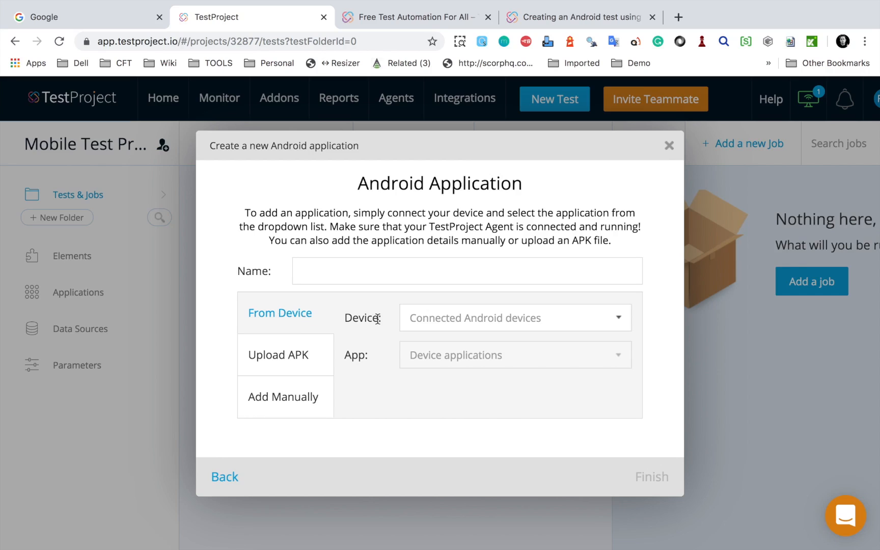
Step: Select the connected micromax phone as the device to take the application from
{"action": "mouse_move", "coordinate": [330, 303]}
{"action": "left_mouse_down"}
{"action": "mouse_move", "coordinate": [649, 341]}
{"action": "mouse_move", "coordinate": [641, 331]}
{"action": "left_mouse_up"}
{"action": "key", "text": "Escape"}
{"action": "left_click", "coordinate": [626, 319]}
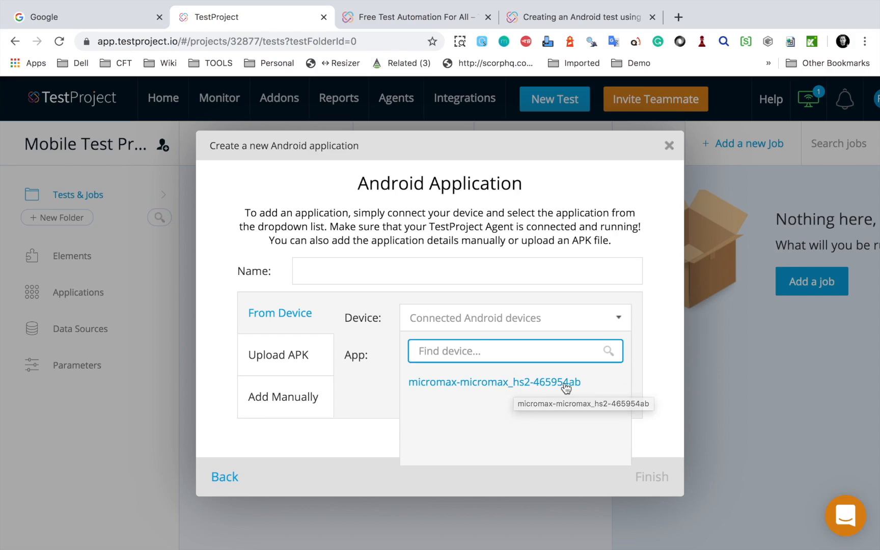
{"action": "left_click", "coordinate": [524, 387]}
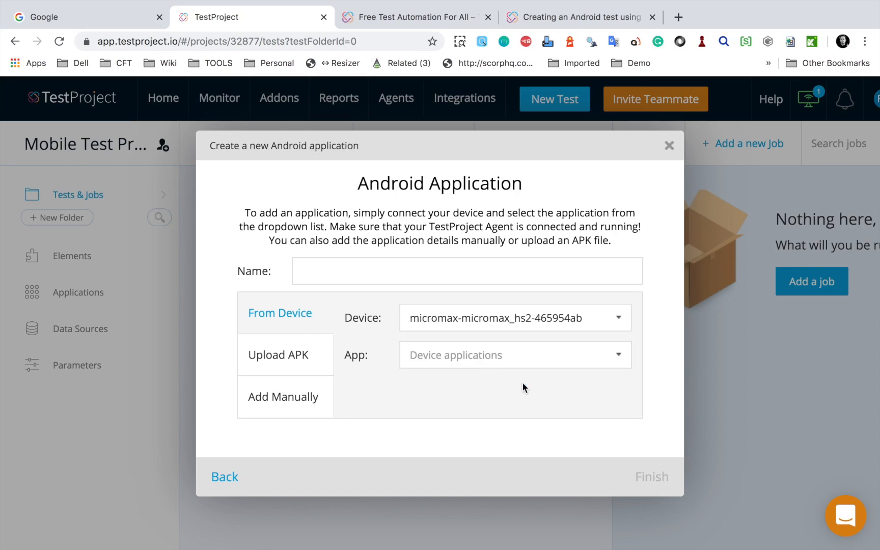
Step: Choose Calculator from the device's applications and finish creating the Android application
{"action": "left_click", "coordinate": [446, 360]}
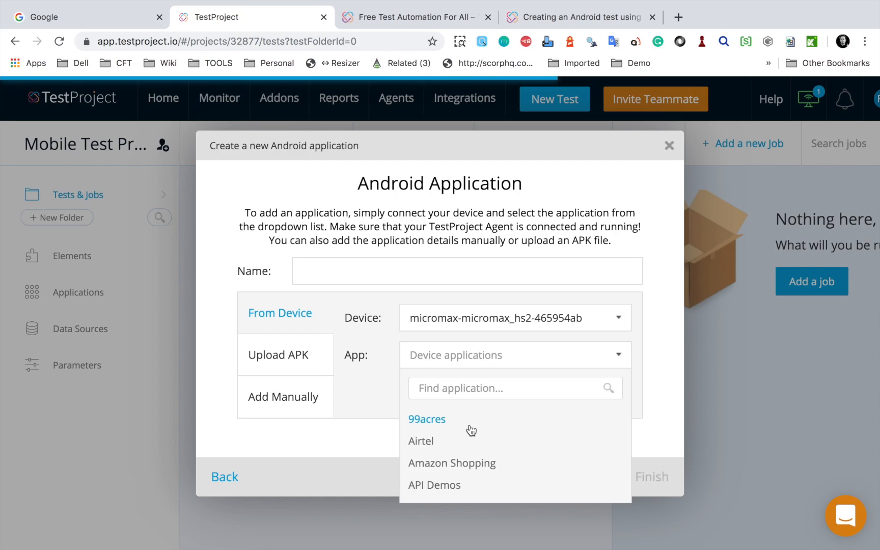
{"action": "scroll", "coordinate": [471, 423], "scroll_direction": "down", "scroll_amount": 3}
{"action": "scroll", "coordinate": [473, 421], "scroll_direction": "down", "scroll_amount": 3}
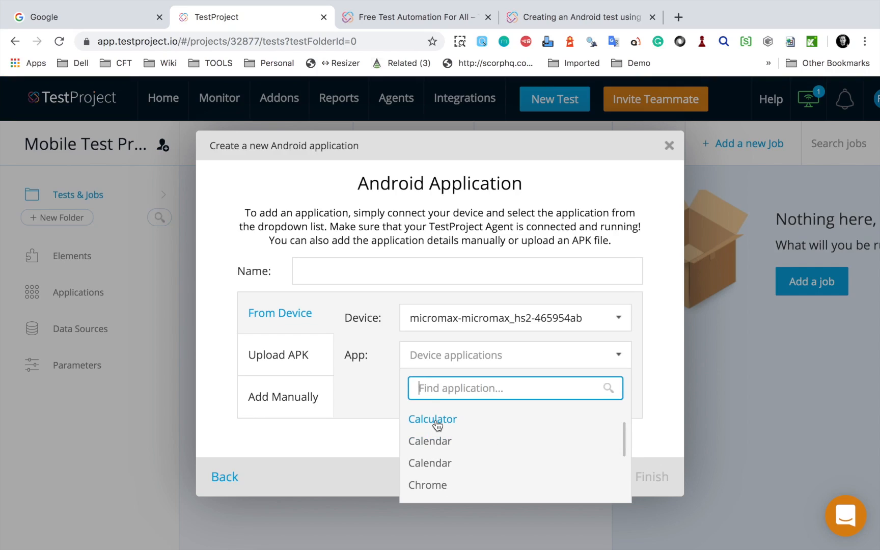
{"action": "left_click", "coordinate": [440, 424]}
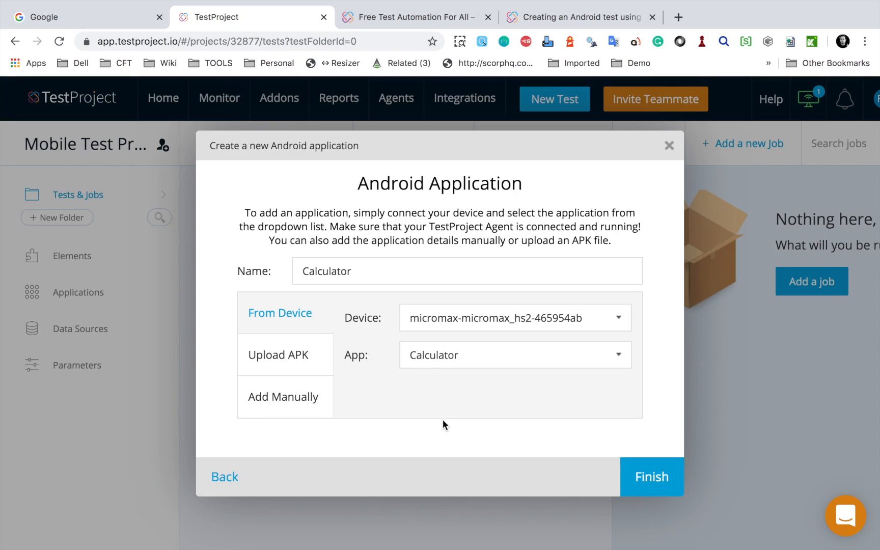
{"action": "left_click", "coordinate": [658, 482]}
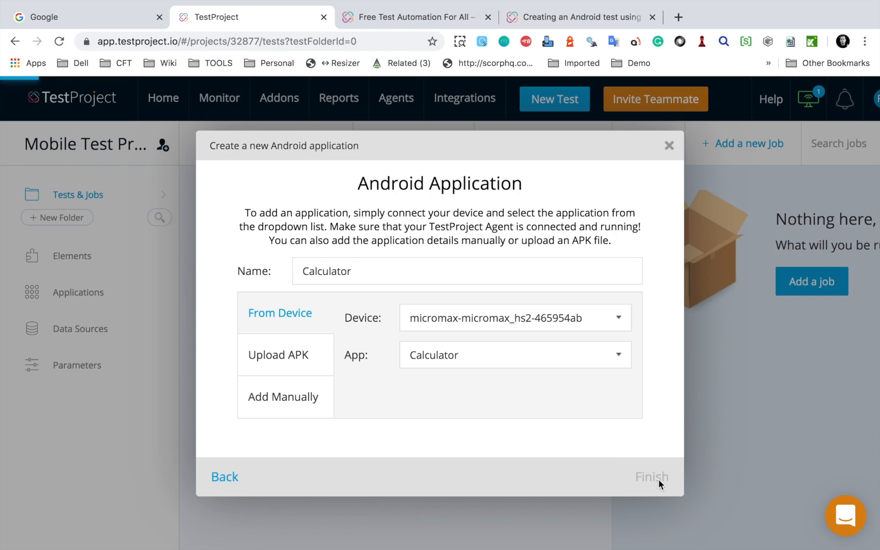
Step: Continue with Calculator as the tested application, choose Record as the creation method and start testing
{"action": "mouse_move", "coordinate": [246, 381]}
{"action": "left_mouse_down"}
{"action": "mouse_move", "coordinate": [454, 419]}
{"action": "mouse_move", "coordinate": [654, 419]}
{"action": "mouse_move", "coordinate": [650, 425]}
{"action": "left_mouse_up"}
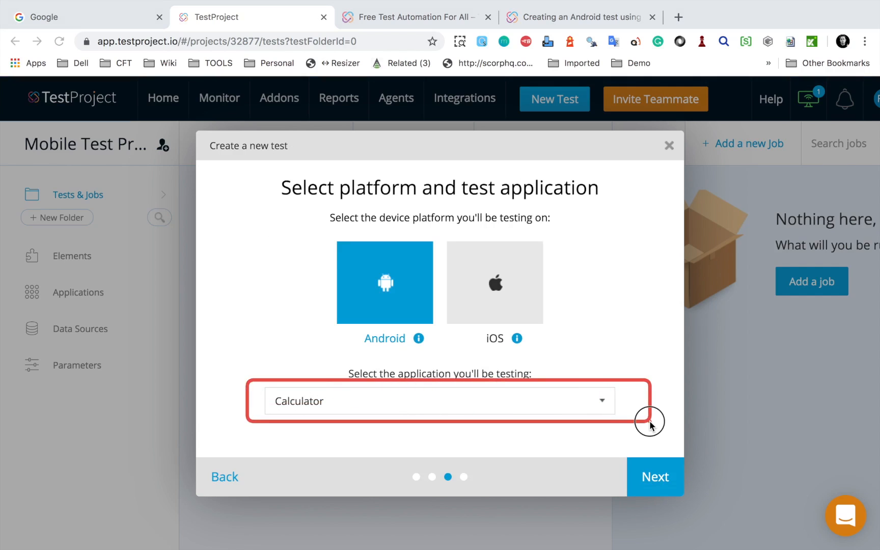
{"action": "left_click", "coordinate": [663, 497]}
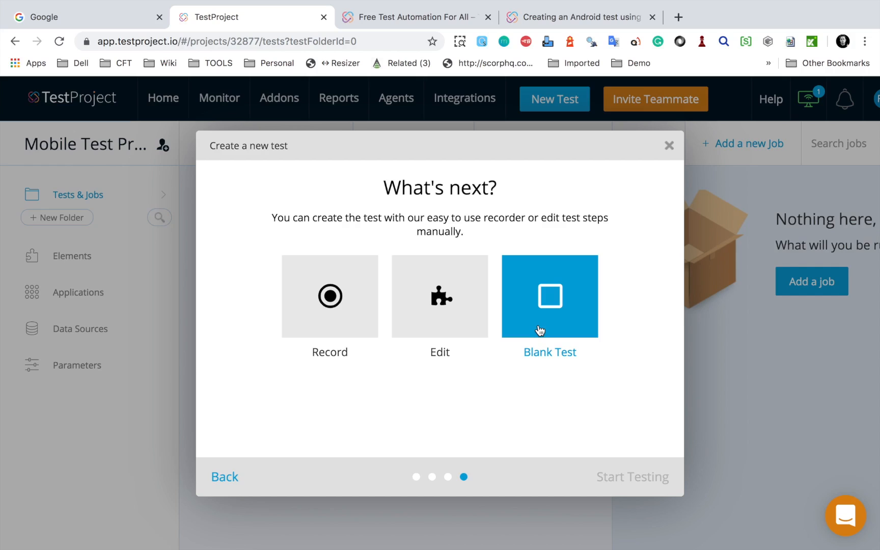
{"action": "left_click", "coordinate": [351, 328]}
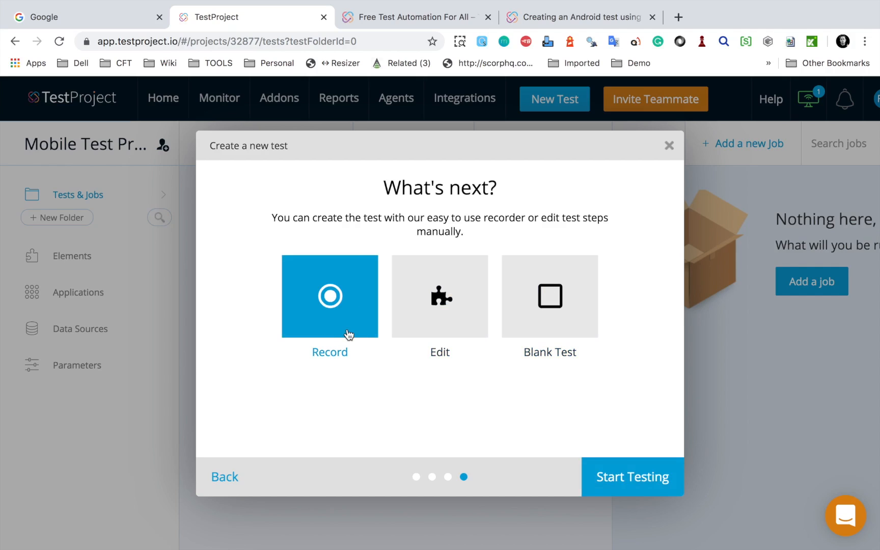
{"action": "left_click", "coordinate": [642, 474]}
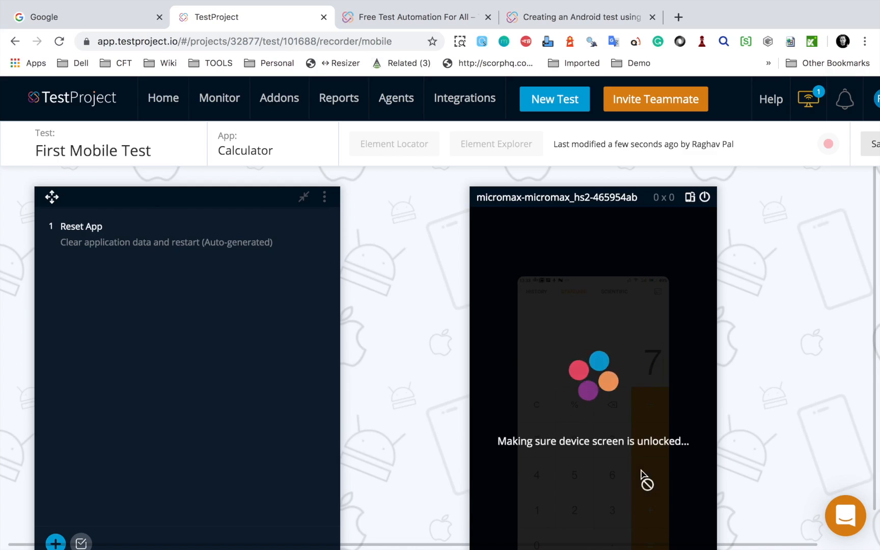
Step: Review the recorder's reset application prompt and agree to reset the Calculator app to its pristine condition
{"action": "key", "text": "ctrl+alt+a"}
{"action": "mouse_move", "coordinate": [461, 174]}
{"action": "left_mouse_down"}
{"action": "mouse_move", "coordinate": [676, 373]}
{"action": "mouse_move", "coordinate": [741, 501]}
{"action": "mouse_move", "coordinate": [739, 527]}
{"action": "left_mouse_up"}
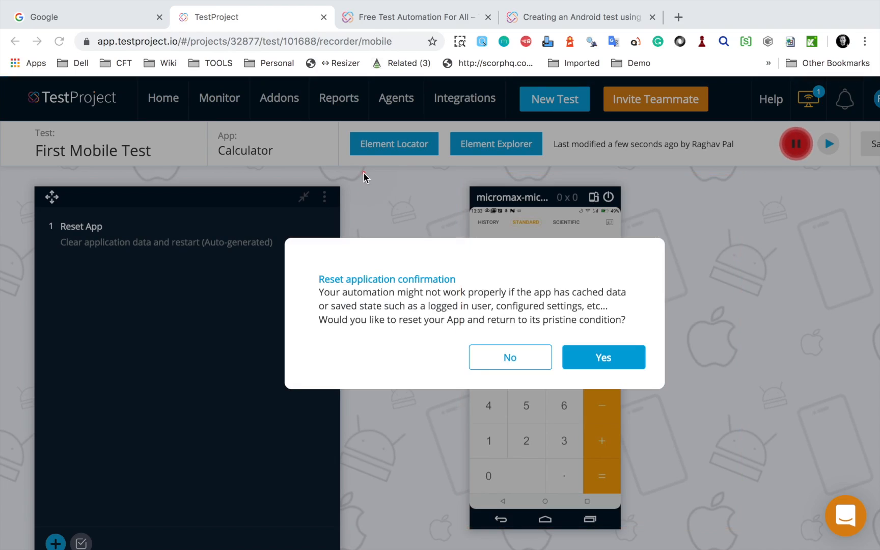
{"action": "left_click_drag", "start_coordinate": [32, 177], "coordinate": [328, 512]}
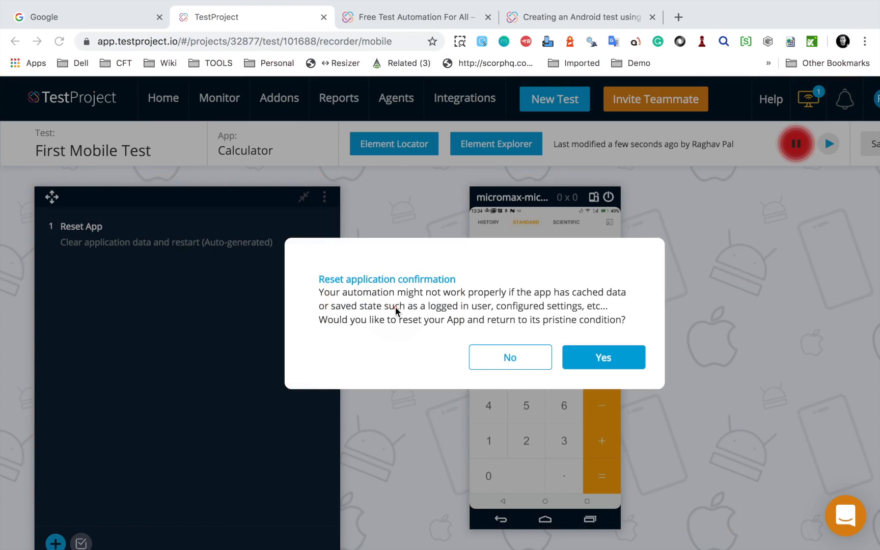
{"action": "mouse_move", "coordinate": [314, 264]}
{"action": "left_mouse_down"}
{"action": "mouse_move", "coordinate": [472, 338]}
{"action": "mouse_move", "coordinate": [584, 350]}
{"action": "mouse_move", "coordinate": [639, 344]}
{"action": "mouse_move", "coordinate": [628, 339]}
{"action": "left_mouse_up"}
{"action": "left_click_drag", "start_coordinate": [457, 305], "coordinate": [631, 341]}
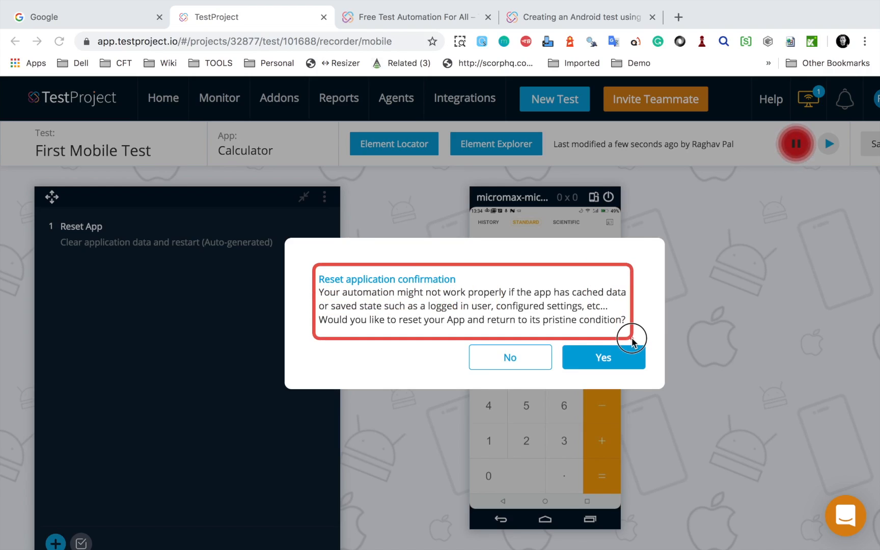
{"action": "left_click", "coordinate": [609, 364]}
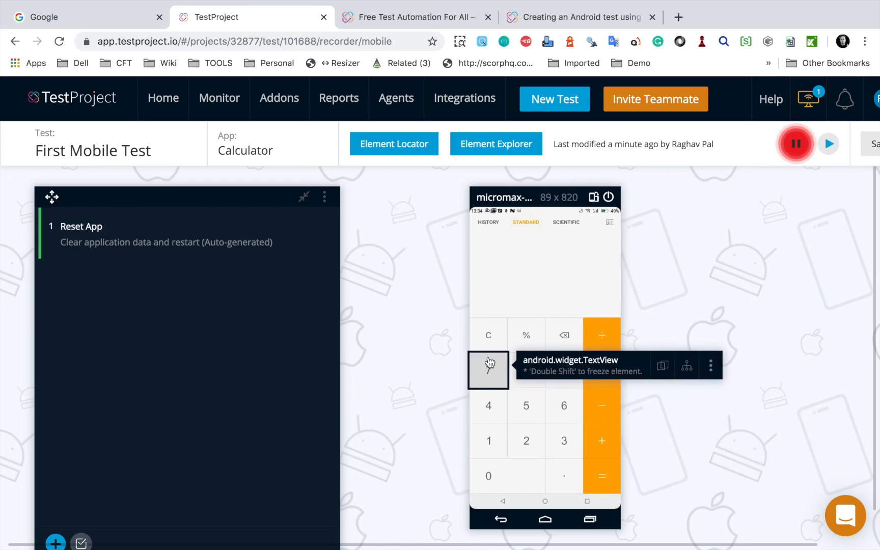
Step: Look through the available actions for the Reset App step and close the list without choosing any
{"action": "mouse_move", "coordinate": [18, 192]}
{"action": "left_mouse_down"}
{"action": "mouse_move", "coordinate": [132, 252]}
{"action": "mouse_move", "coordinate": [369, 274]}
{"action": "left_mouse_up"}
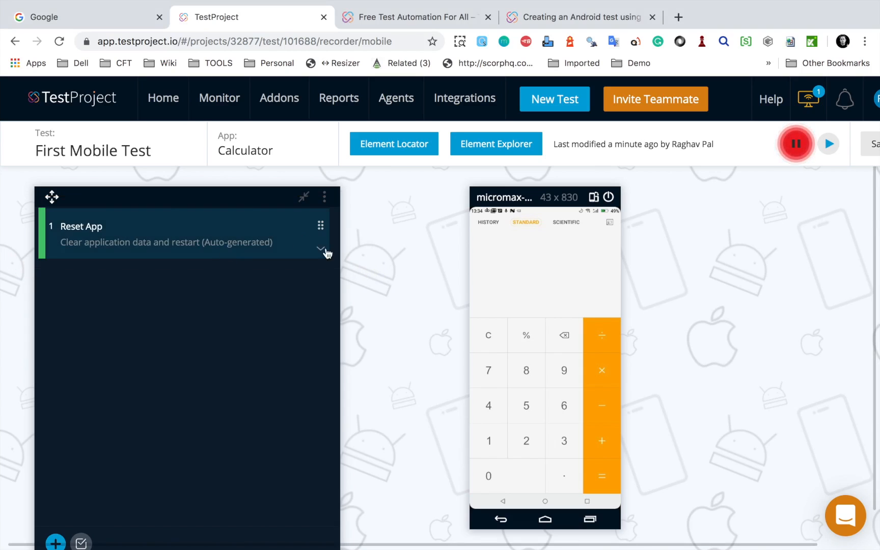
{"action": "left_click", "coordinate": [321, 249]}
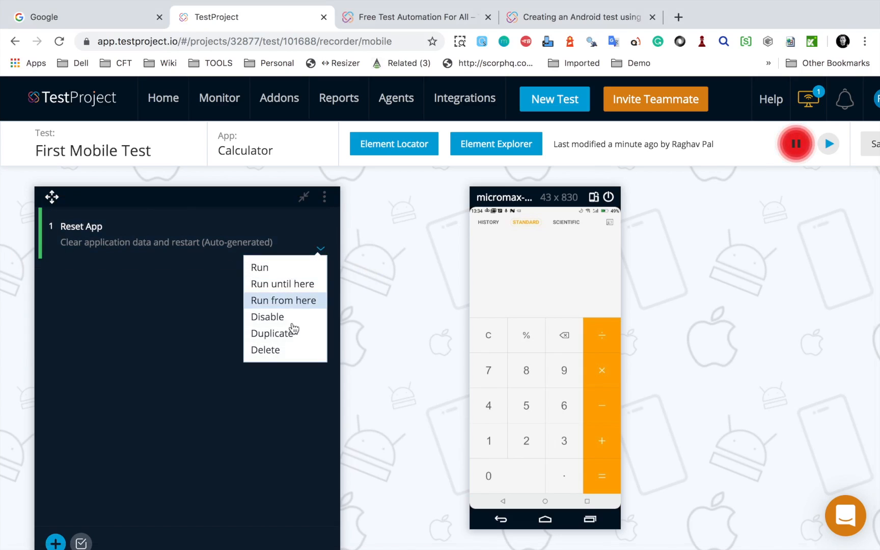
{"action": "left_click", "coordinate": [386, 269]}
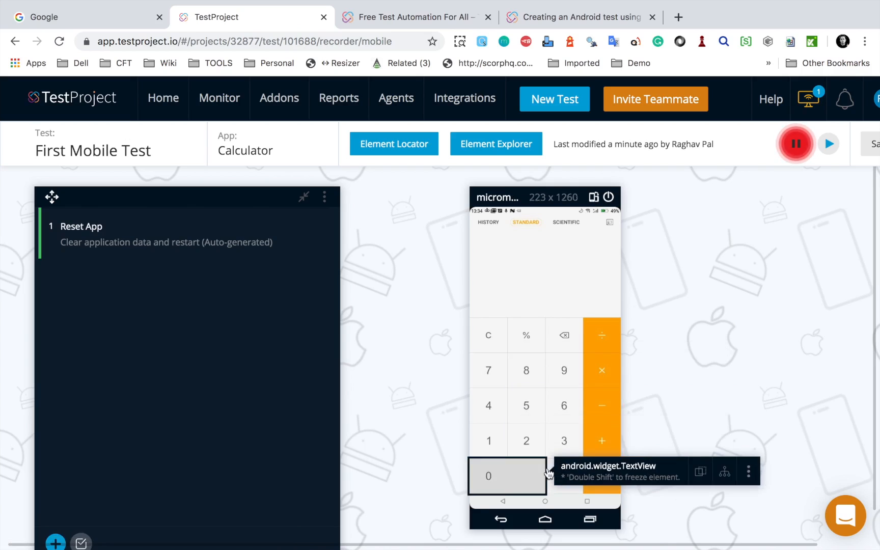
Step: Record the calculation 2 + 5 = on the mirrored Calculator's standard keypad
{"action": "left_click", "coordinate": [530, 450]}
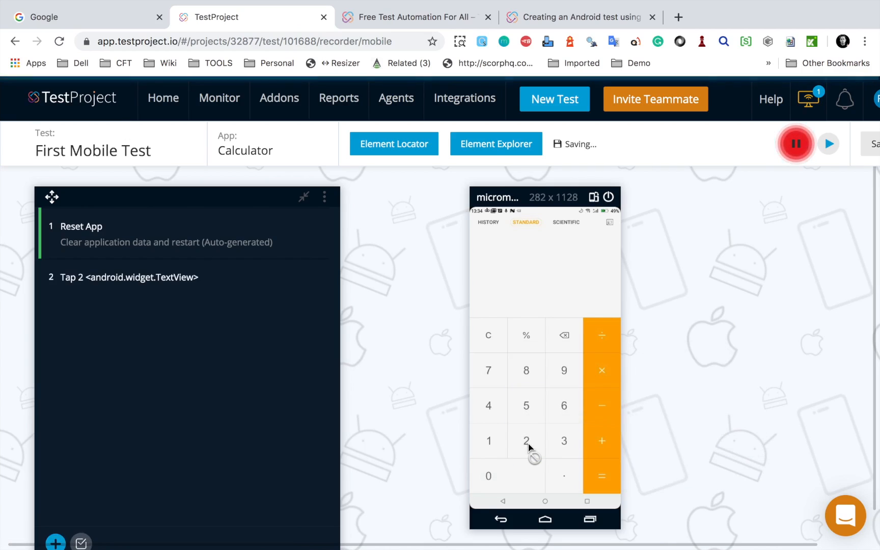
{"action": "left_click_drag", "start_coordinate": [11, 254], "coordinate": [268, 304]}
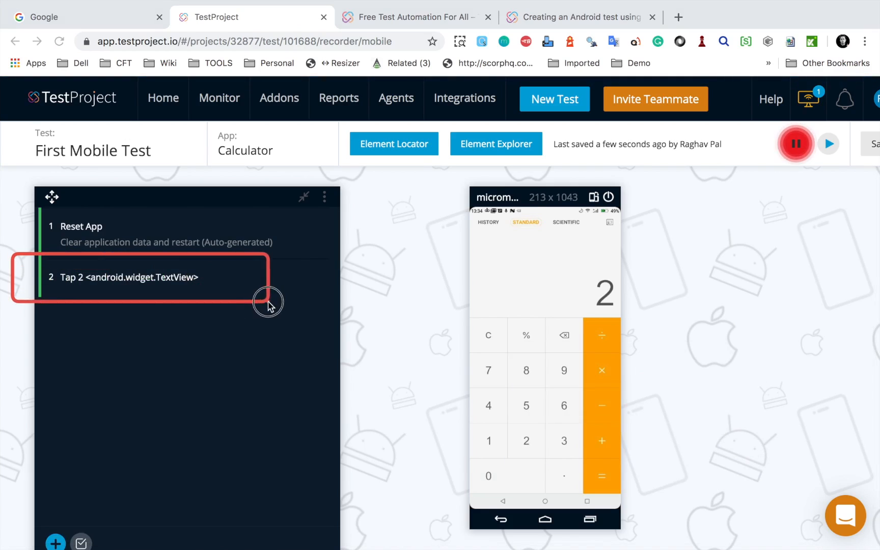
{"action": "left_click", "coordinate": [605, 446]}
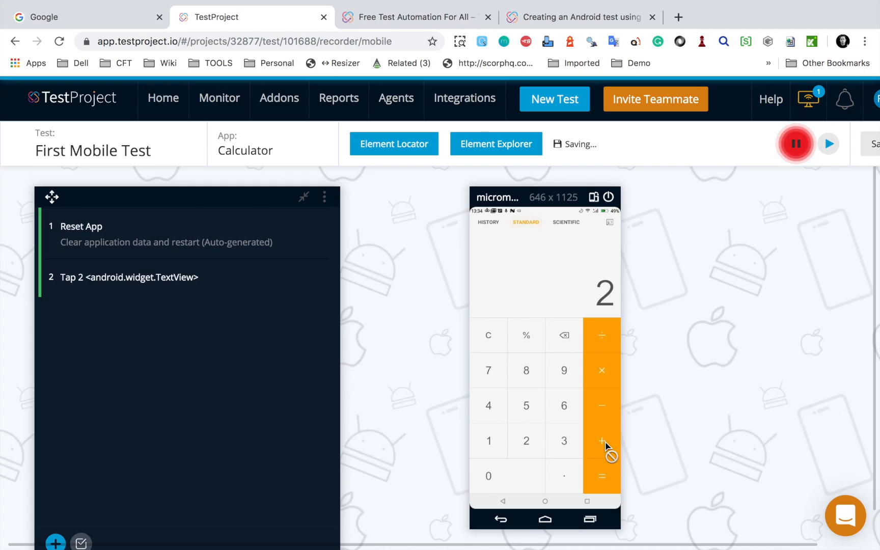
{"action": "left_click", "coordinate": [528, 407]}
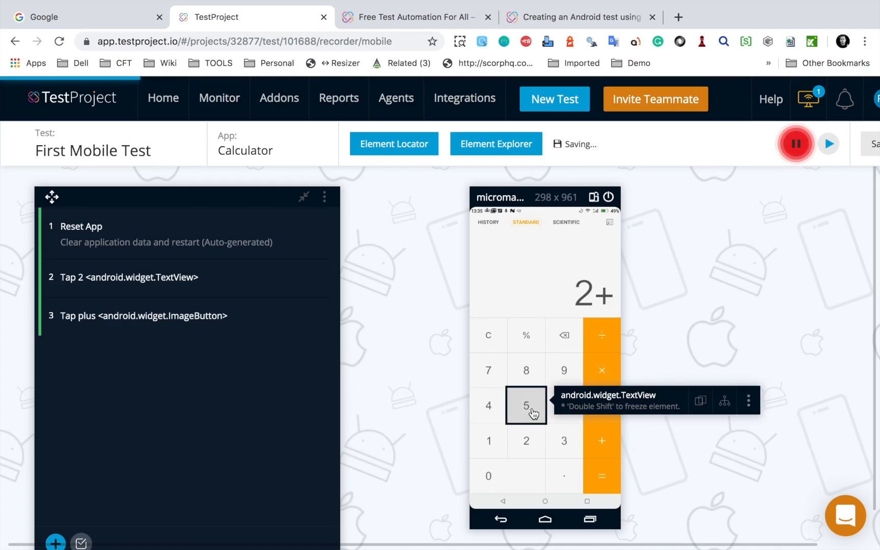
{"action": "left_click", "coordinate": [604, 482]}
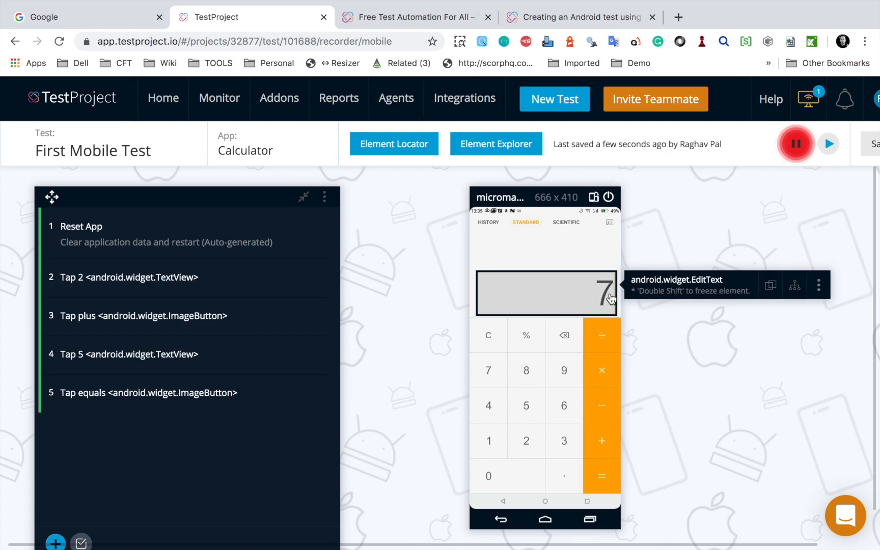
Step: Add a "Contains text?" validation step on the Calculator's result field, checking for the text 7
{"action": "key", "text": "shift"}
{"action": "key", "text": "shift"}
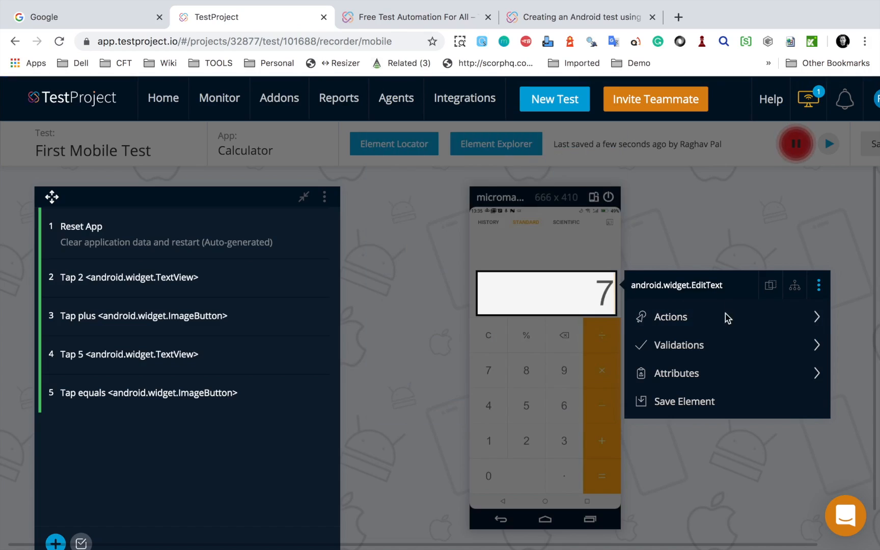
{"action": "mouse_move", "coordinate": [706, 324]}
{"action": "mouse_move", "coordinate": [701, 348]}
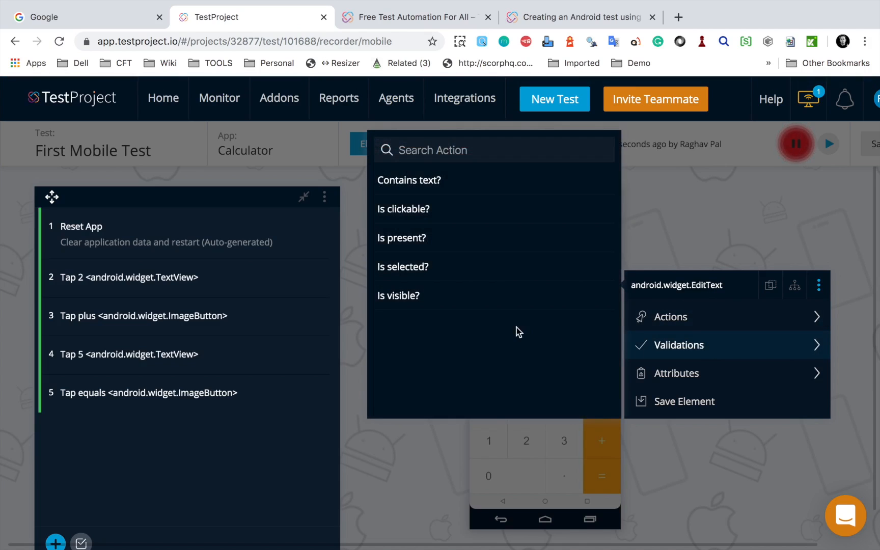
{"action": "left_click", "coordinate": [405, 181]}
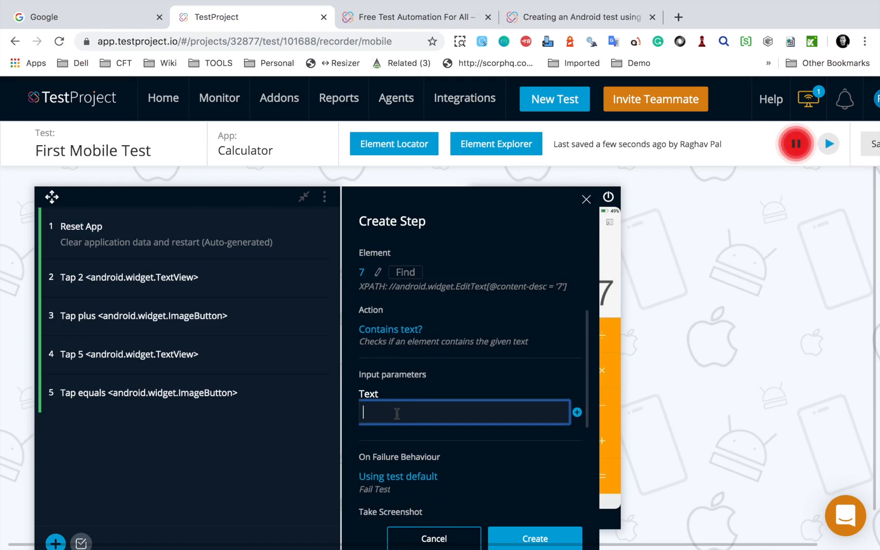
{"action": "left_click", "coordinate": [508, 537]}
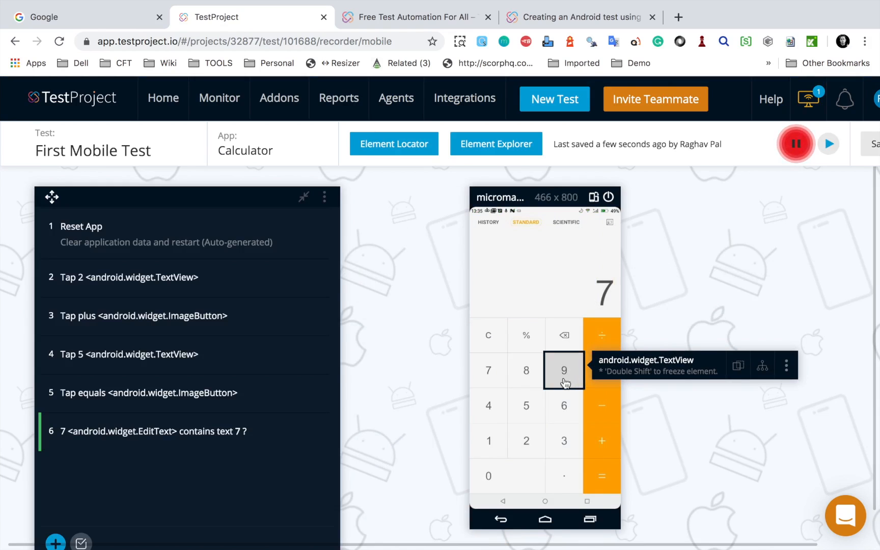
Step: Look through the available actions for the Calculator's 8 key and close the list without choosing any
{"action": "left_click", "coordinate": [539, 374]}
{"action": "mouse_move", "coordinate": [605, 401]}
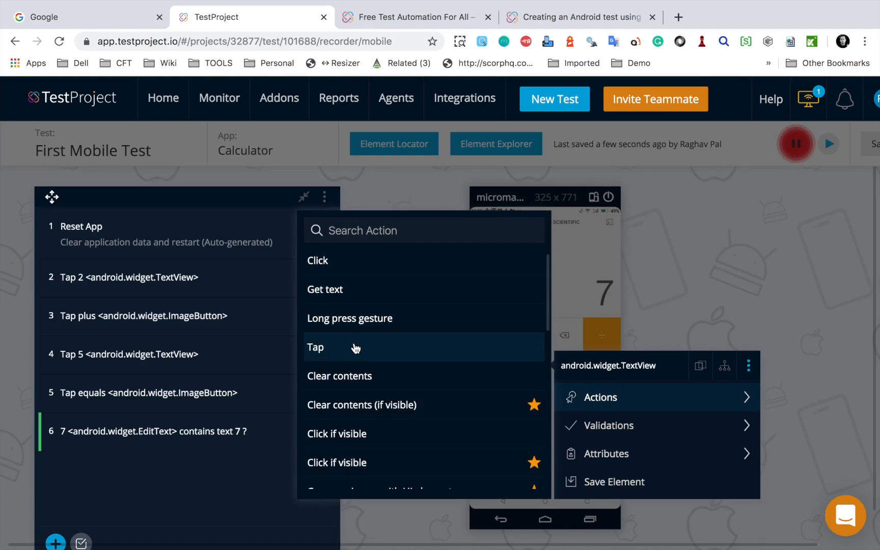
{"action": "scroll", "coordinate": [364, 387], "scroll_direction": "down", "scroll_amount": 8}
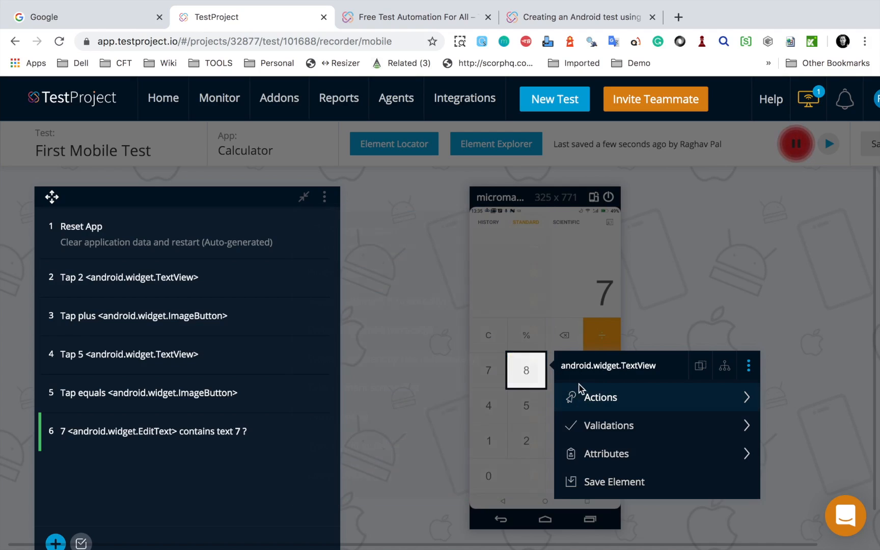
{"action": "key", "text": "Escape"}
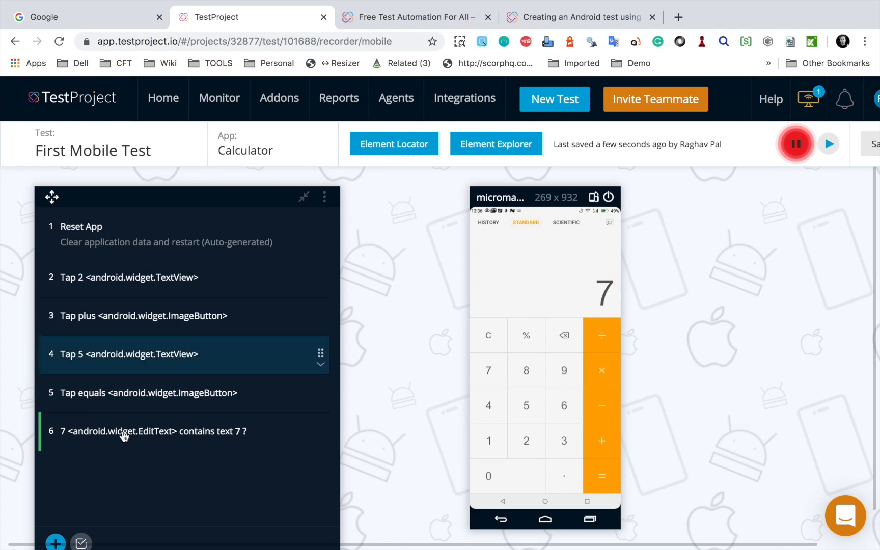
Step: Record returning the phone to its home screen as the test's last step
{"action": "left_click", "coordinate": [546, 521]}
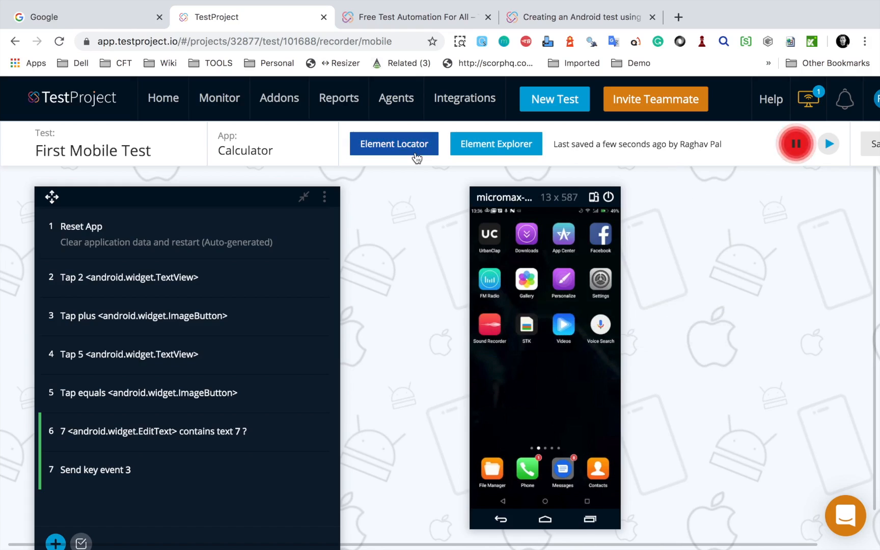
{"action": "mouse_move", "coordinate": [19, 130]}
{"action": "left_mouse_down"}
{"action": "mouse_move", "coordinate": [155, 150]}
{"action": "mouse_move", "coordinate": [166, 155]}
{"action": "mouse_move", "coordinate": [19, 130]}
{"action": "mouse_move", "coordinate": [172, 163]}
{"action": "left_mouse_up"}
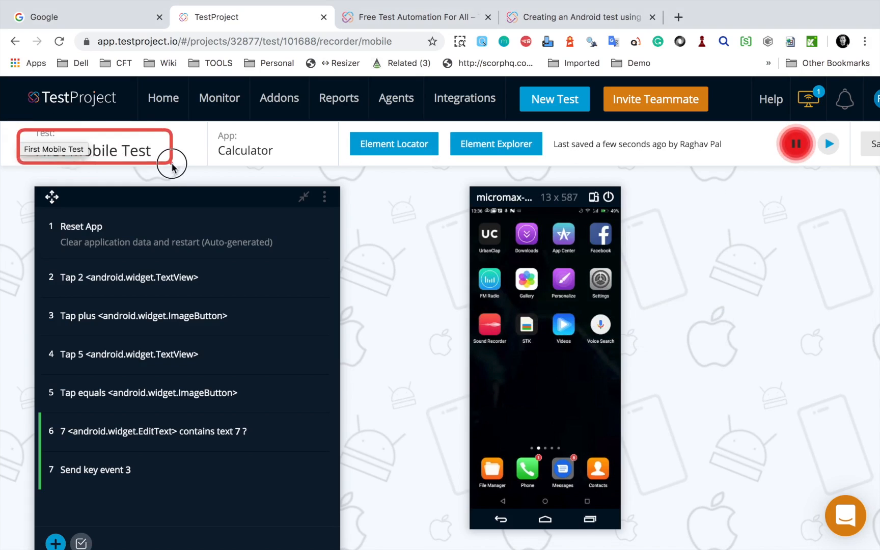
{"action": "left_click_drag", "start_coordinate": [206, 127], "coordinate": [320, 165]}
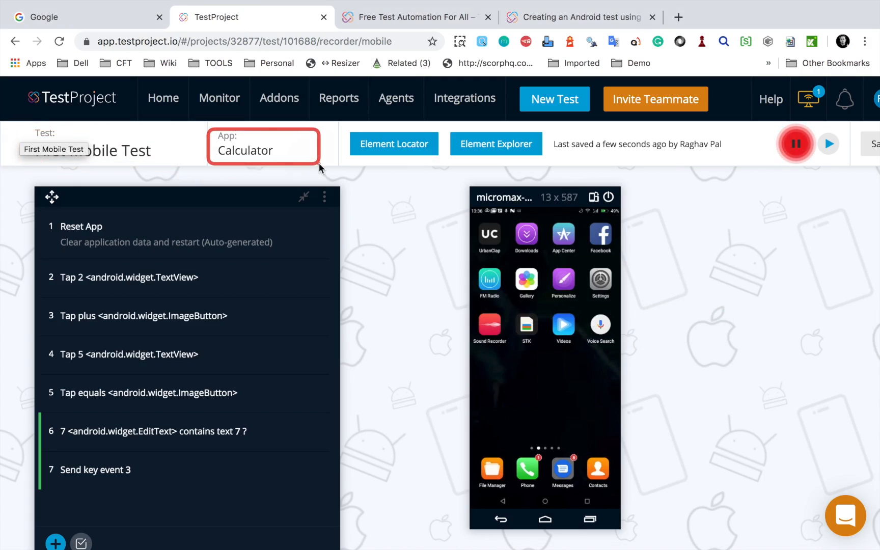
{"action": "mouse_move", "coordinate": [342, 128]}
{"action": "left_mouse_down"}
{"action": "mouse_move", "coordinate": [435, 168]}
{"action": "mouse_move", "coordinate": [562, 168]}
{"action": "left_mouse_up"}
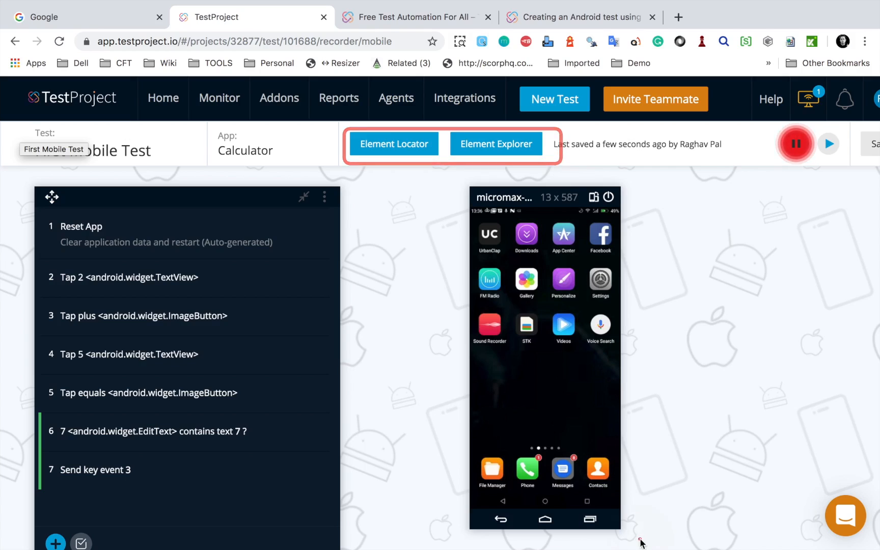
{"action": "left_click_drag", "start_coordinate": [640, 542], "coordinate": [739, 544]}
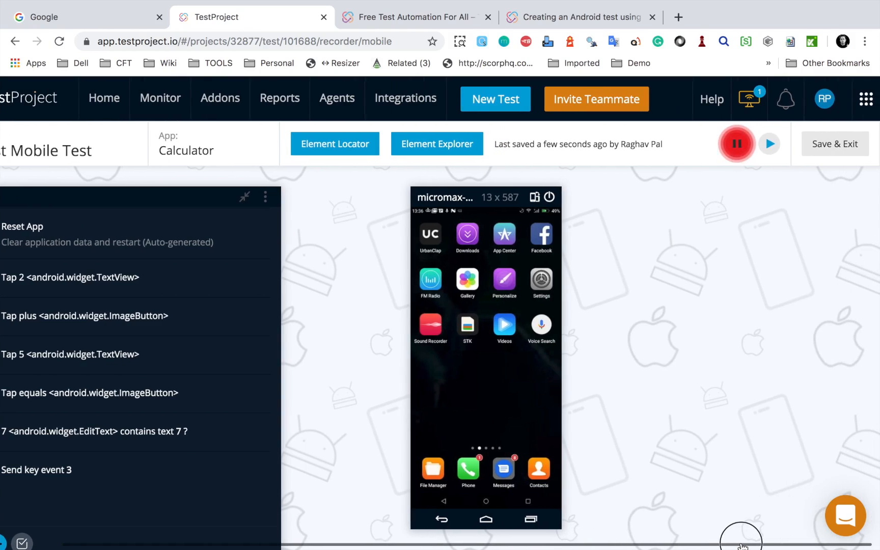
{"action": "left_click_drag", "start_coordinate": [701, 127], "coordinate": [756, 170]}
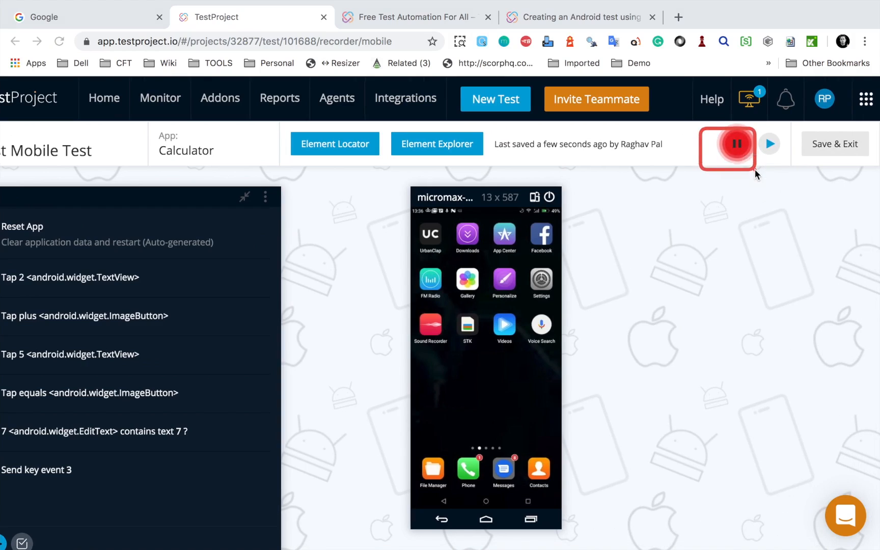
{"action": "left_click_drag", "start_coordinate": [761, 122], "coordinate": [782, 177]}
{"action": "left_click_drag", "start_coordinate": [804, 127], "coordinate": [867, 172]}
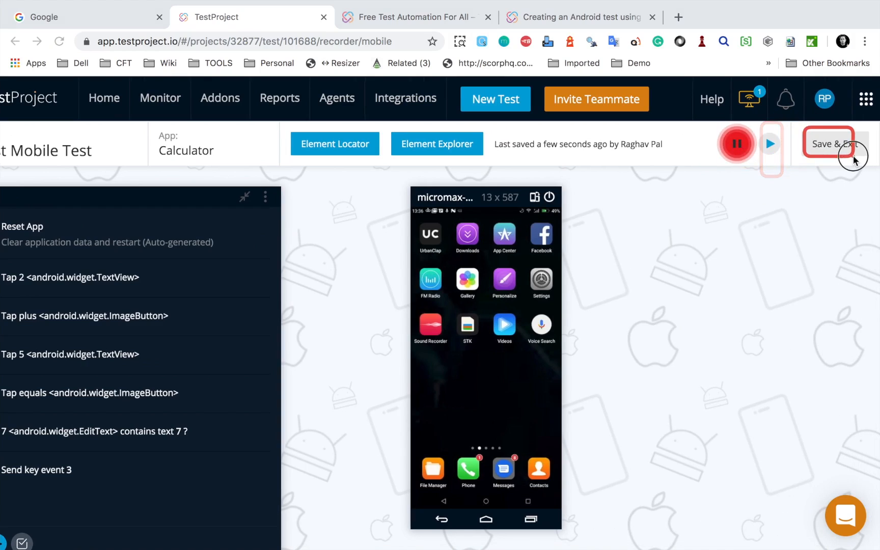
Step: Pause the recording and play back the recorded test on the connected phone
{"action": "left_click", "coordinate": [737, 146]}
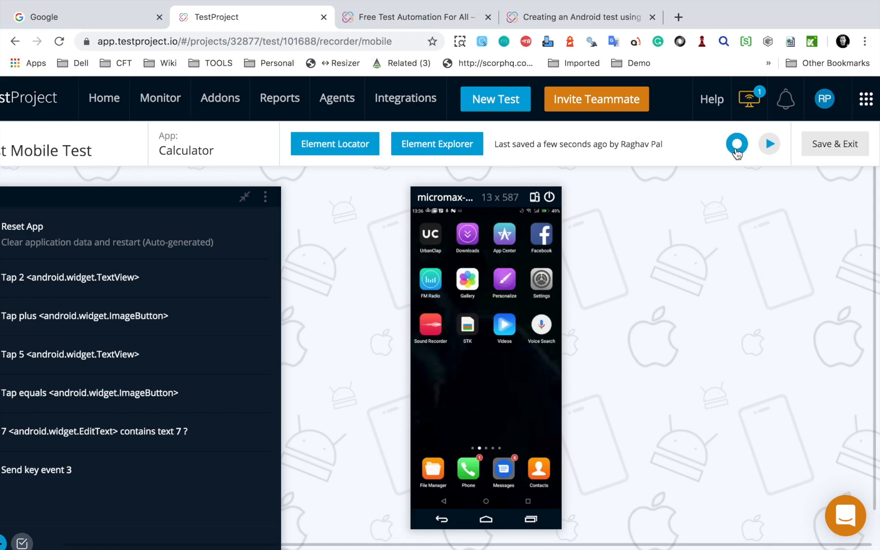
{"action": "left_click", "coordinate": [770, 145]}
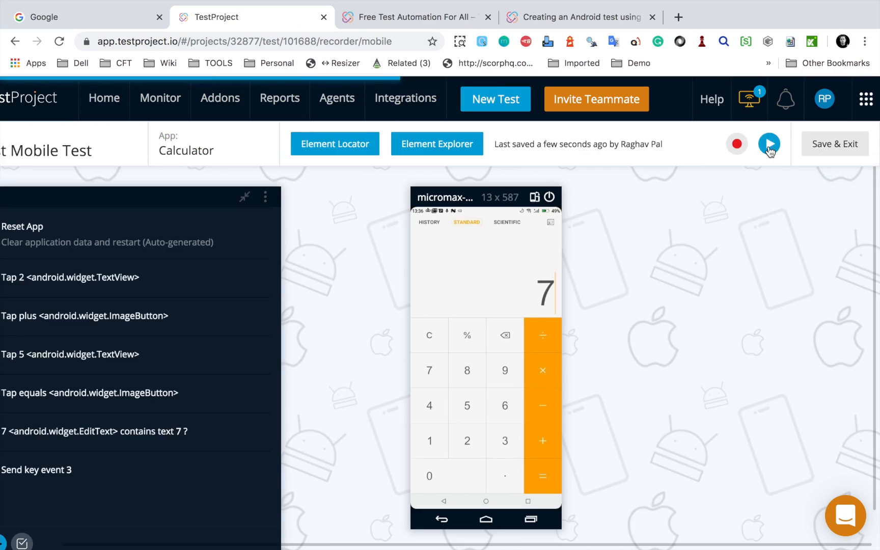
Step: Save the recorded test and exit the recorder to the project's tests list
{"action": "left_click", "coordinate": [840, 148]}
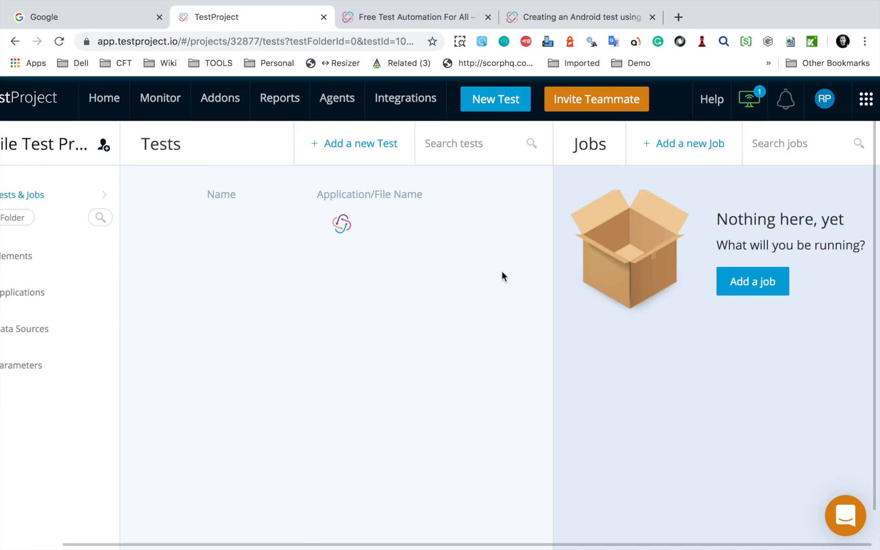
{"action": "left_click", "coordinate": [147, 209]}
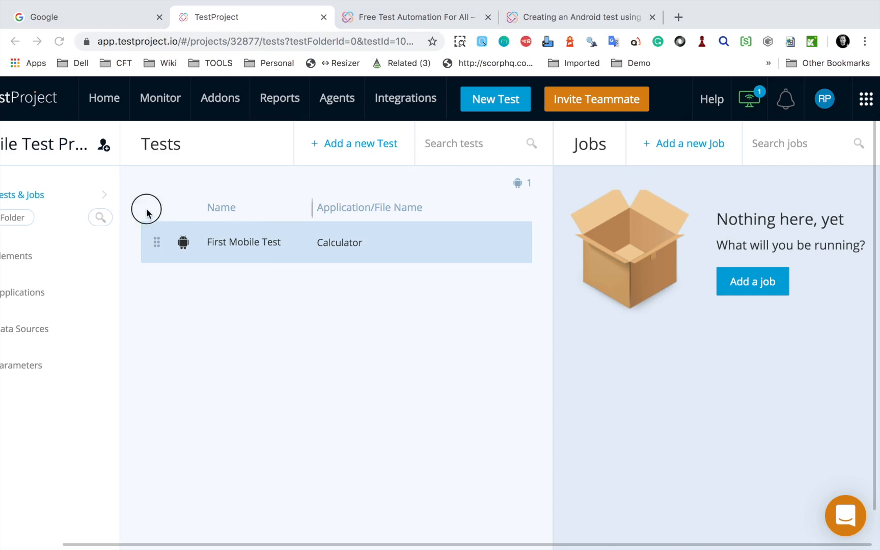
{"action": "mouse_move", "coordinate": [499, 282]}
{"action": "left_mouse_down"}
{"action": "mouse_move", "coordinate": [331, 229]}
{"action": "mouse_move", "coordinate": [148, 209]}
{"action": "left_mouse_up"}
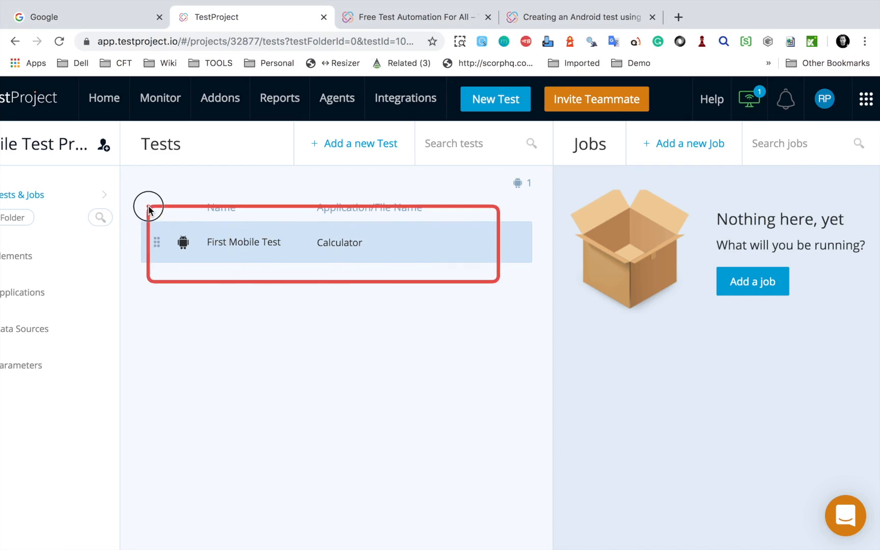
Step: Review the additional options available for First Mobile Test and close them without choosing any
{"action": "scroll", "coordinate": [460, 252], "scroll_direction": "up", "scroll_amount": 5}
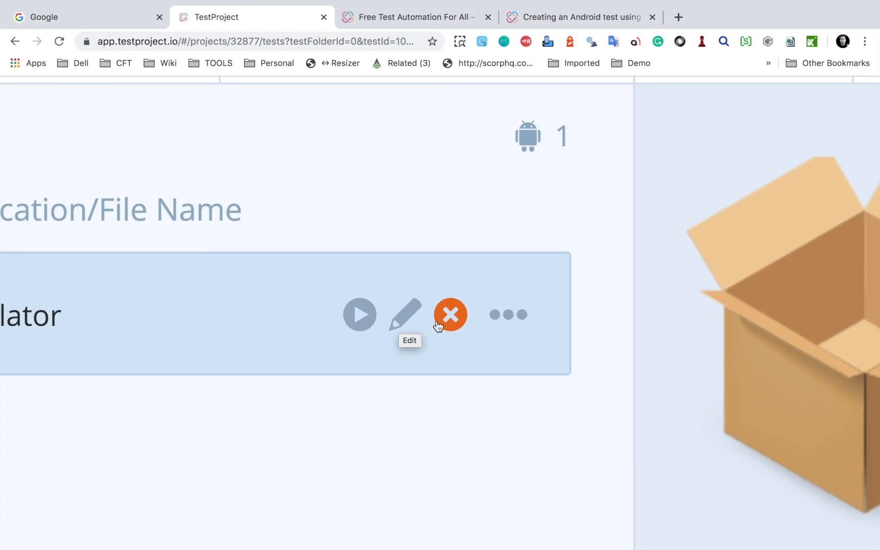
{"action": "left_click", "coordinate": [505, 325]}
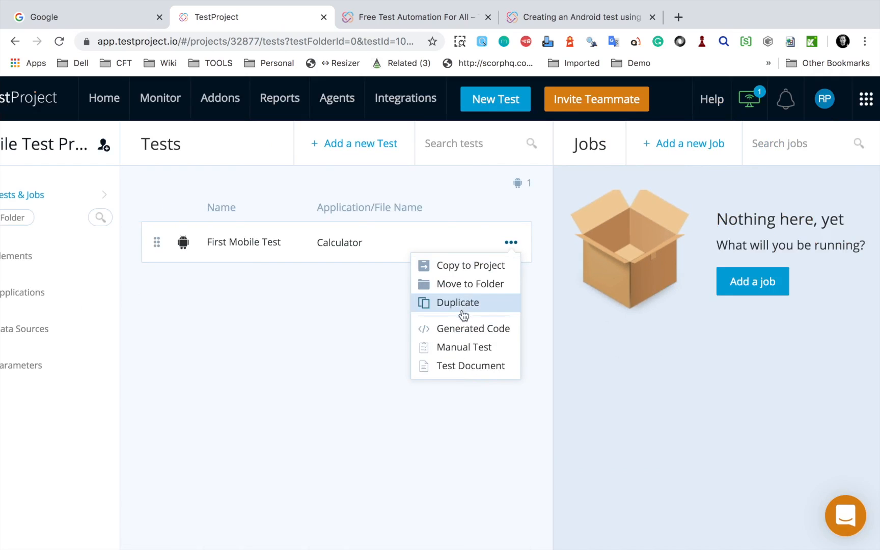
{"action": "left_click", "coordinate": [439, 456]}
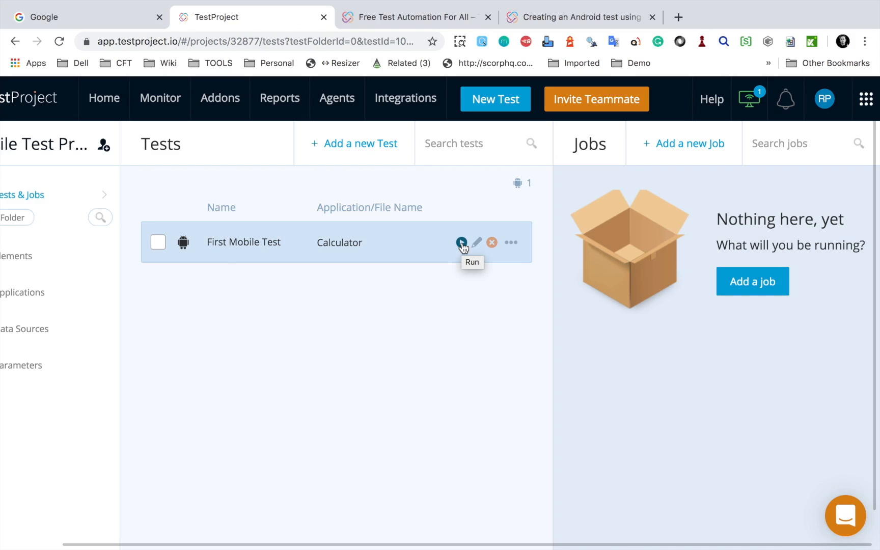
Step: Start a new job named Mobile Test Job for the Android platform, leaving its description empty
{"action": "left_click", "coordinate": [762, 287]}
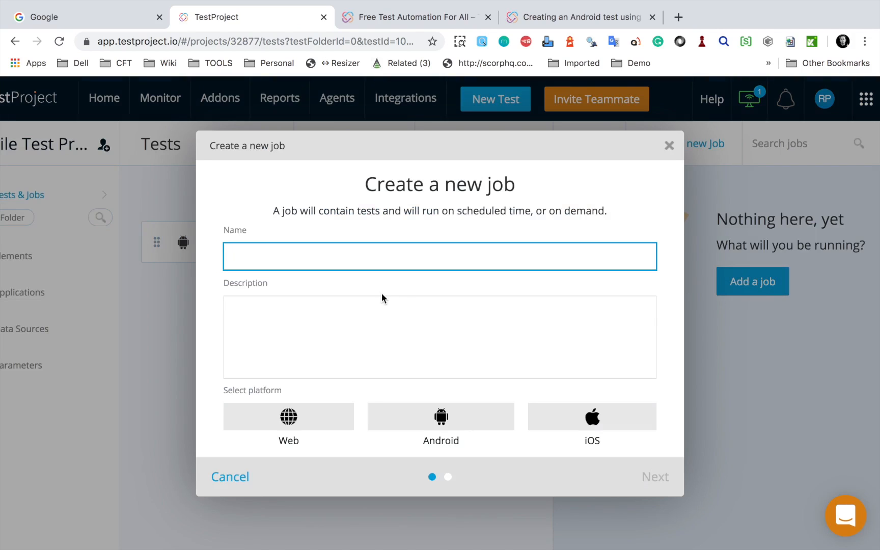
{"action": "type", "text": "Mbi"}
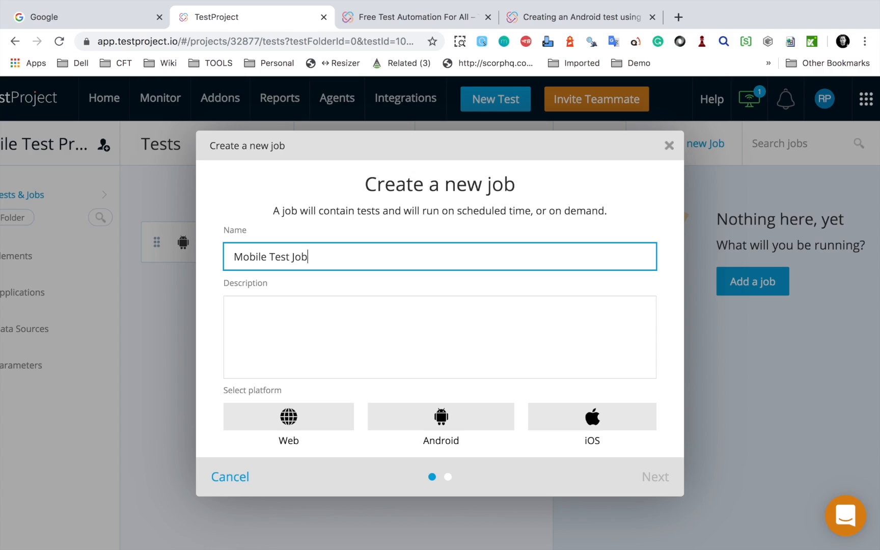
{"action": "left_click", "coordinate": [304, 349]}
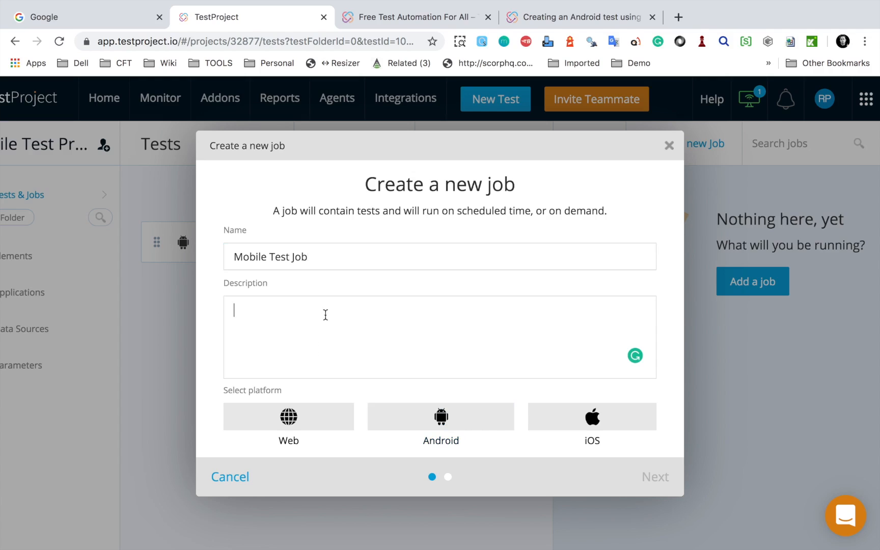
{"action": "left_click", "coordinate": [436, 417]}
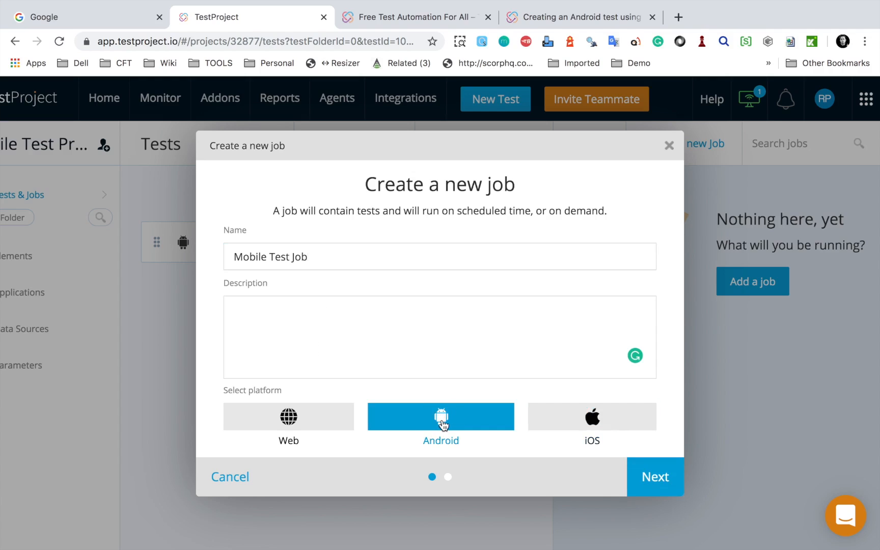
{"action": "left_click", "coordinate": [662, 486]}
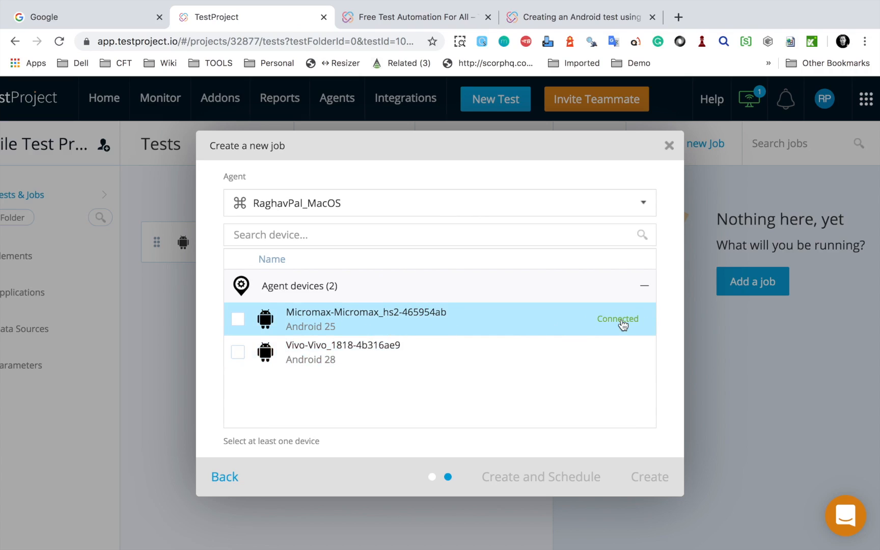
Step: Select the connected Micromax_hs2 device (Android 25) as the job's target and create the job
{"action": "key", "text": "ctrl+a"}
{"action": "left_click_drag", "start_coordinate": [584, 309], "coordinate": [647, 327]}
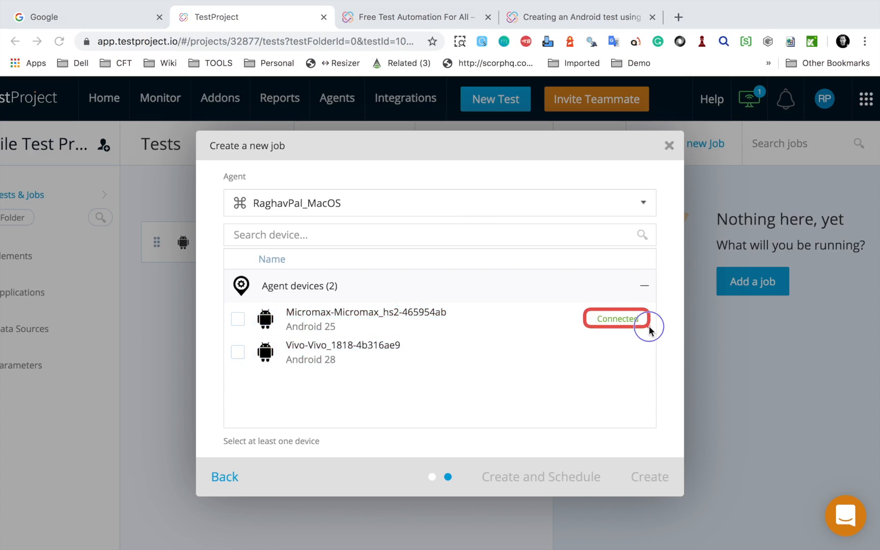
{"action": "left_click", "coordinate": [449, 325]}
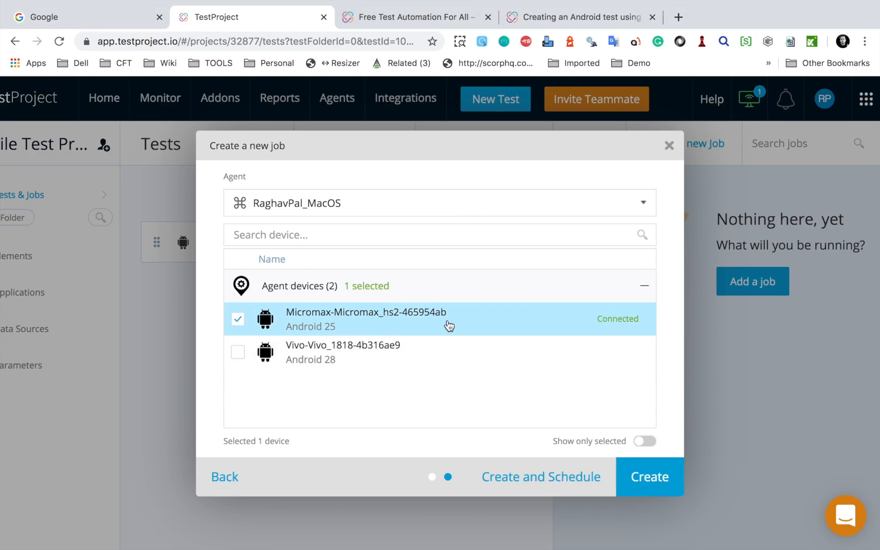
{"action": "left_click", "coordinate": [655, 480]}
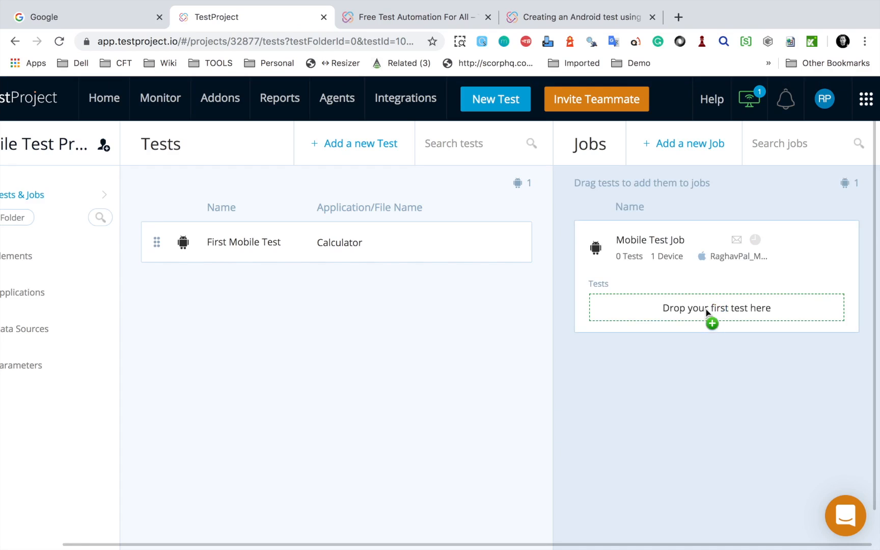
Step: Add First Mobile Test to Mobile Test Job and run the job
{"action": "left_click", "coordinate": [301, 243]}
{"action": "left_click_drag", "start_coordinate": [300, 243], "coordinate": [689, 309]}
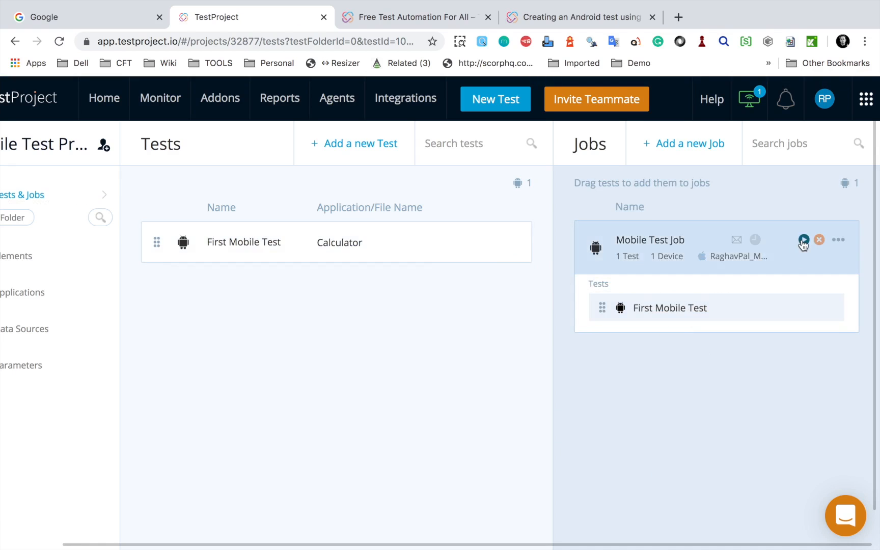
{"action": "scroll", "coordinate": [804, 245], "scroll_direction": "up", "scroll_amount": 5}
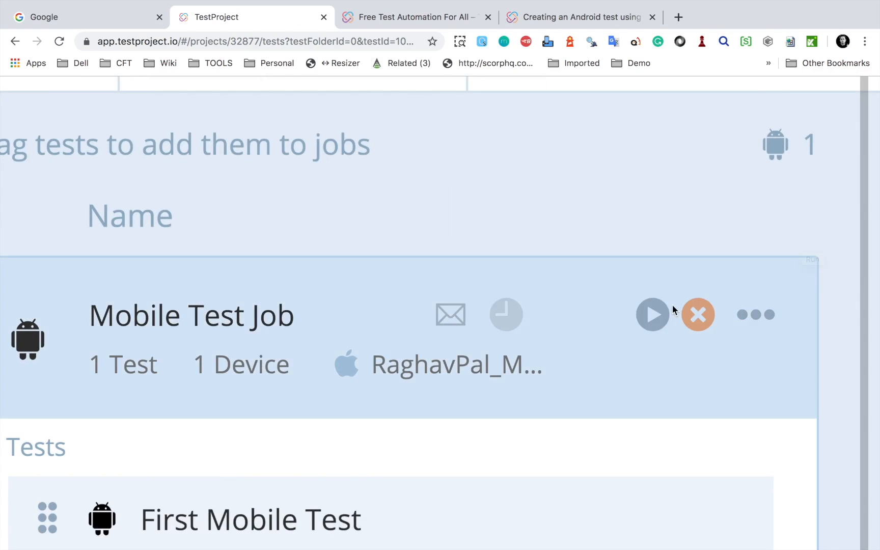
{"action": "scroll", "coordinate": [664, 318], "scroll_direction": "down", "scroll_amount": 5}
{"action": "left_click", "coordinate": [805, 241]}
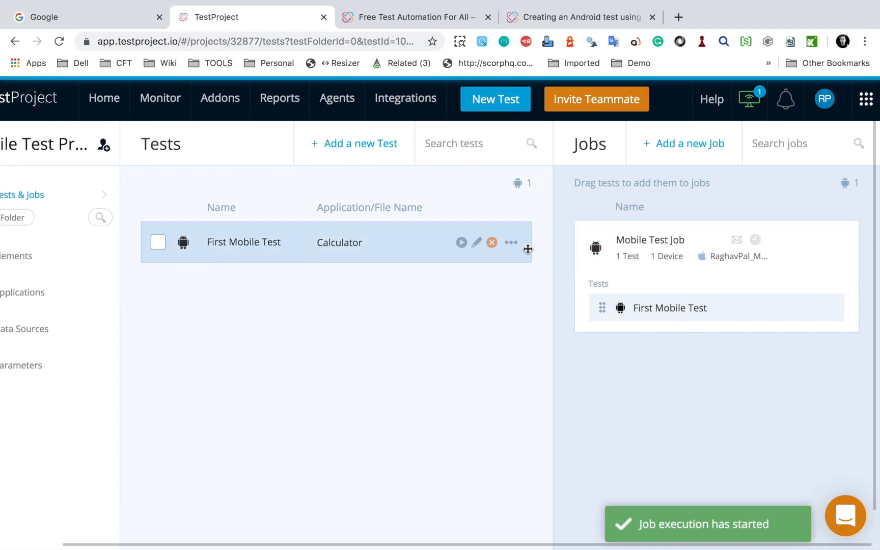
Step: Show the live screen of the connected Micromax device during the job run and close it again
{"action": "left_click", "coordinate": [747, 100]}
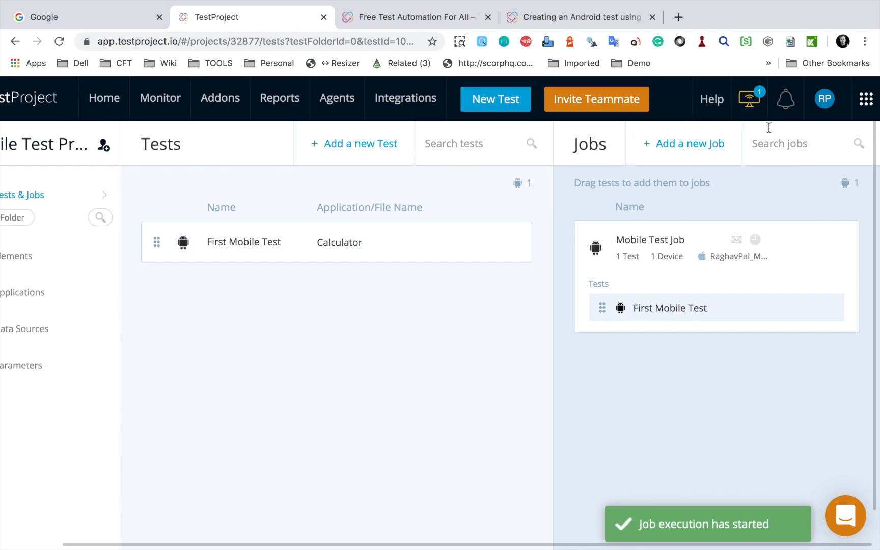
{"action": "mouse_move", "coordinate": [754, 100]}
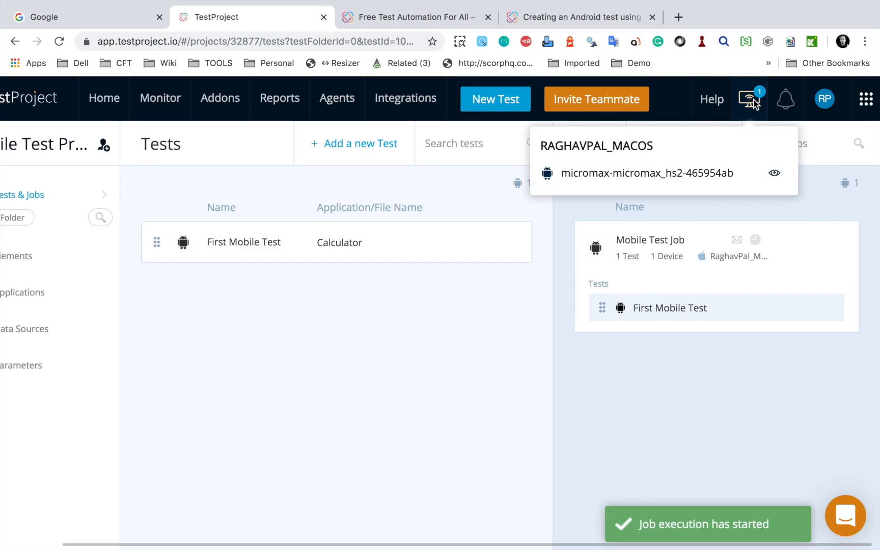
{"action": "left_click", "coordinate": [775, 174]}
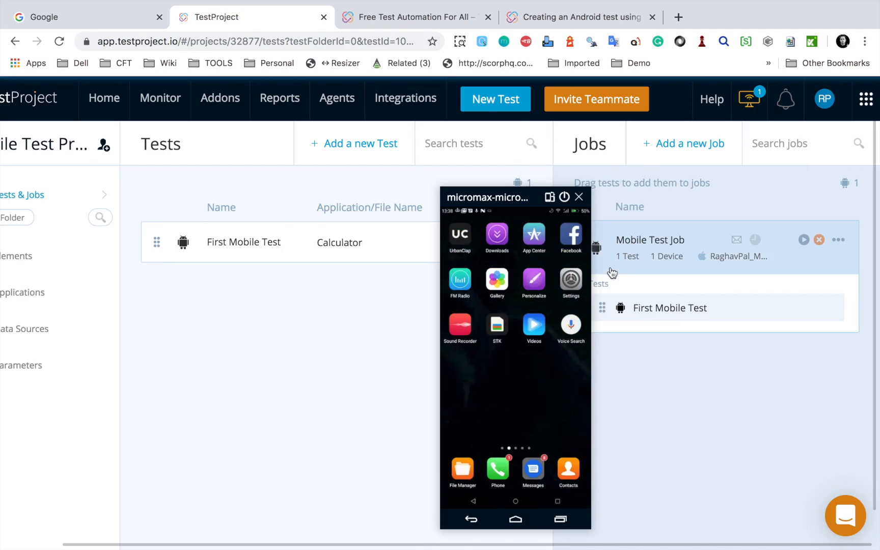
{"action": "left_click", "coordinate": [580, 197]}
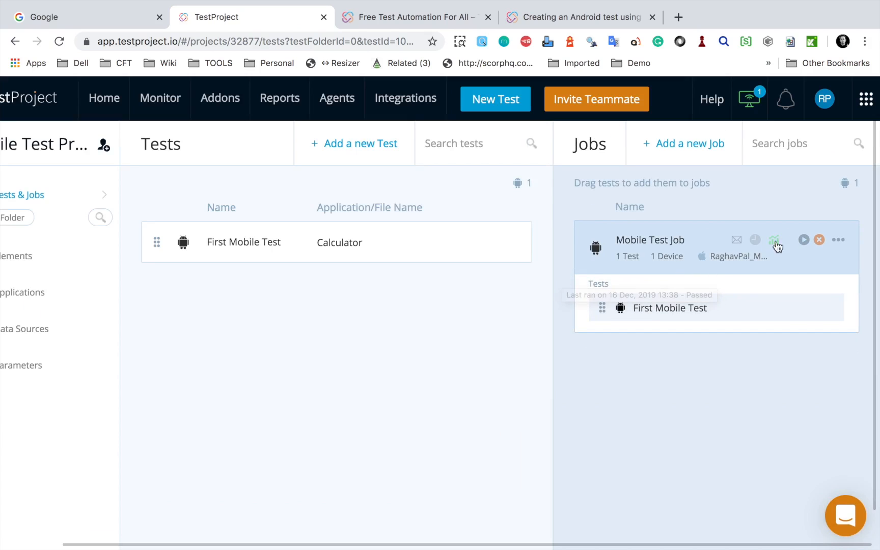
Step: Open the report of the latest Mobile Test Job run and examine the details of its recorded test steps
{"action": "left_click", "coordinate": [686, 261]}
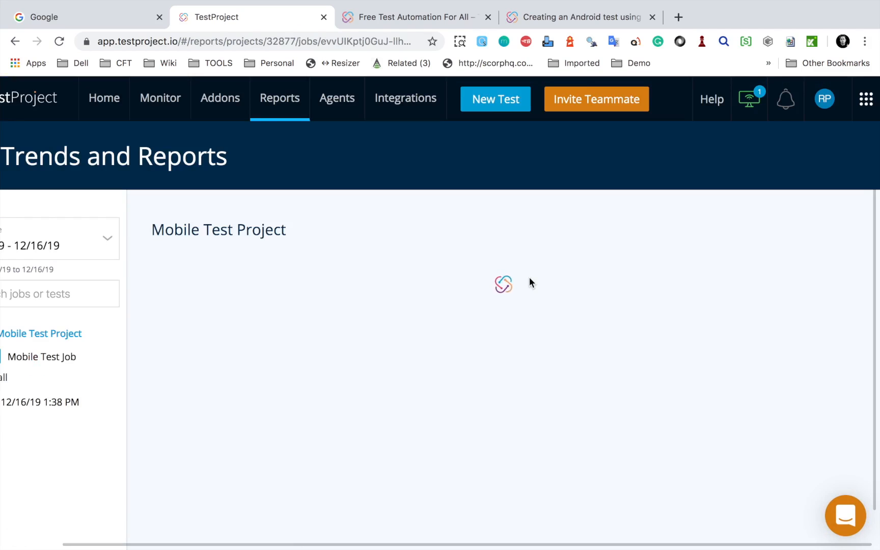
{"action": "scroll", "coordinate": [479, 366], "scroll_direction": "down", "scroll_amount": 1}
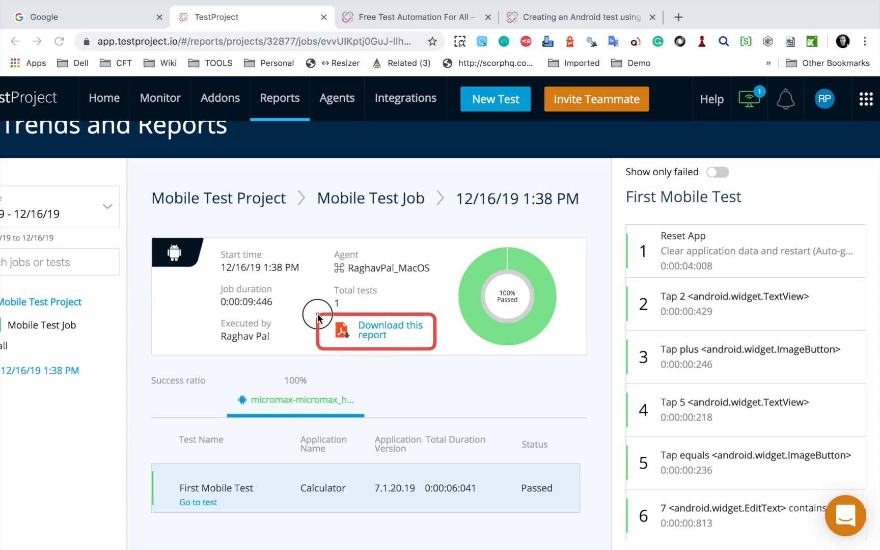
{"action": "left_click", "coordinate": [702, 272]}
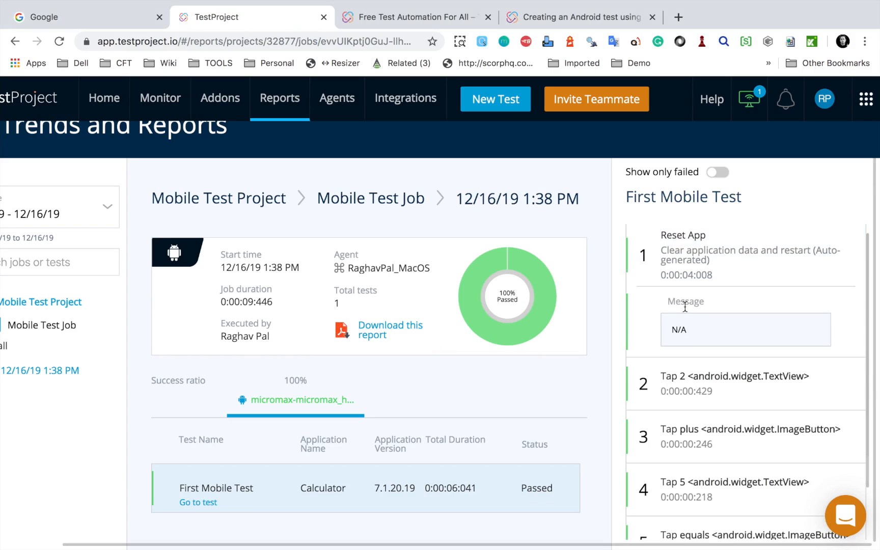
{"action": "left_click", "coordinate": [692, 383]}
{"action": "left_click", "coordinate": [683, 483]}
{"action": "scroll", "coordinate": [740, 483], "scroll_direction": "down", "scroll_amount": 5}
Step: Review the report summaries for Mobile Test Job and Mobile Test Project, including the velocity chart, and return to the general reports page
{"action": "left_click_drag", "start_coordinate": [242, 545], "coordinate": [120, 541]}
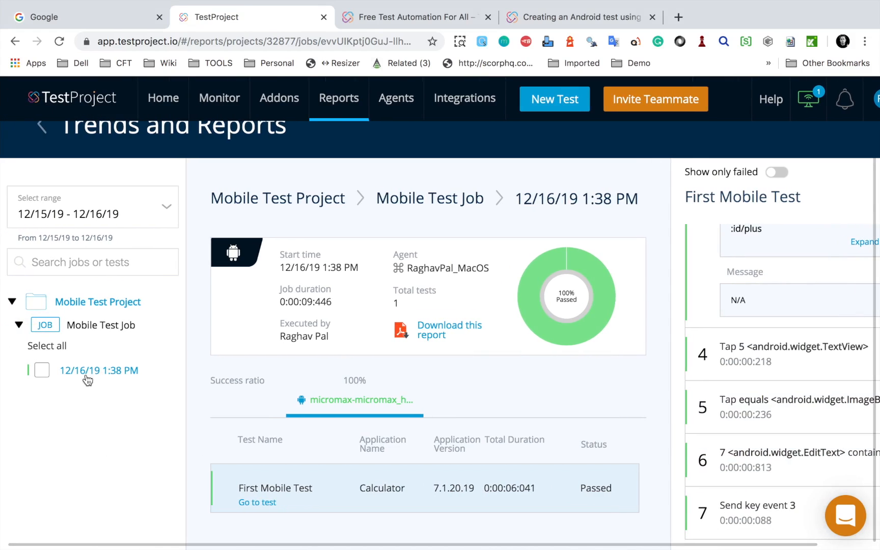
{"action": "left_click", "coordinate": [80, 328]}
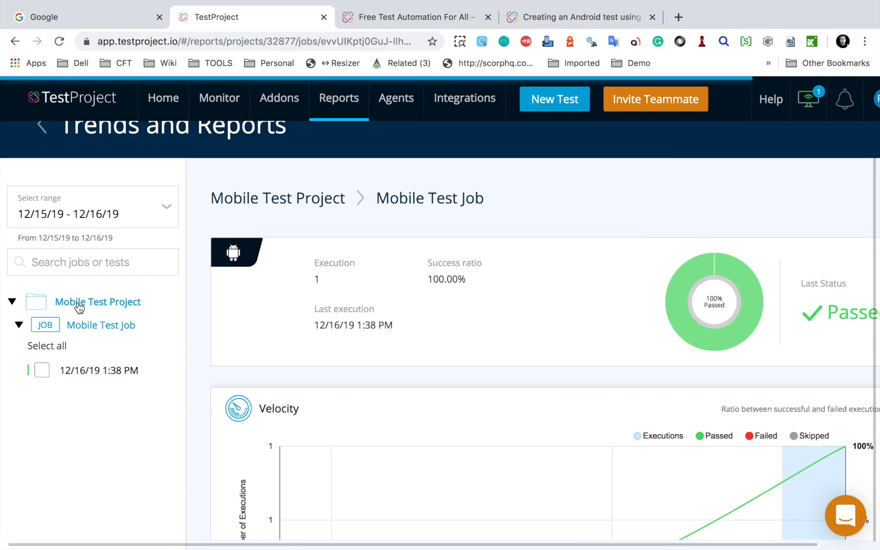
{"action": "scroll", "coordinate": [504, 409], "scroll_direction": "down", "scroll_amount": 3}
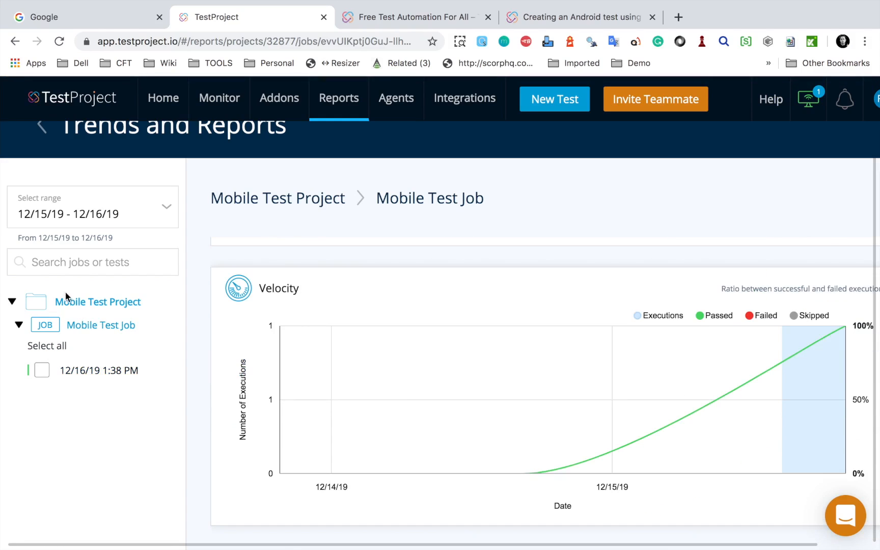
{"action": "left_click", "coordinate": [78, 304]}
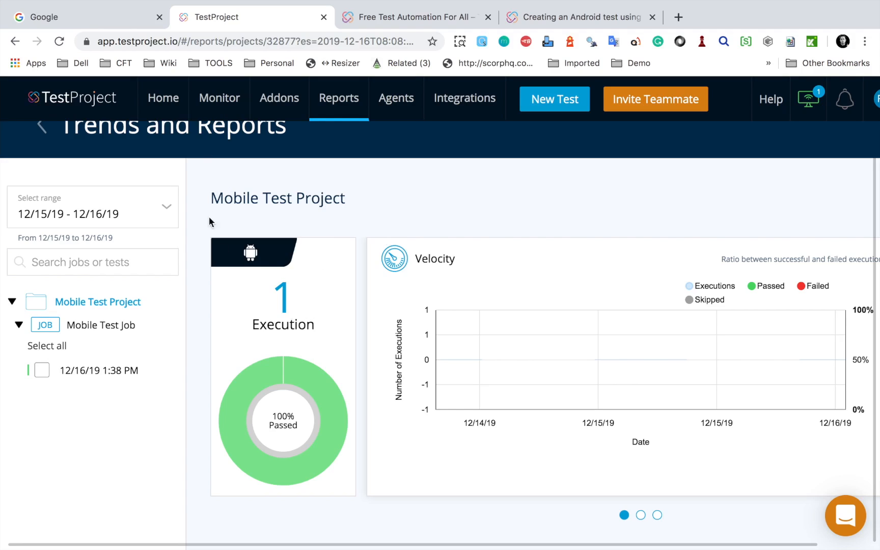
{"action": "left_click", "coordinate": [43, 127]}
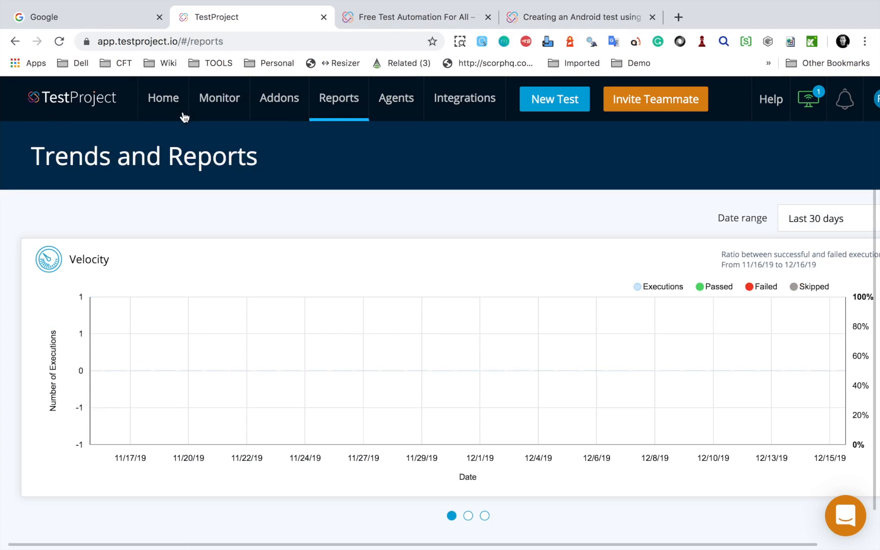
Step: In Mobile Test Project, start a new mobile test named Demo Mobile Test from APK, leaving its description empty
{"action": "mouse_move", "coordinate": [175, 106]}
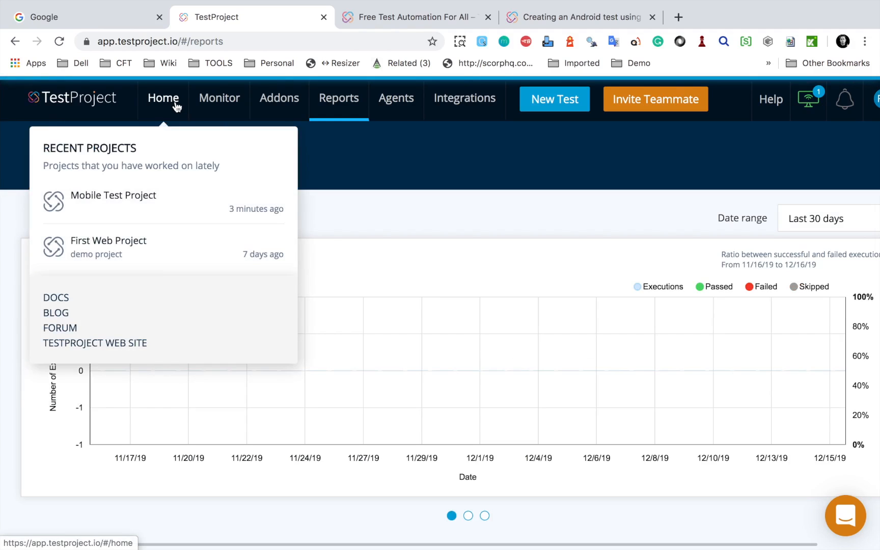
{"action": "left_click", "coordinate": [161, 203]}
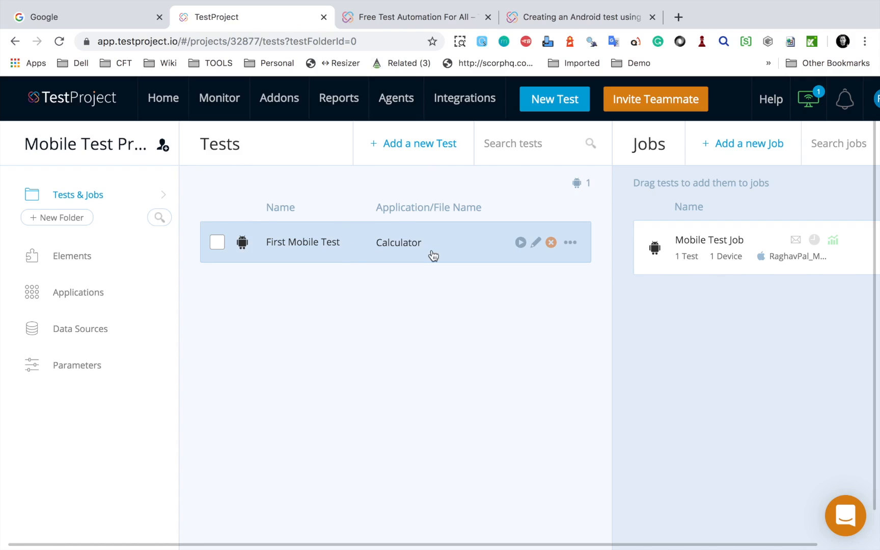
{"action": "left_click", "coordinate": [397, 147]}
{"action": "left_click", "coordinate": [343, 288]}
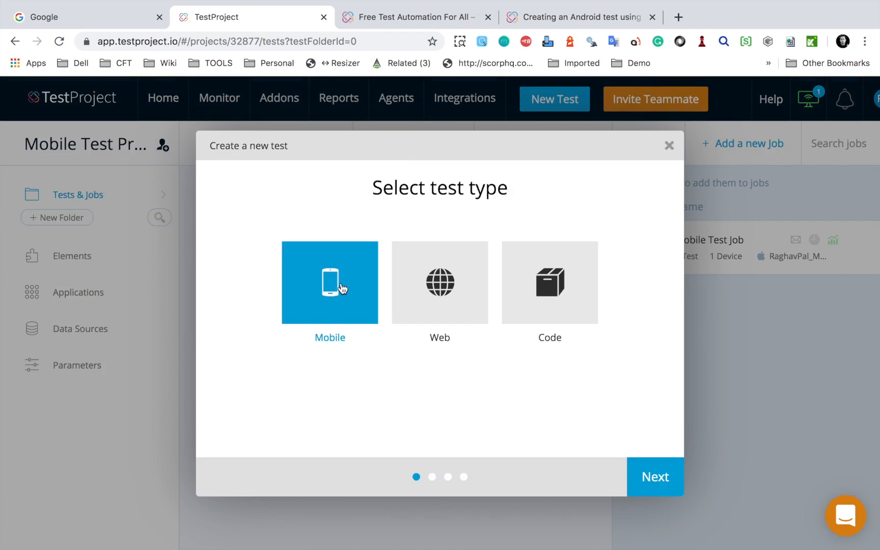
{"action": "left_click", "coordinate": [658, 480]}
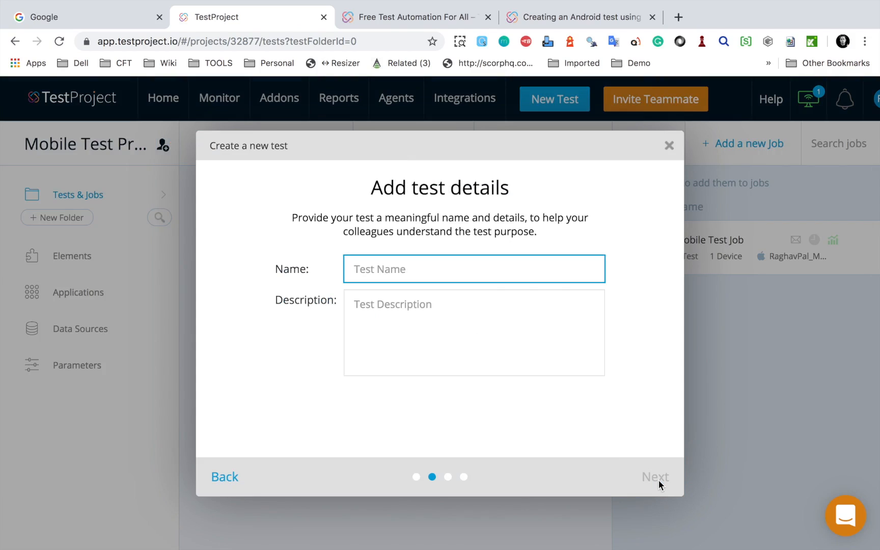
{"action": "type", "text": "Demo Mobile Test from APK"}
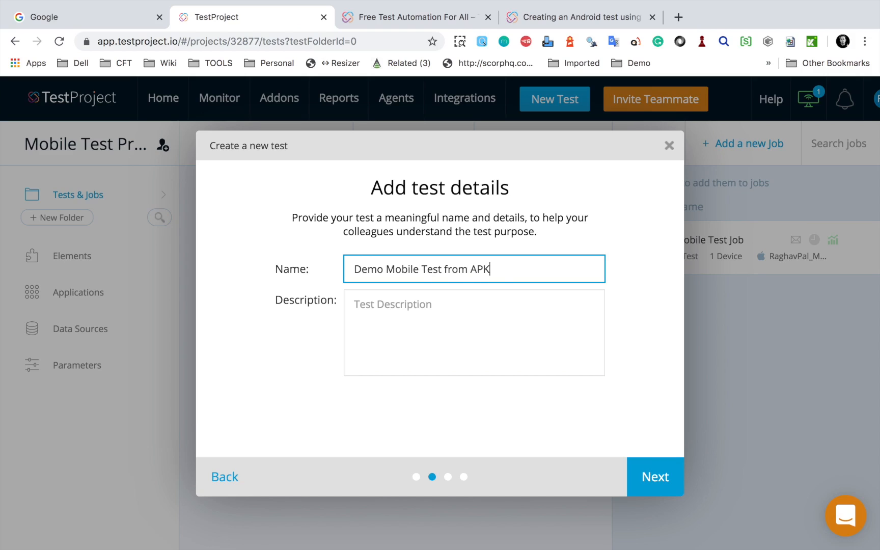
{"action": "left_click", "coordinate": [670, 491]}
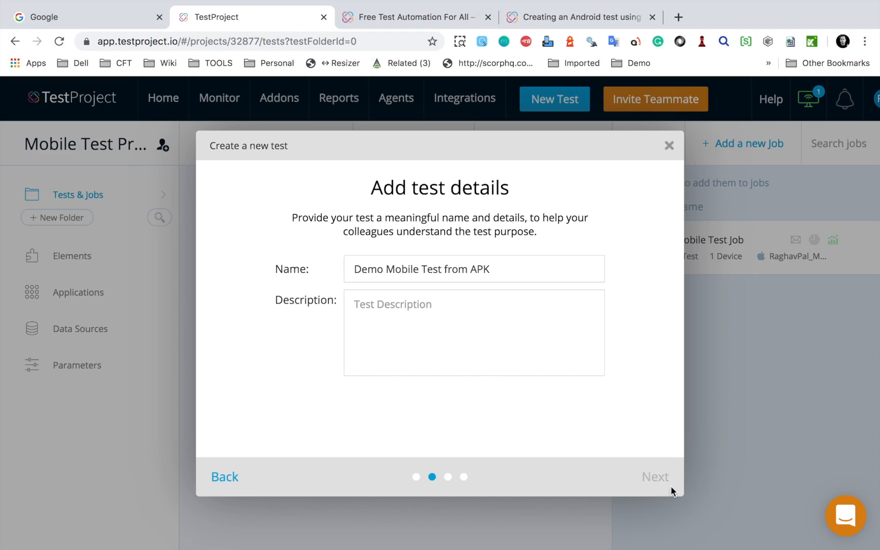
Step: Choose Android as the test's platform and start adding a new application for testing
{"action": "left_click", "coordinate": [402, 276]}
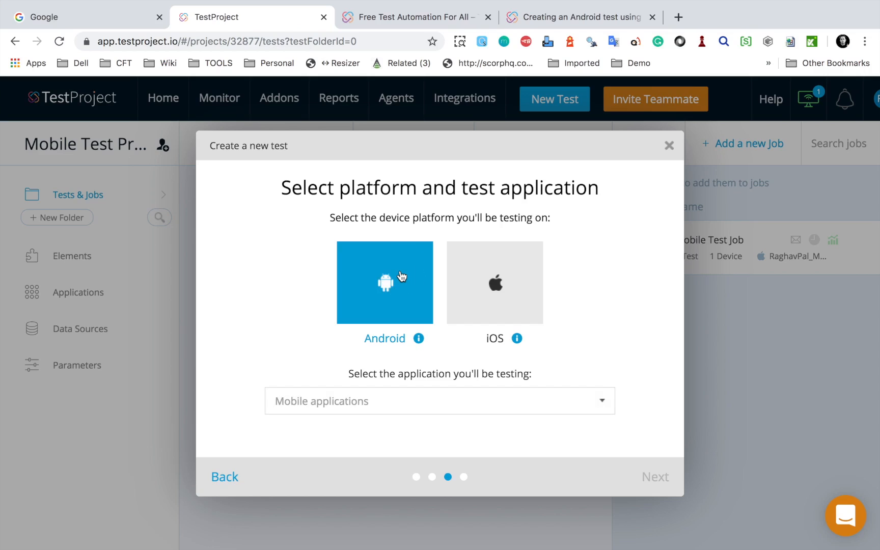
{"action": "left_click", "coordinate": [415, 412]}
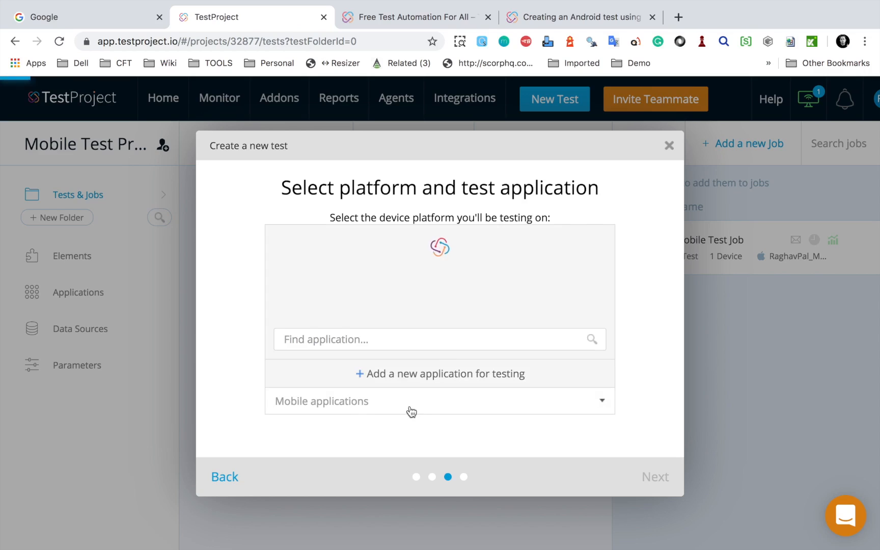
{"action": "key", "text": "ctrl+a"}
{"action": "mouse_move", "coordinate": [342, 270]}
{"action": "left_mouse_down"}
{"action": "mouse_move", "coordinate": [246, 227]}
{"action": "mouse_move", "coordinate": [267, 231]}
{"action": "left_mouse_up"}
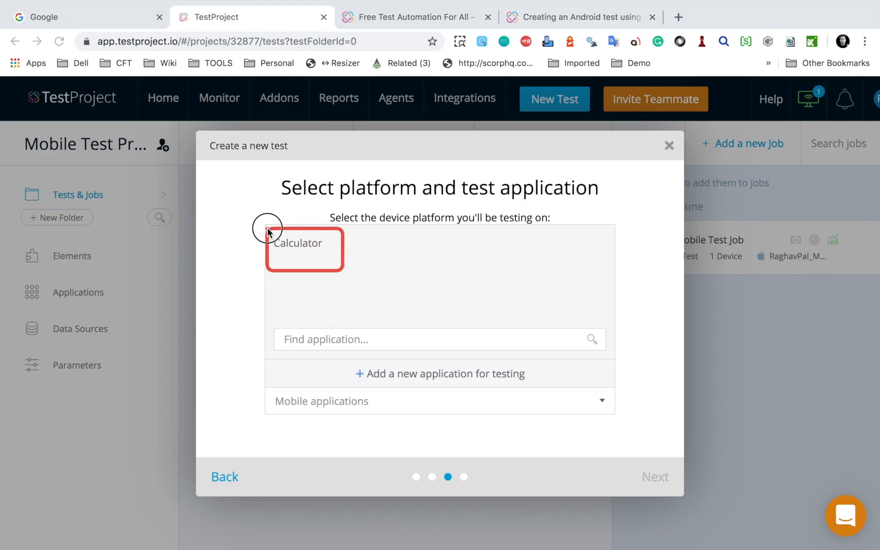
{"action": "left_click_drag", "start_coordinate": [268, 229], "coordinate": [268, 229]}
{"action": "key", "text": "Escape"}
{"action": "left_click", "coordinate": [414, 376]}
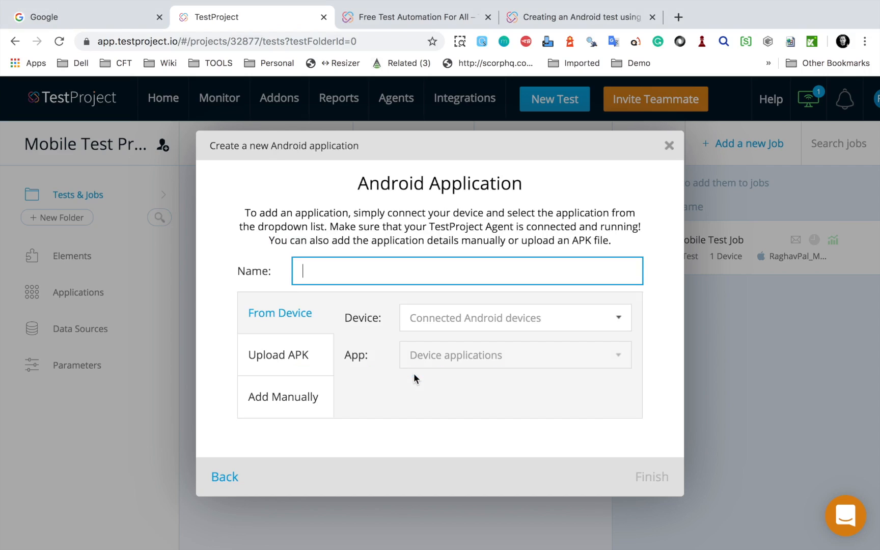
Step: Upload APIDemos.apk from the Downloads folder as the new Android application's APK
{"action": "left_click", "coordinate": [291, 360]}
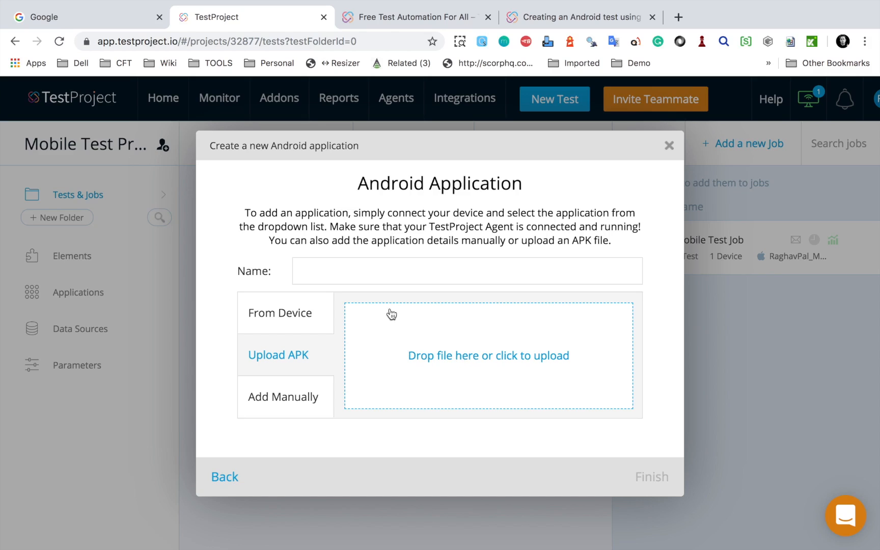
{"action": "left_click", "coordinate": [448, 361]}
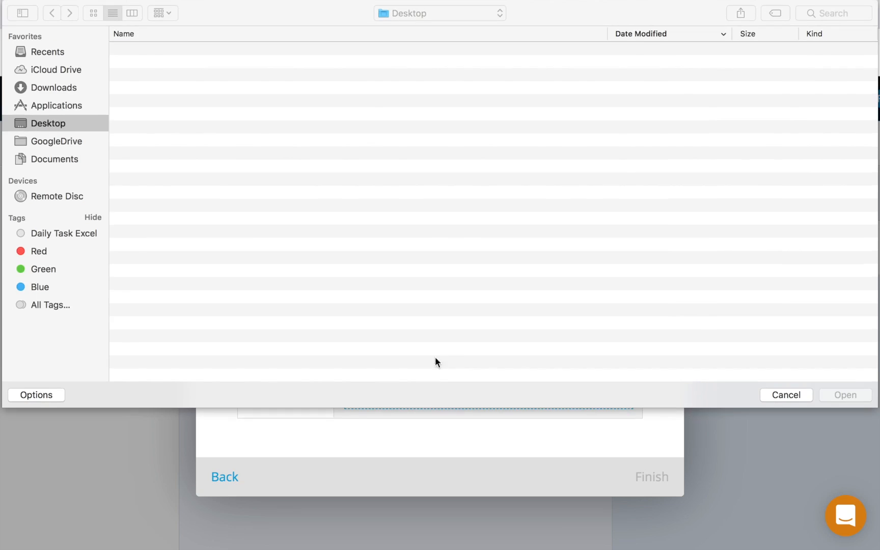
{"action": "left_click", "coordinate": [53, 88]}
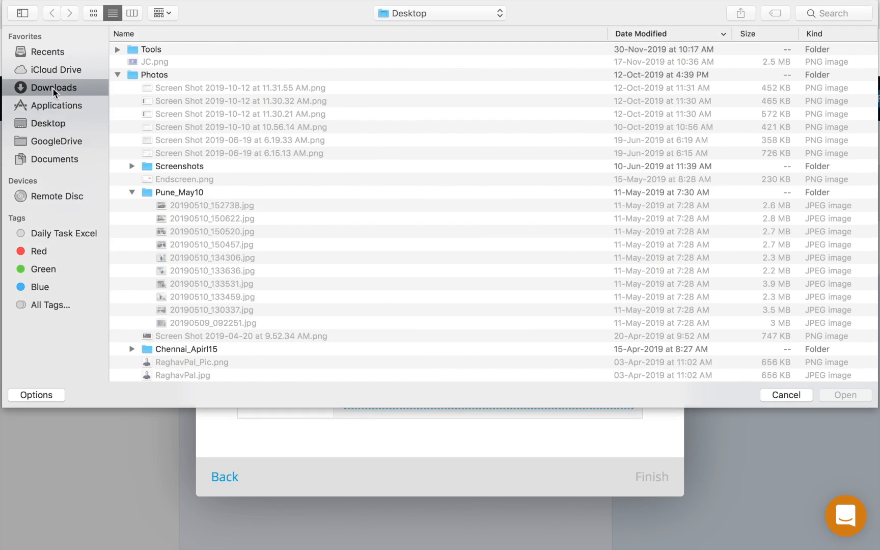
{"action": "left_click", "coordinate": [177, 52]}
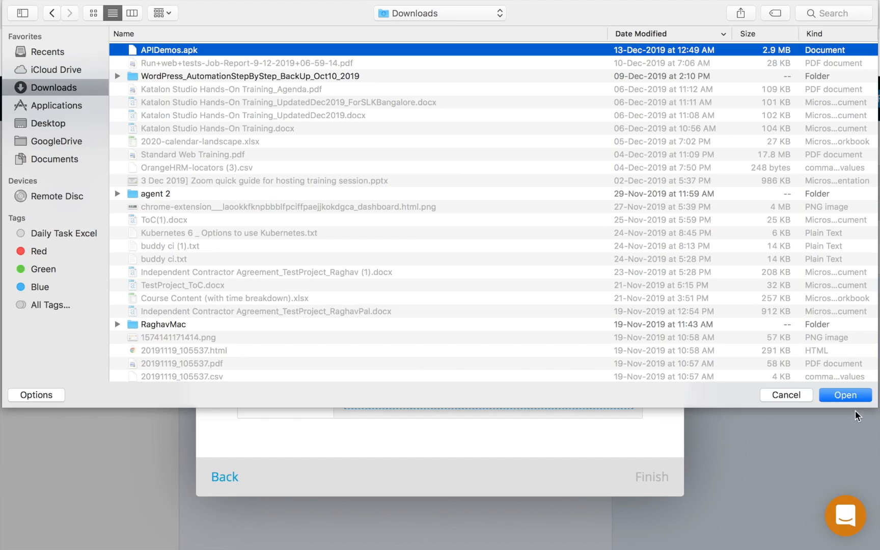
{"action": "left_click", "coordinate": [856, 396]}
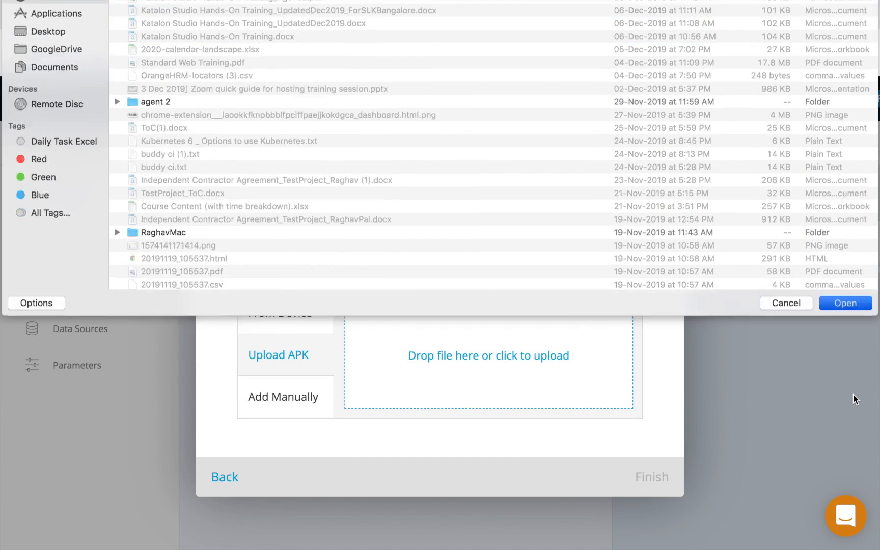
{"action": "left_click", "coordinate": [492, 358]}
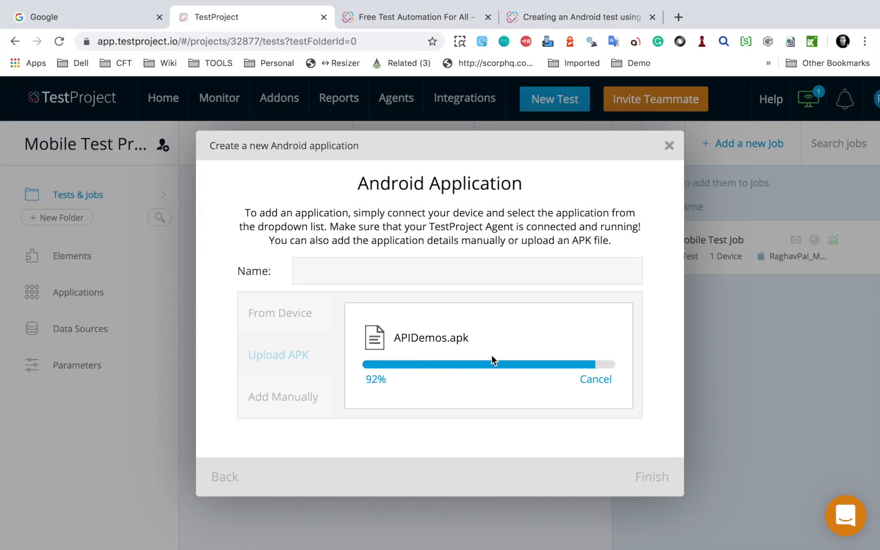
Step: Name the new application APIDemos and finish creating it
{"action": "left_click", "coordinate": [355, 274]}
{"action": "type", "text": "APIDemos"}
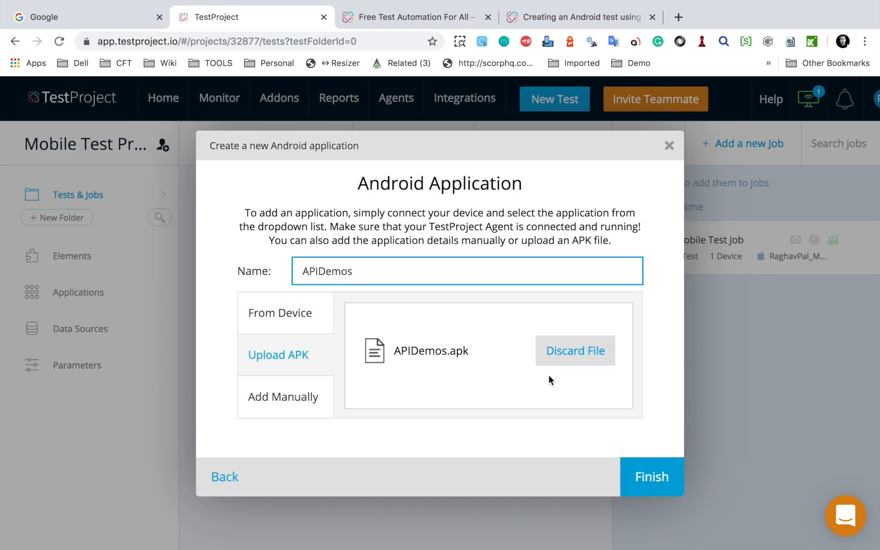
{"action": "left_click", "coordinate": [661, 484]}
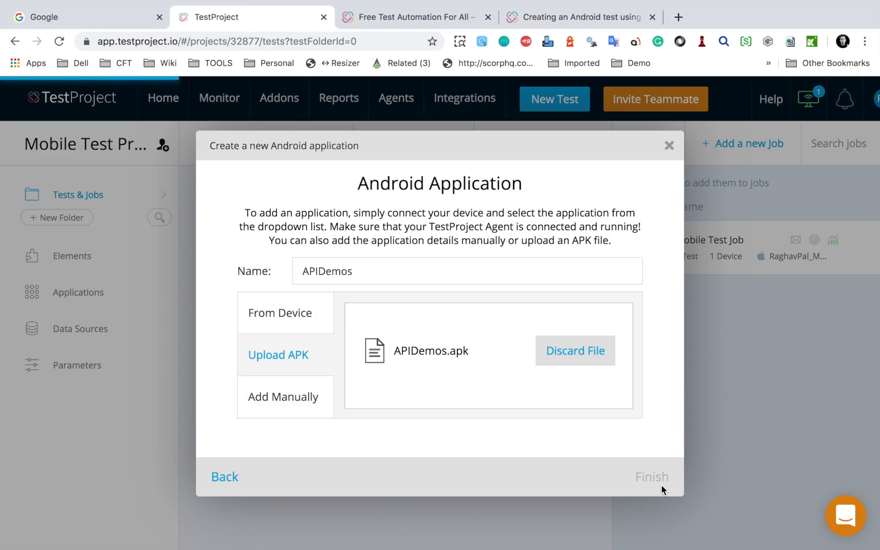
Step: Select the connected Micromax device, open the new test in the recorder and agree to reset the app to its pristine condition
{"action": "left_click", "coordinate": [652, 479]}
{"action": "left_click", "coordinate": [316, 296]}
{"action": "left_click", "coordinate": [650, 485]}
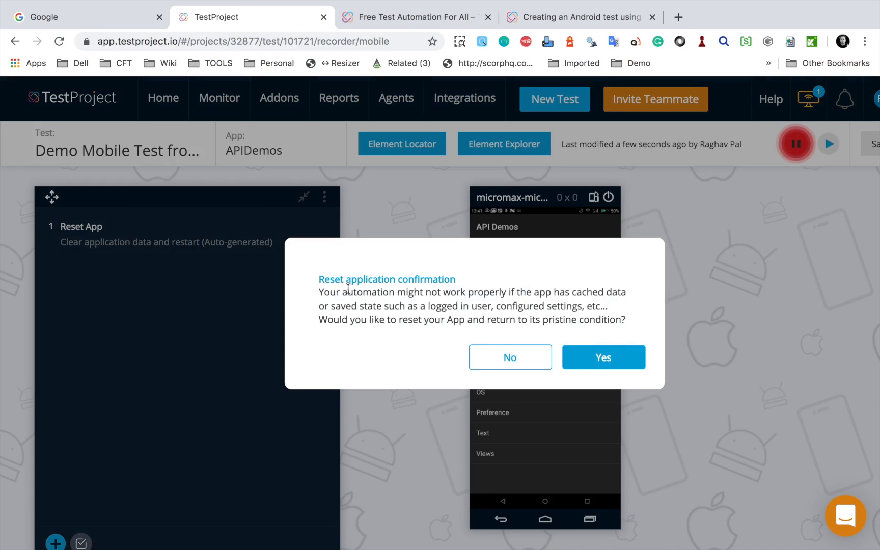
{"action": "left_click", "coordinate": [599, 361]}
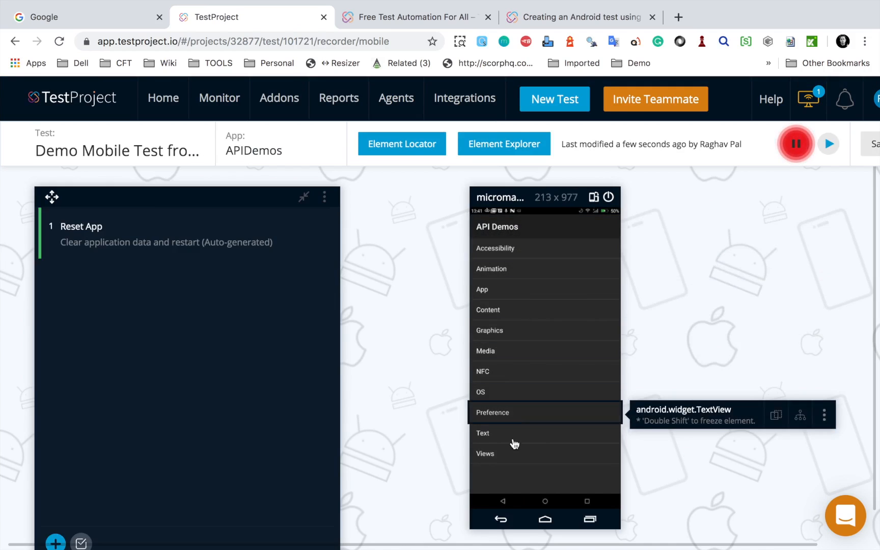
Step: Record opening Animation, choosing its Cloning demo and tapping RUN in the API Demos app
{"action": "left_click", "coordinate": [501, 272]}
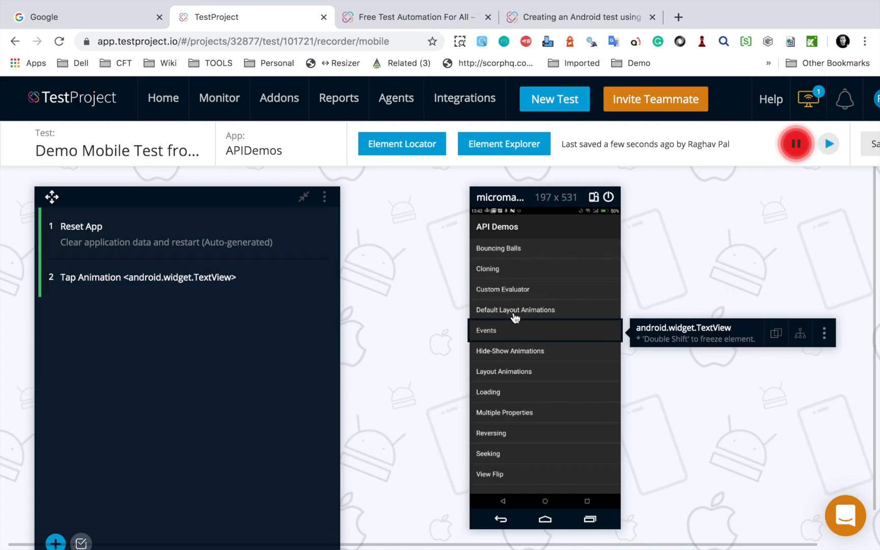
{"action": "left_click", "coordinate": [501, 276]}
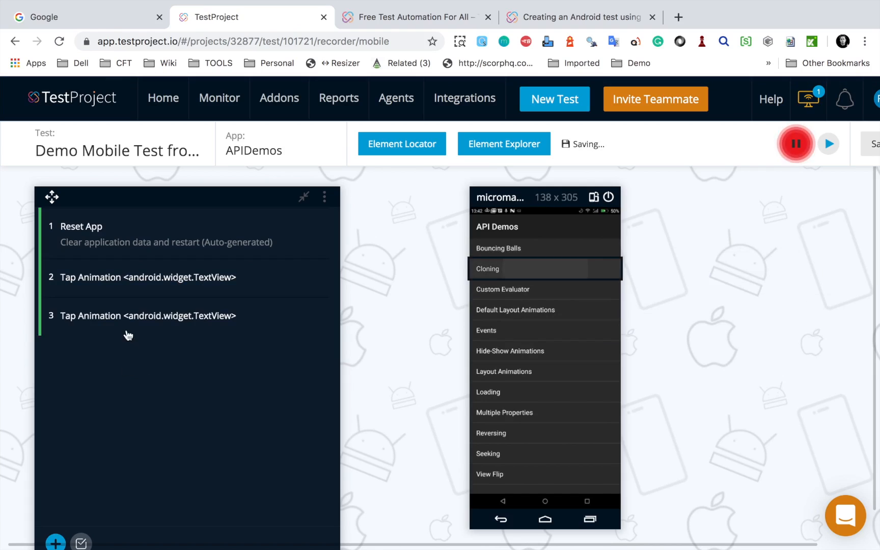
{"action": "left_click", "coordinate": [490, 250]}
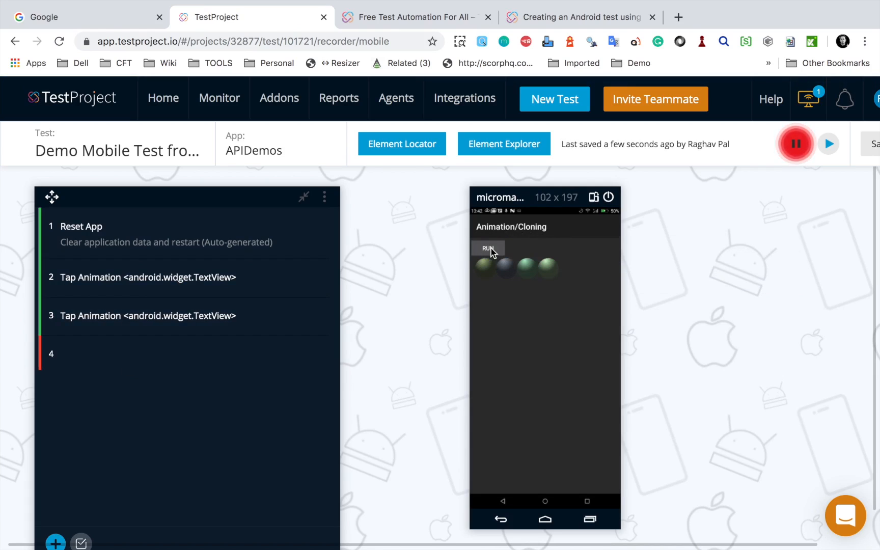
{"action": "left_click", "coordinate": [497, 250]}
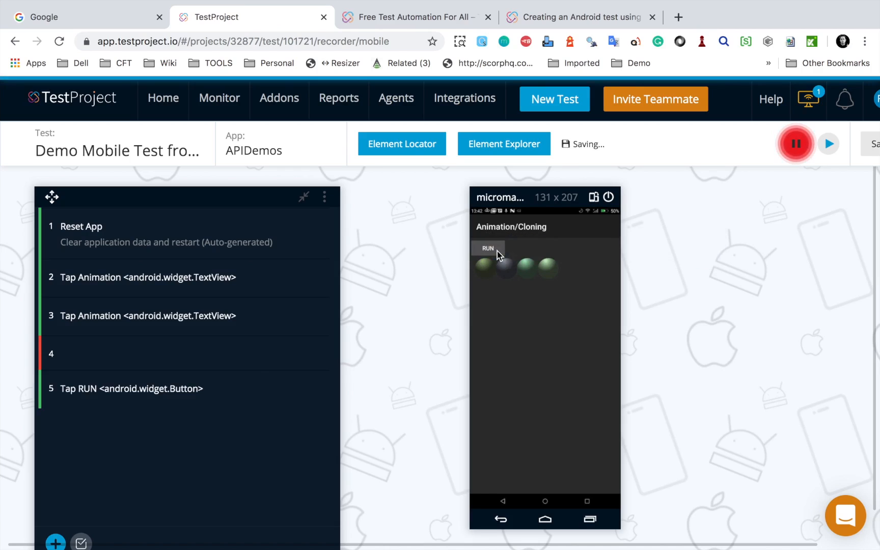
Step: Delete the blank step 4 from the recorded test
{"action": "mouse_move", "coordinate": [77, 357]}
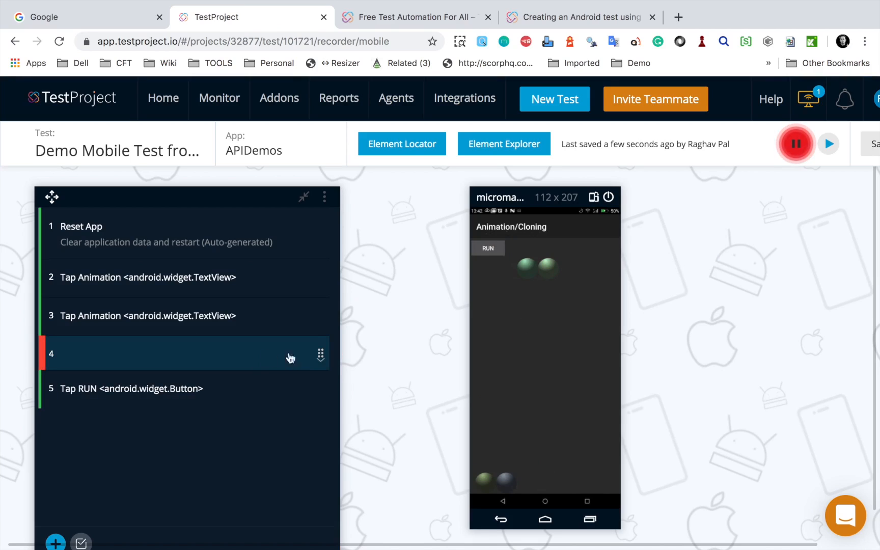
{"action": "left_click", "coordinate": [321, 356]}
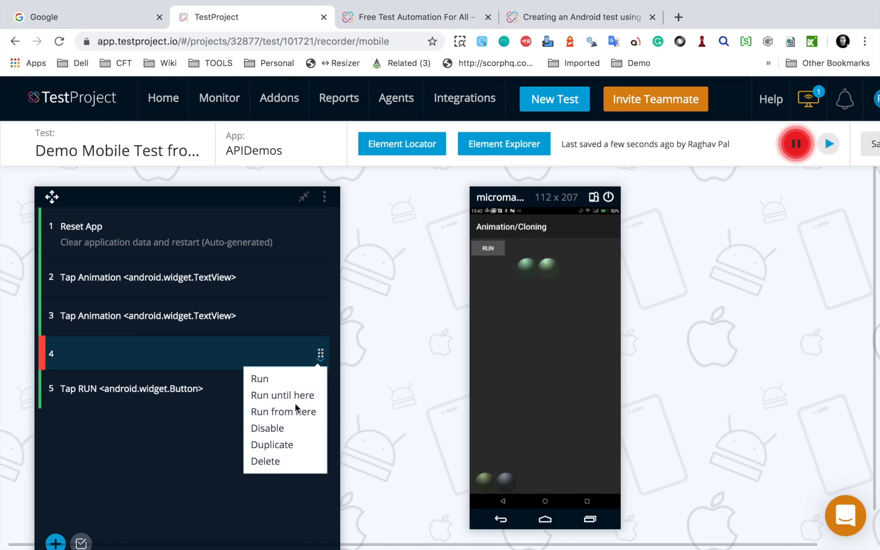
{"action": "left_click", "coordinate": [273, 466]}
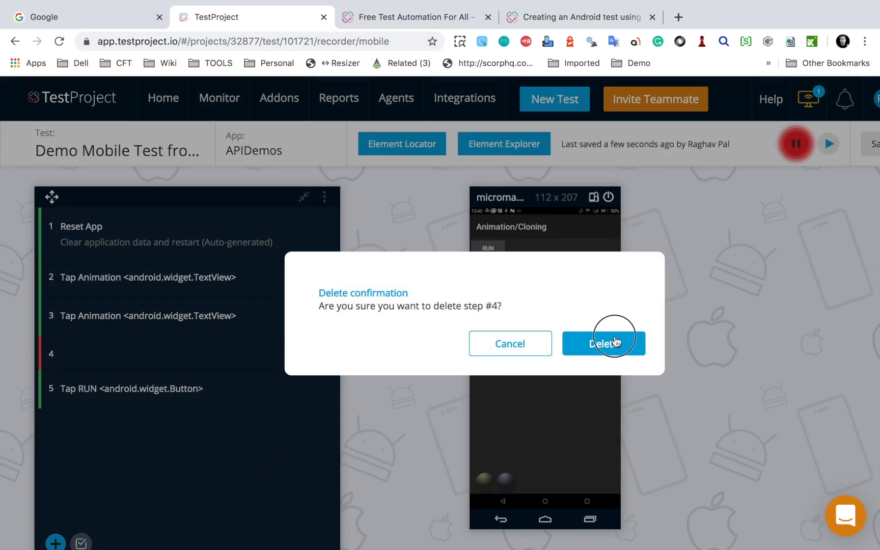
{"action": "left_click", "coordinate": [615, 341]}
Step: Record another tap on RUN and decline recording a coordinate tap on the phone's own back key
{"action": "left_click", "coordinate": [488, 250]}
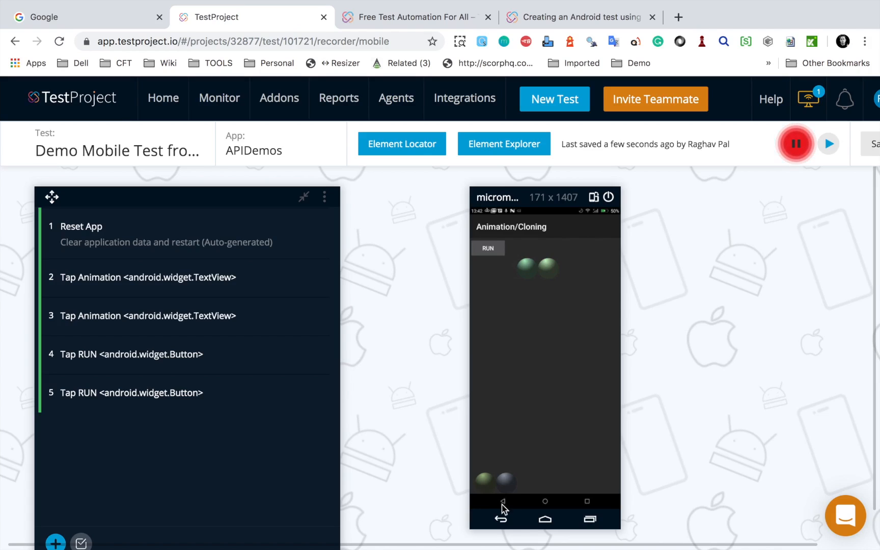
{"action": "left_click_drag", "start_coordinate": [492, 499], "coordinate": [507, 505]}
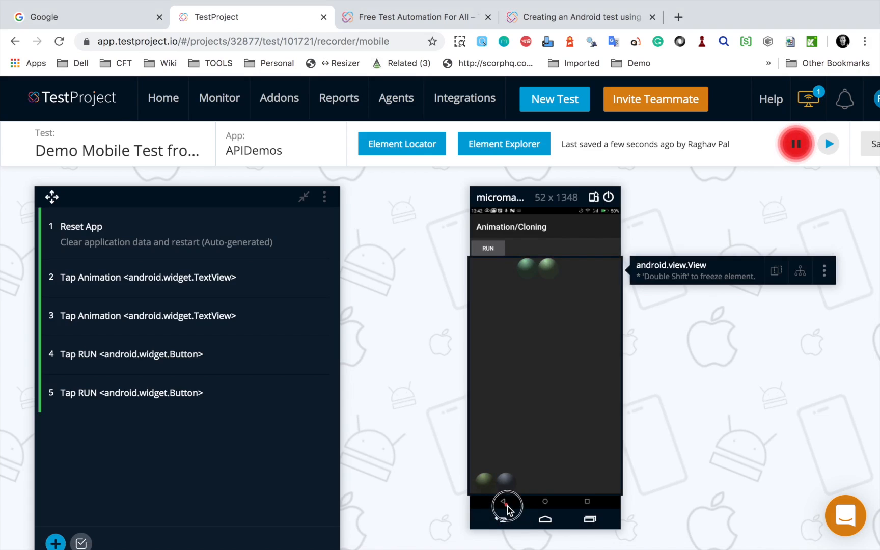
{"action": "left_click", "coordinate": [522, 515]}
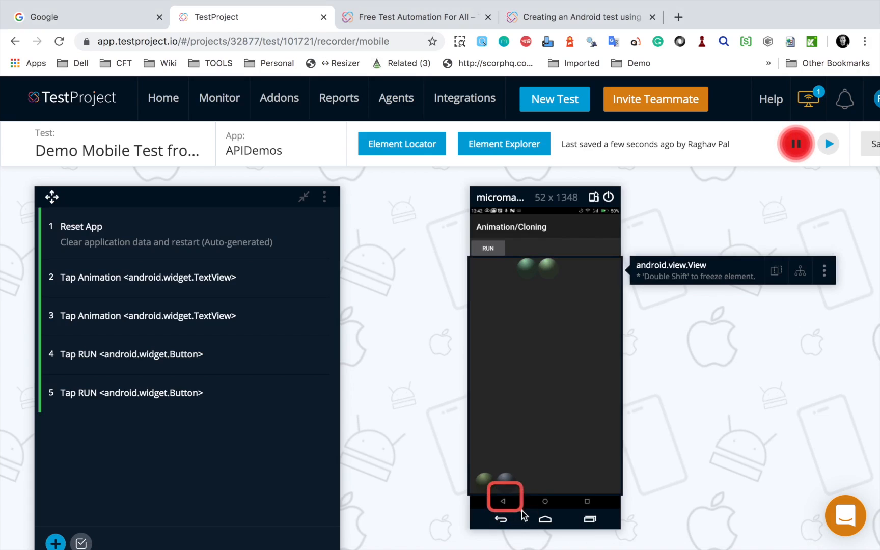
{"action": "left_click", "coordinate": [505, 503]}
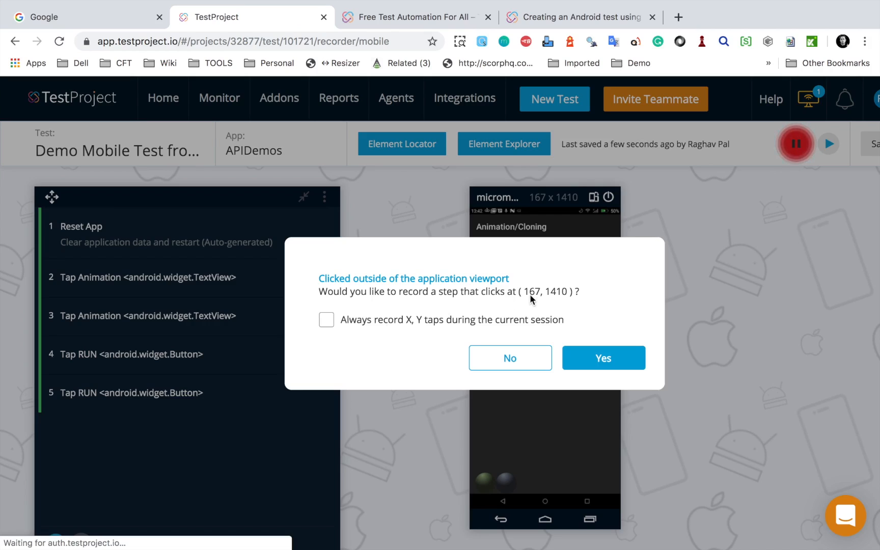
{"action": "left_click", "coordinate": [508, 361]}
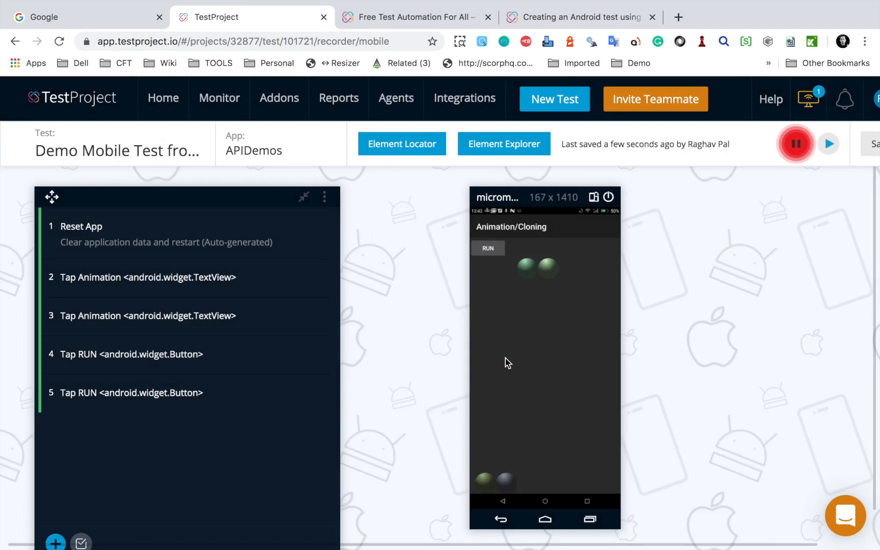
Step: Record three Back key events that leave the Cloning demo and exit to the device's home screen
{"action": "left_click", "coordinate": [501, 521]}
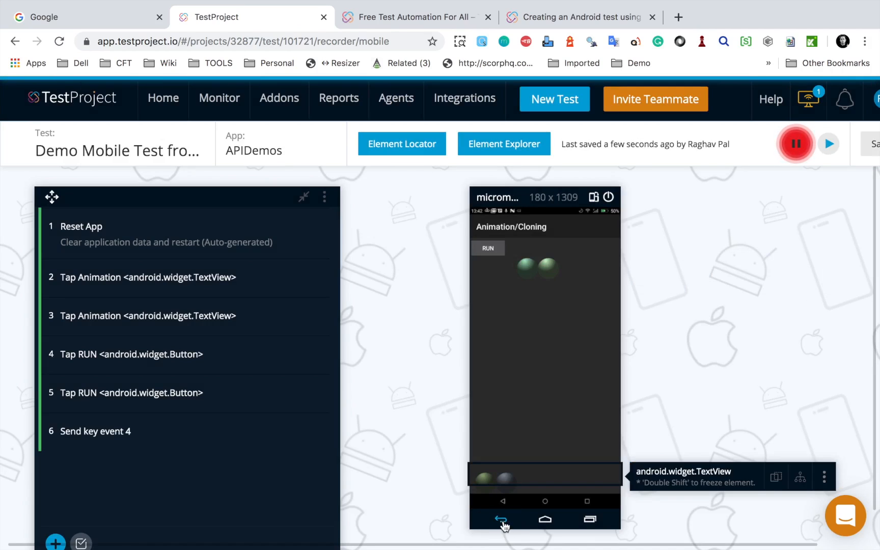
{"action": "left_click", "coordinate": [502, 522]}
{"action": "left_click", "coordinate": [502, 522]}
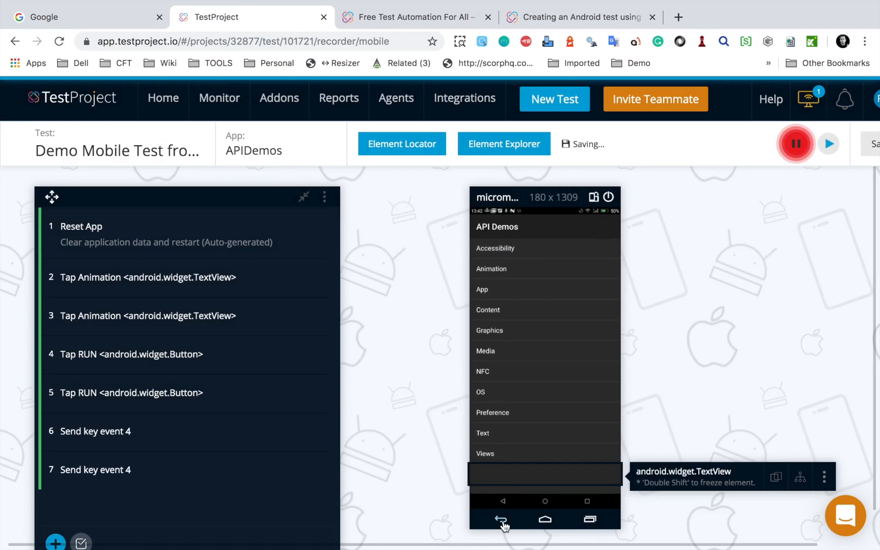
{"action": "left_click", "coordinate": [502, 521]}
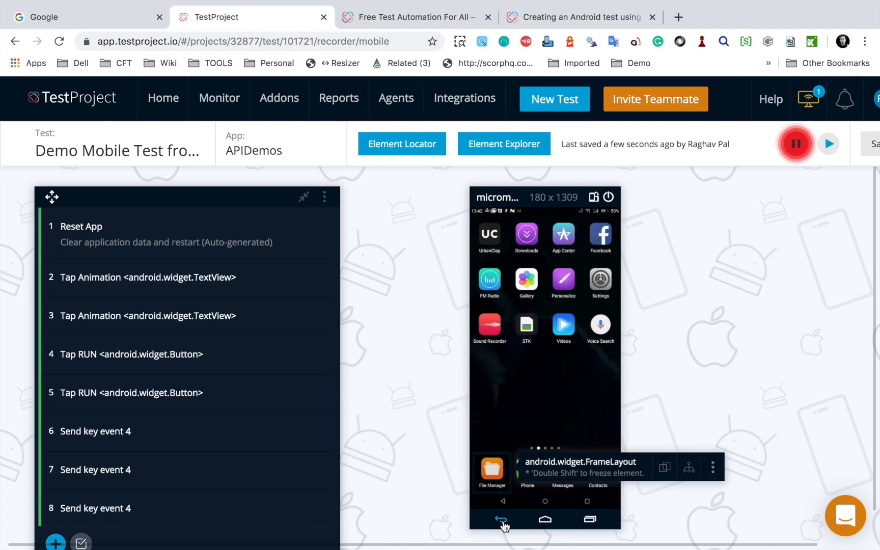
Step: Stop the recording and execute all recorded steps on the device
{"action": "left_click", "coordinate": [796, 153]}
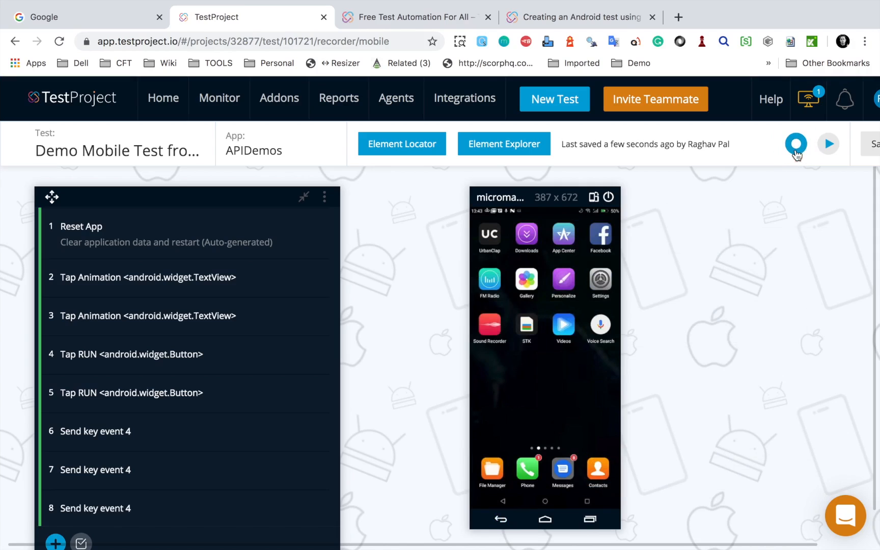
{"action": "left_click", "coordinate": [829, 148]}
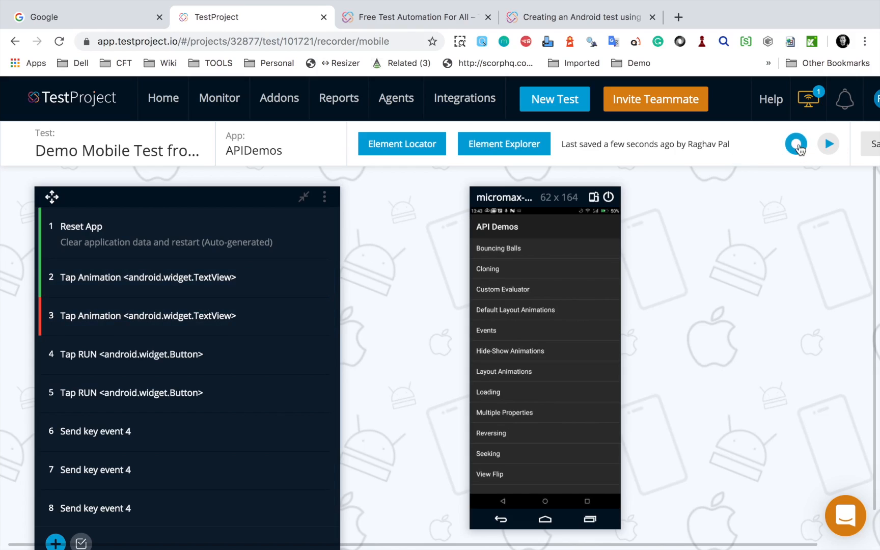
Step: Record an extra tap on Cloning, stop the recording and delete that tap as step 9
{"action": "left_click", "coordinate": [499, 271]}
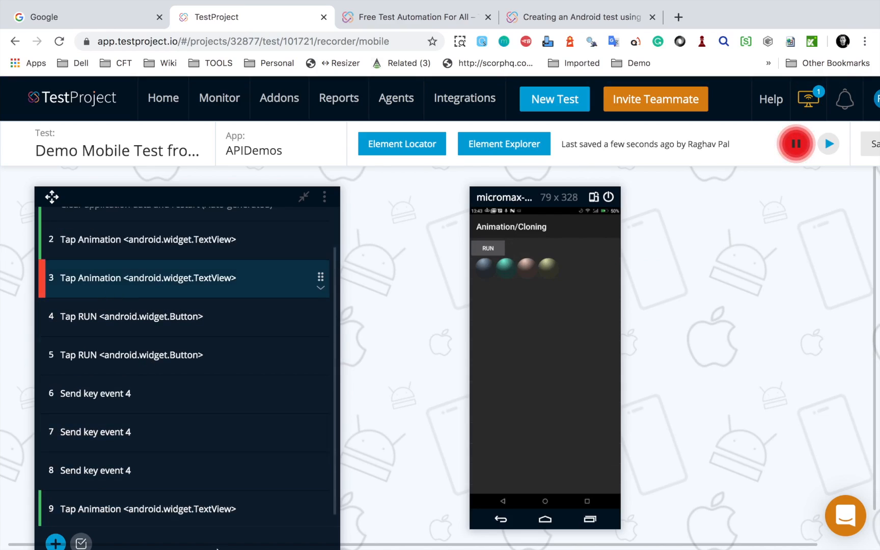
{"action": "left_click", "coordinate": [796, 144]}
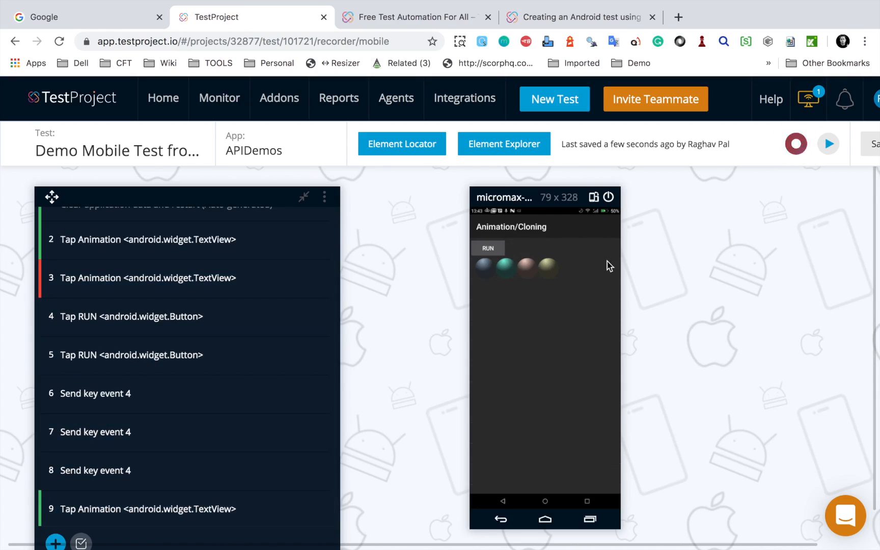
{"action": "left_click", "coordinate": [322, 520]}
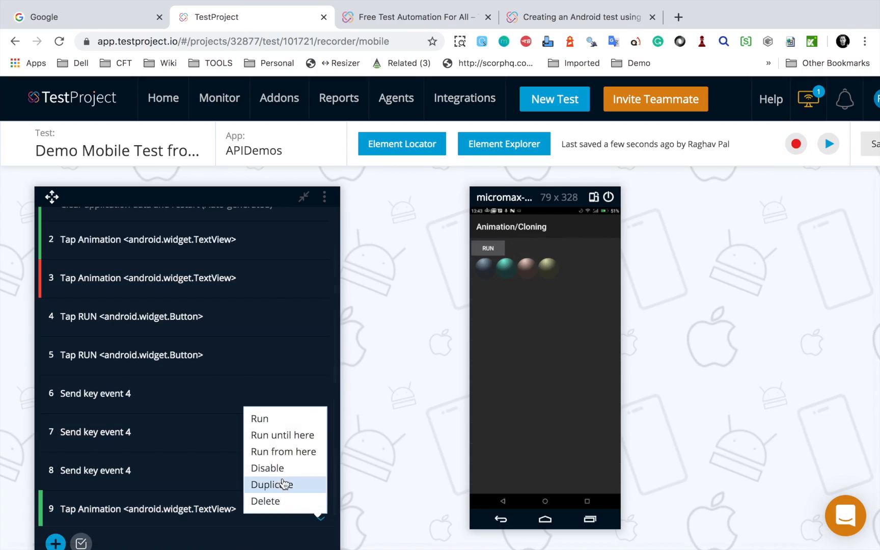
{"action": "left_click", "coordinate": [263, 502]}
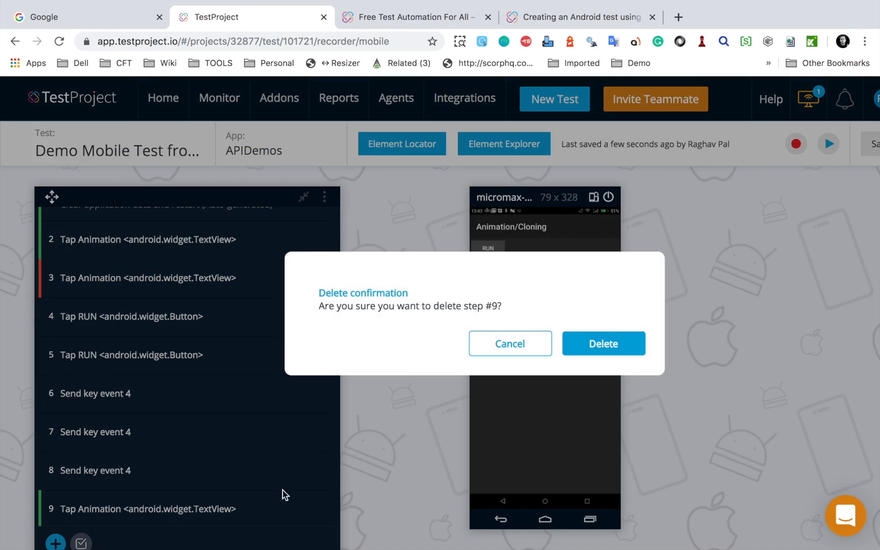
{"action": "left_click", "coordinate": [603, 344]}
Step: Duplicate step 2, the tap on the Animation entry, within the recorded test
{"action": "scroll", "coordinate": [183, 330], "scroll_direction": "up", "scroll_amount": 2}
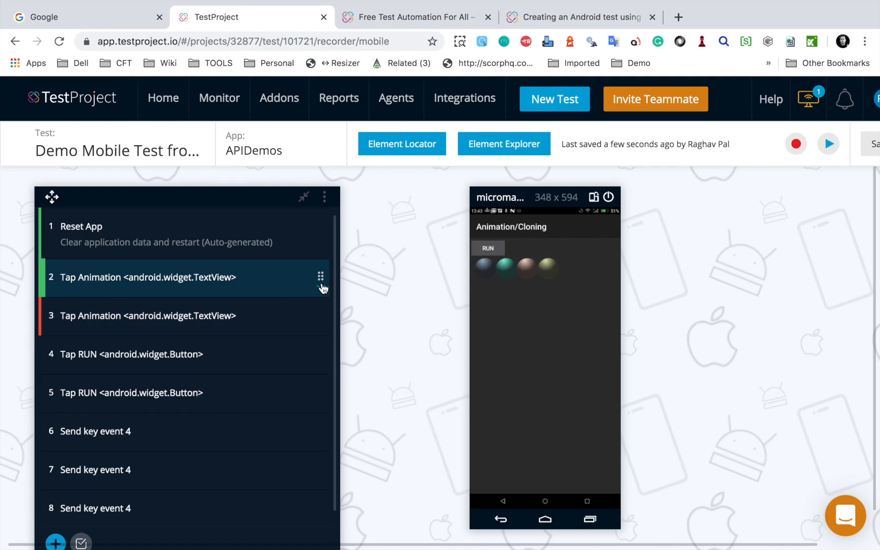
{"action": "left_click", "coordinate": [324, 197]}
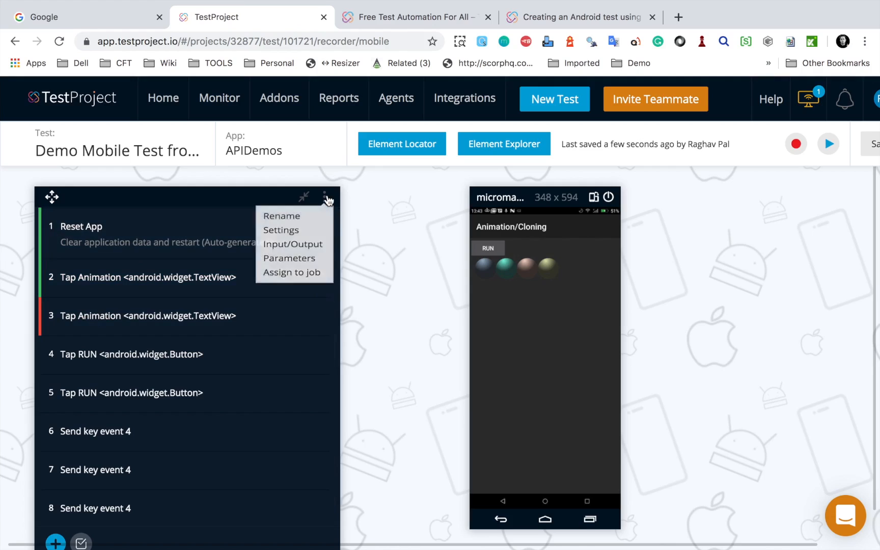
{"action": "left_click", "coordinate": [372, 301]}
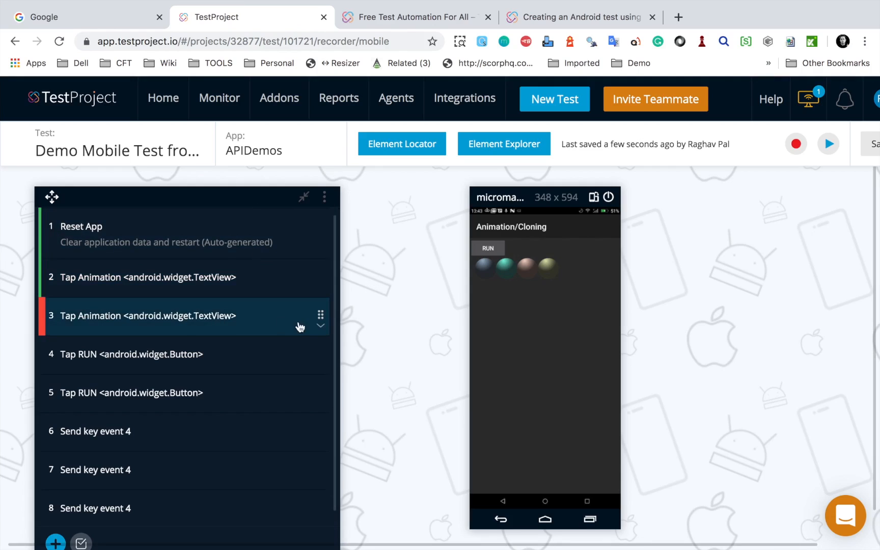
{"action": "left_click", "coordinate": [321, 287]}
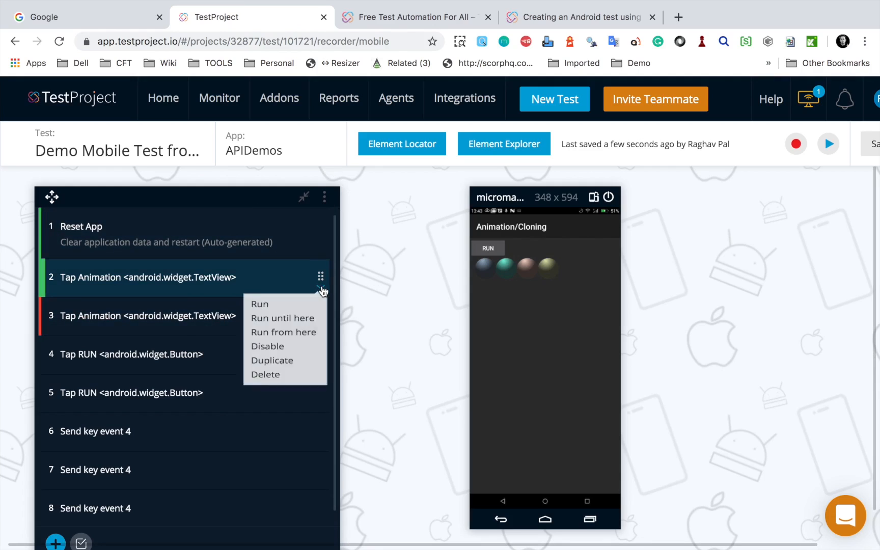
{"action": "left_click", "coordinate": [272, 377]}
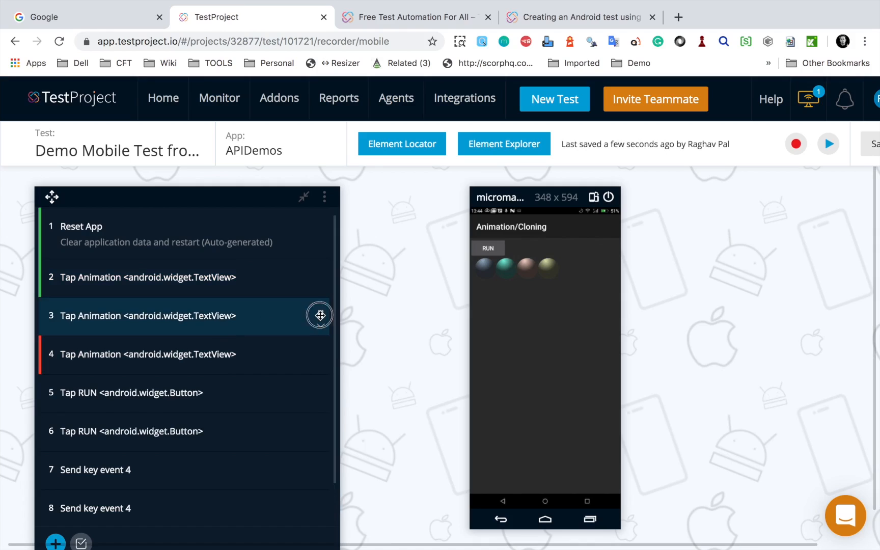
Step: Change the duplicated step 3 to type Action, choose Pause with 2000 milliseconds and save it
{"action": "left_click", "coordinate": [320, 316]}
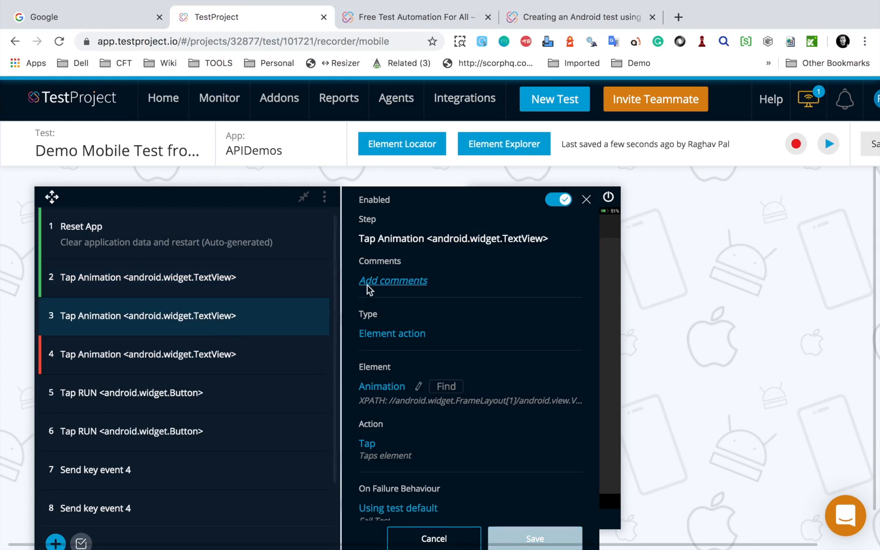
{"action": "left_click", "coordinate": [378, 334]}
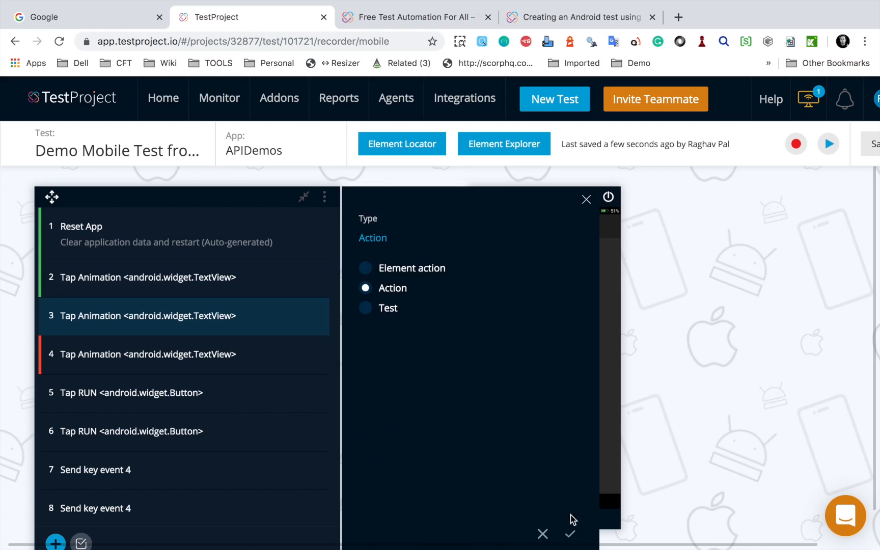
{"action": "left_click", "coordinate": [570, 533]}
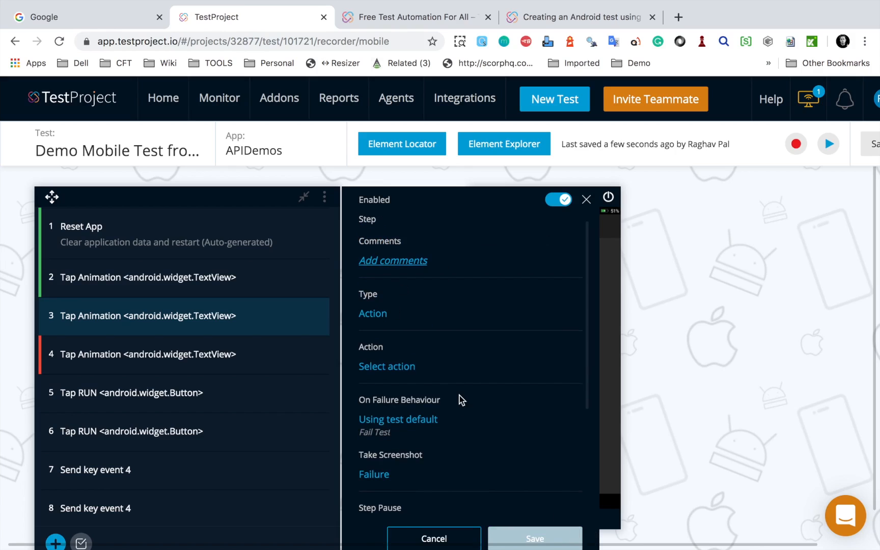
{"action": "left_click", "coordinate": [387, 367]}
{"action": "type", "text": "pause"}
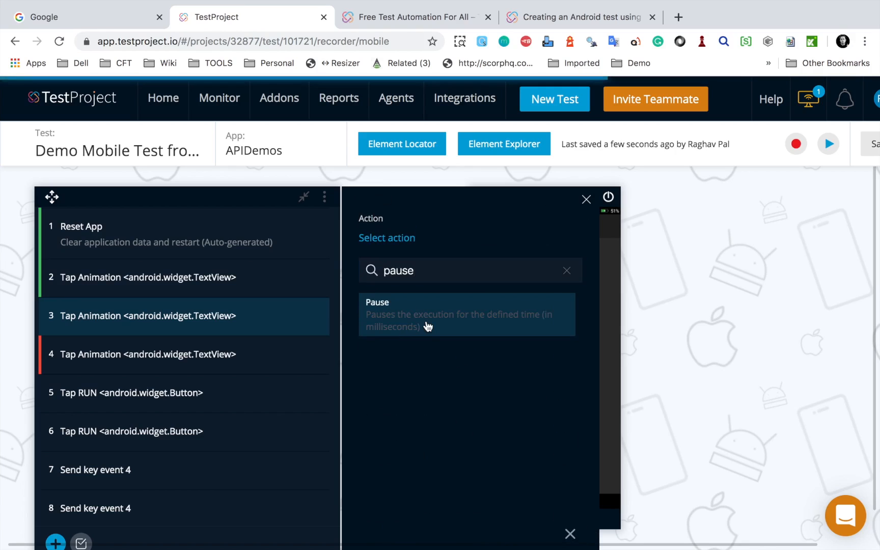
{"action": "left_click", "coordinate": [425, 321]}
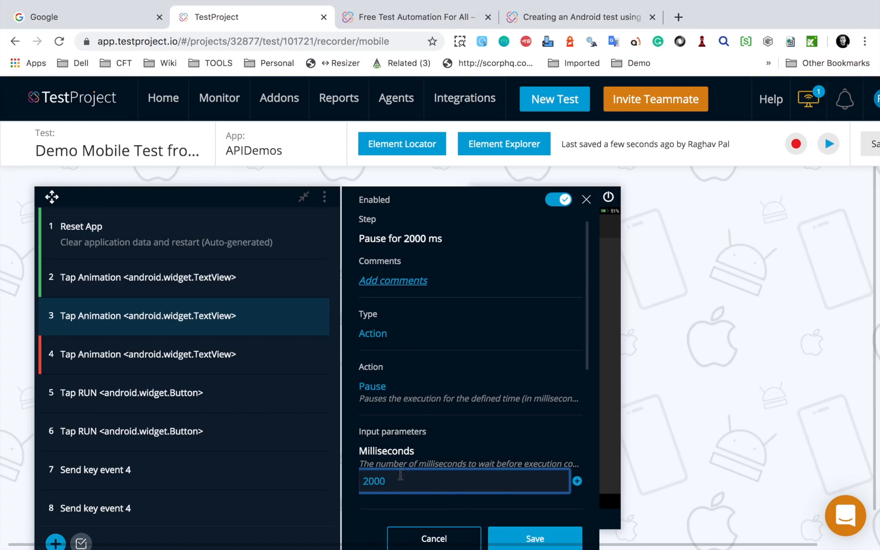
{"action": "left_click", "coordinate": [530, 535]}
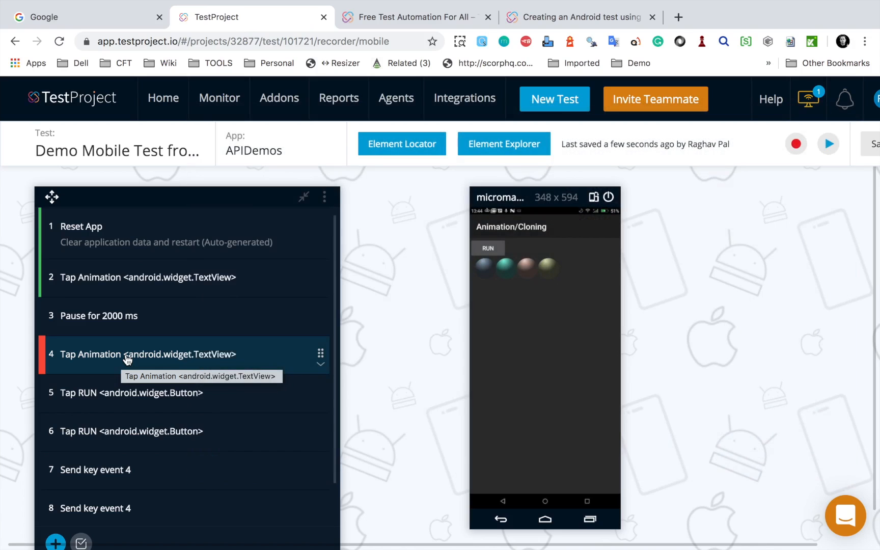
Step: Execute all steps of the edited test and check each step's result in the list
{"action": "left_click", "coordinate": [829, 145]}
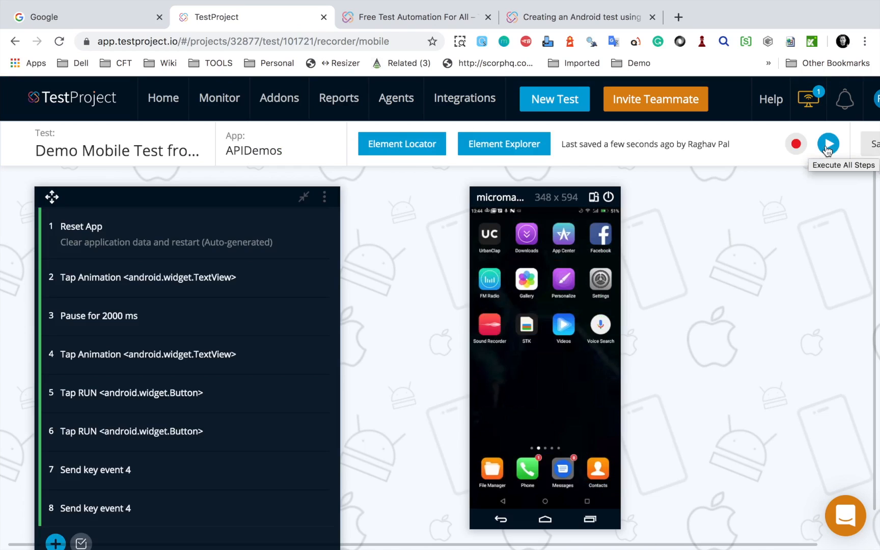
{"action": "scroll", "coordinate": [207, 403], "scroll_direction": "down", "scroll_amount": 1}
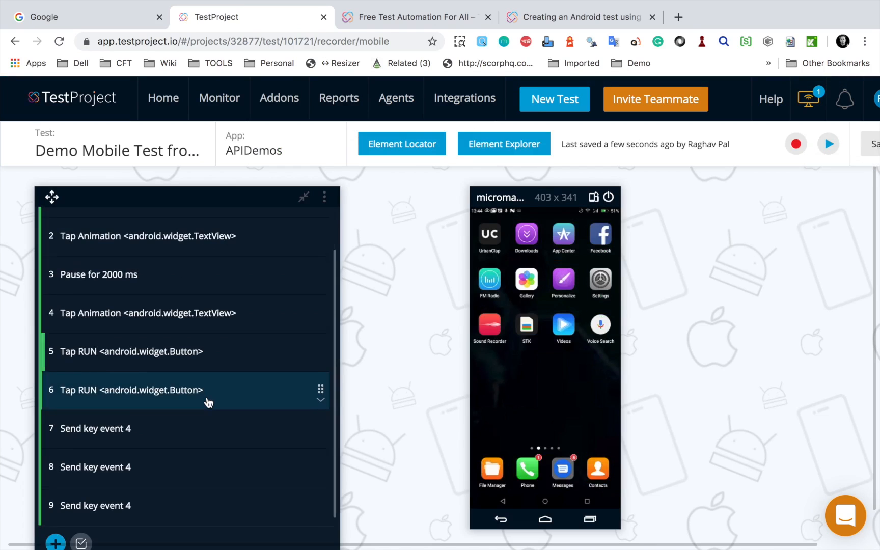
{"action": "scroll", "coordinate": [208, 402], "scroll_direction": "up", "scroll_amount": 1}
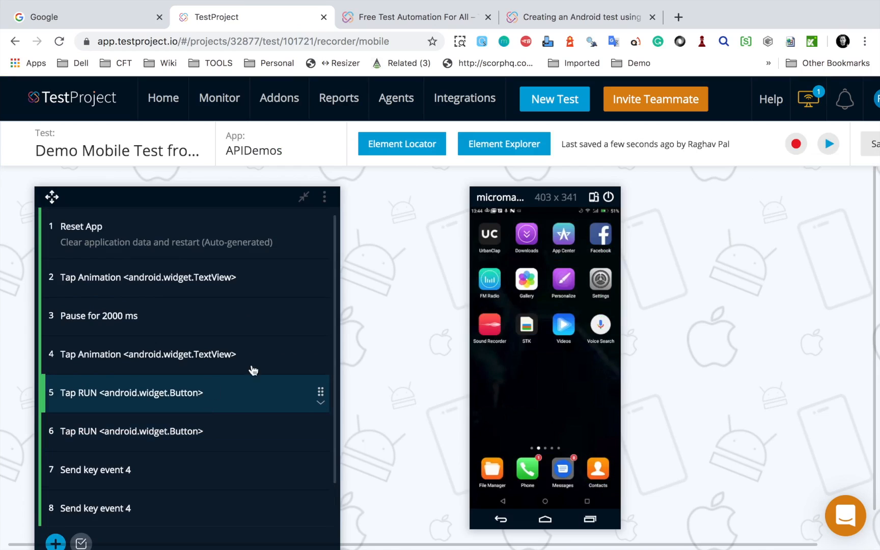
Step: Review the executed steps of the recorded test, save it and exit the recorder
{"action": "scroll", "coordinate": [133, 369], "scroll_direction": "down", "scroll_amount": 1}
{"action": "scroll", "coordinate": [132, 367], "scroll_direction": "up", "scroll_amount": 1}
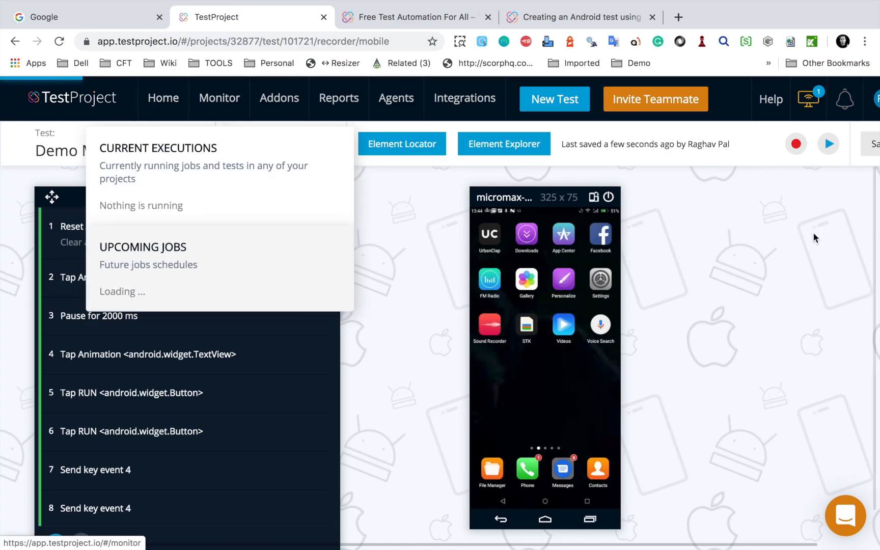
{"action": "left_click_drag", "start_coordinate": [790, 544], "coordinate": [845, 543]}
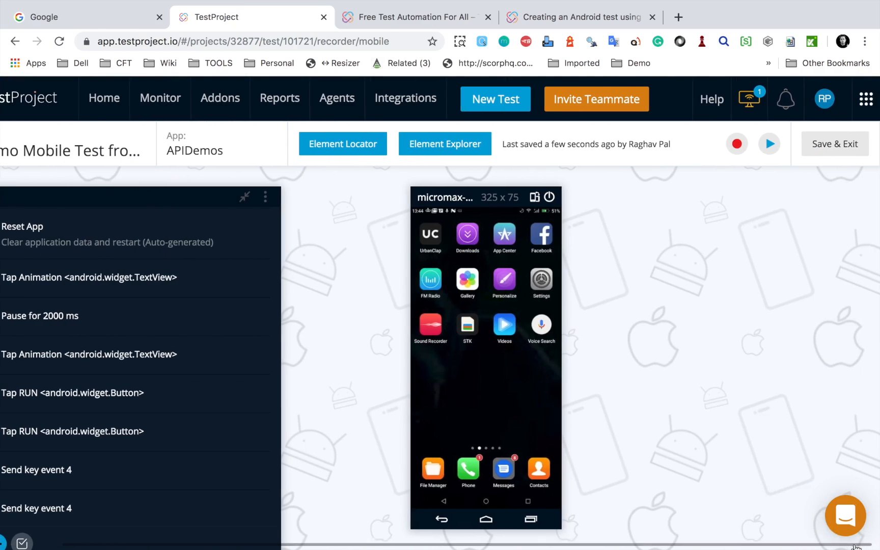
{"action": "left_click", "coordinate": [849, 146]}
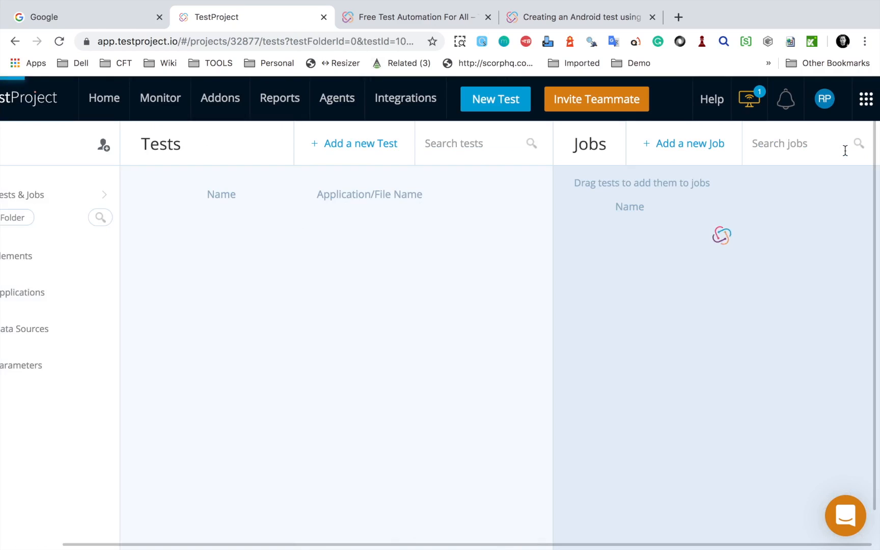
Step: Create a new mobile test named Mobile Test Calendar and choose Android as its platform
{"action": "left_click", "coordinate": [367, 149]}
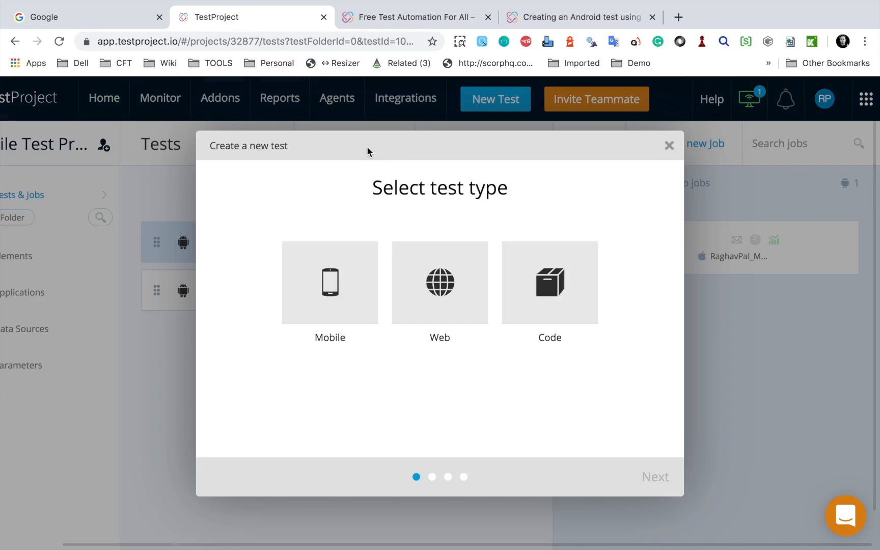
{"action": "left_click", "coordinate": [342, 295]}
{"action": "left_click", "coordinate": [632, 478]}
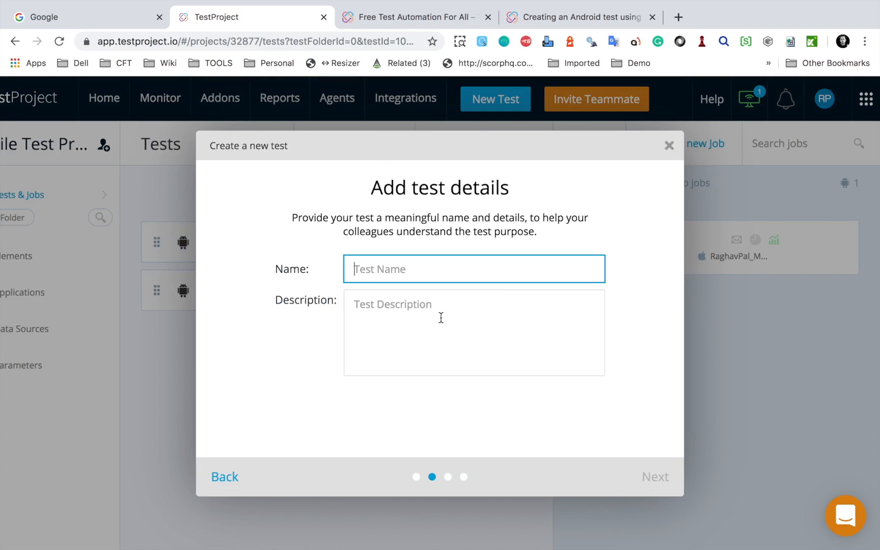
{"action": "type", "text": "Mobile Test Calendar"}
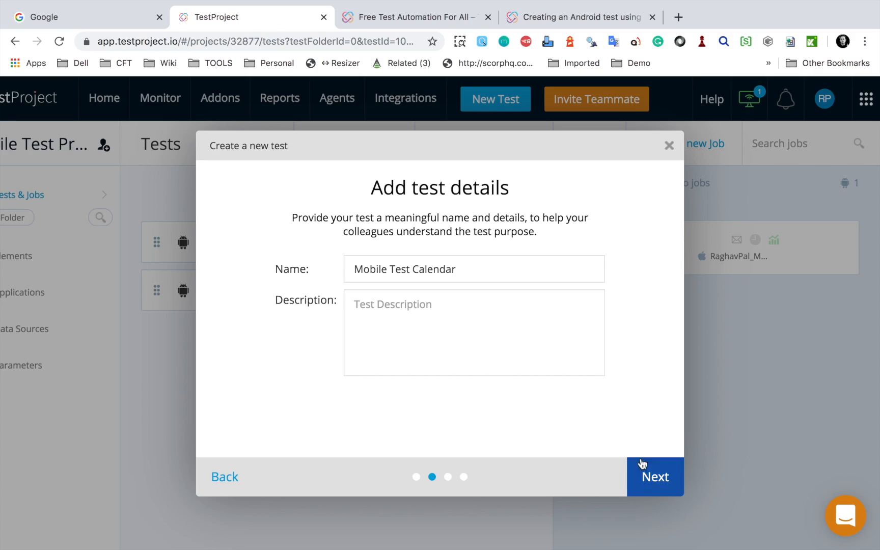
{"action": "left_click", "coordinate": [643, 465]}
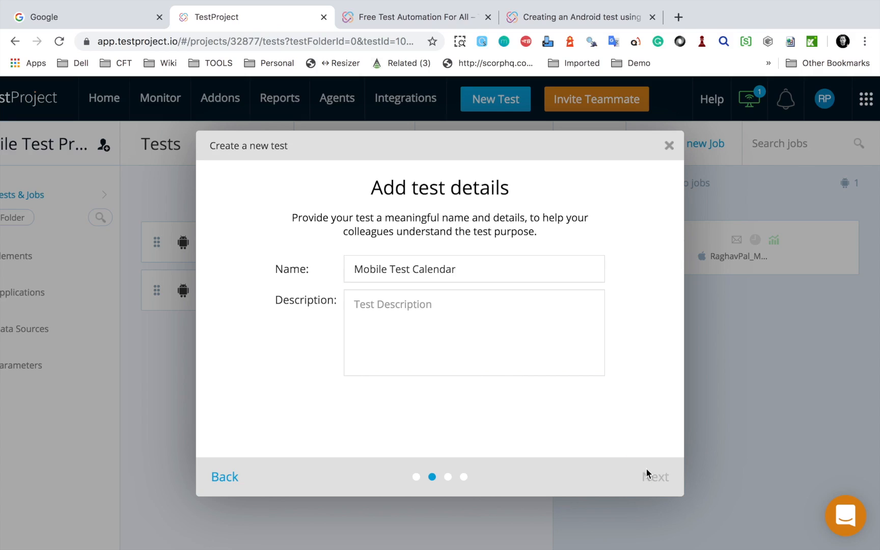
{"action": "left_click", "coordinate": [359, 286]}
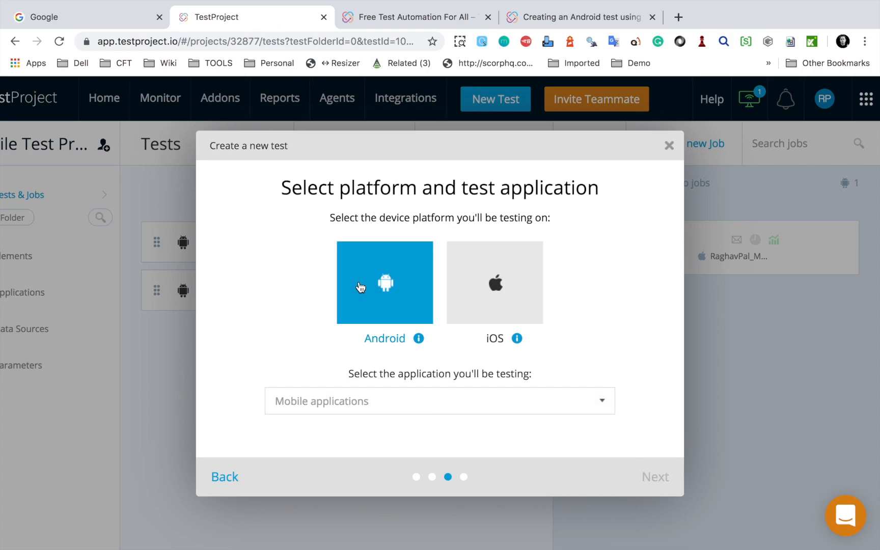
Step: Start adding a new Android application for the test, with its details entered manually
{"action": "left_click", "coordinate": [420, 403]}
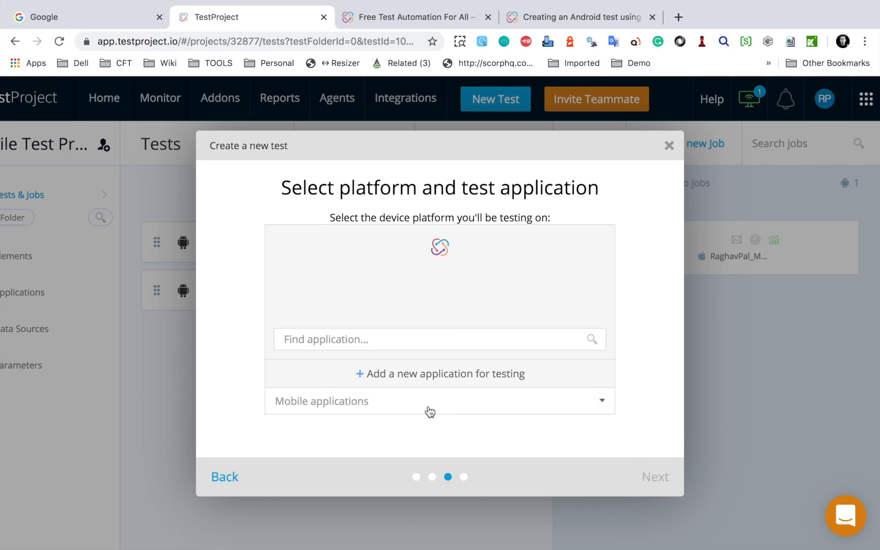
{"action": "left_click", "coordinate": [425, 374]}
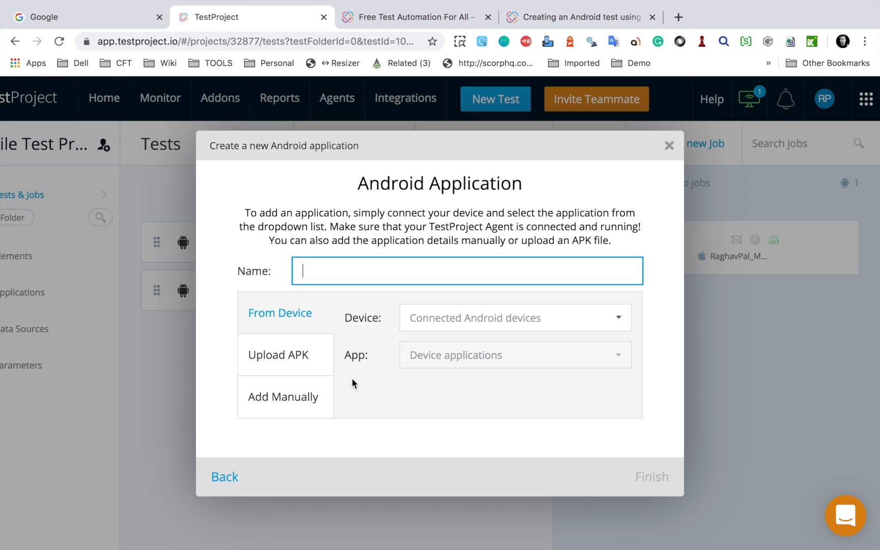
{"action": "left_click", "coordinate": [272, 403]}
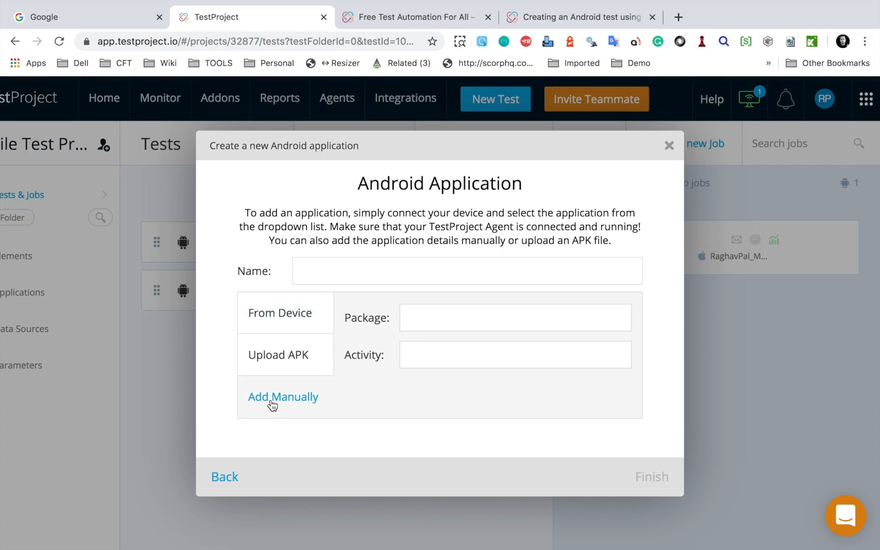
{"action": "mouse_move", "coordinate": [370, 292]}
{"action": "left_mouse_down"}
{"action": "mouse_move", "coordinate": [608, 387]}
{"action": "mouse_move", "coordinate": [648, 390]}
{"action": "left_mouse_up"}
{"action": "key", "text": "Escape"}
Step: Switch to Vysor and open the details of the com.android.calendar app in Apk Info on the mirrored phone
{"action": "key", "text": "ctrl+Right"}
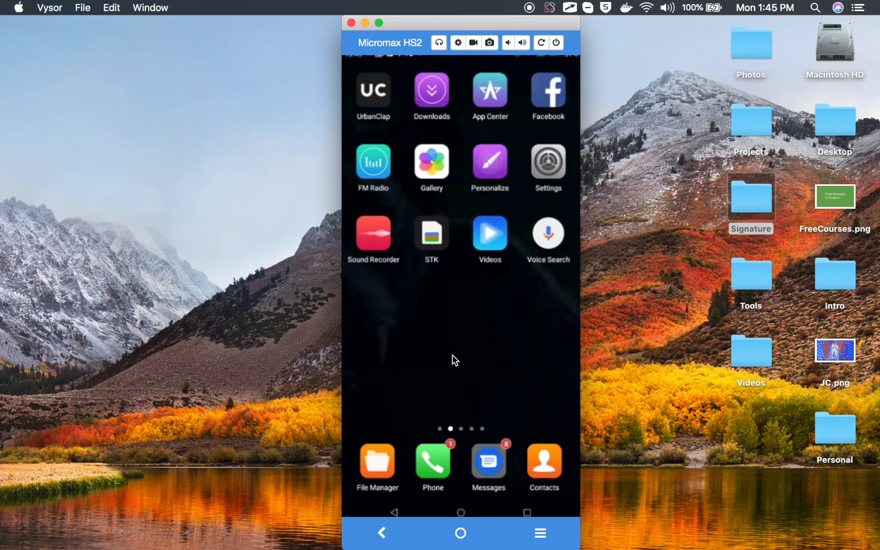
{"action": "scroll", "coordinate": [453, 356], "scroll_direction": "left", "scroll_amount": 3}
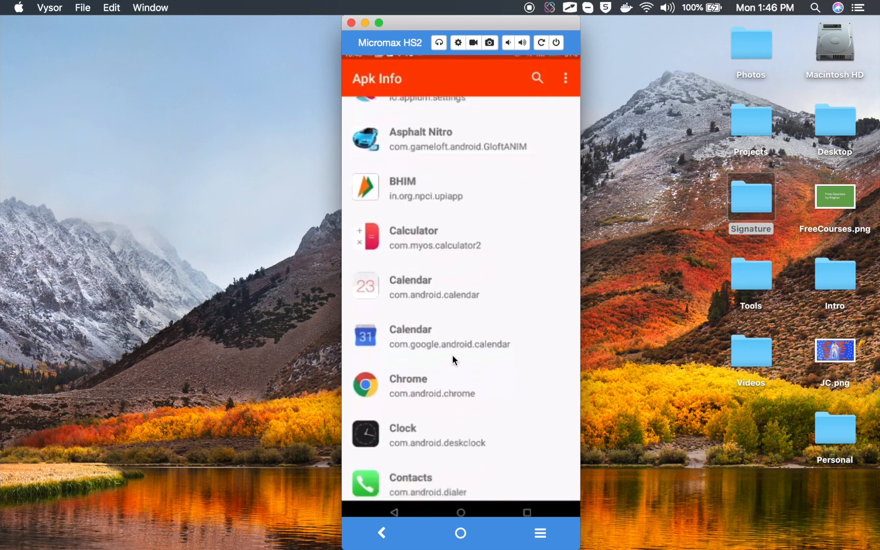
{"action": "key", "text": "super+Tab"}
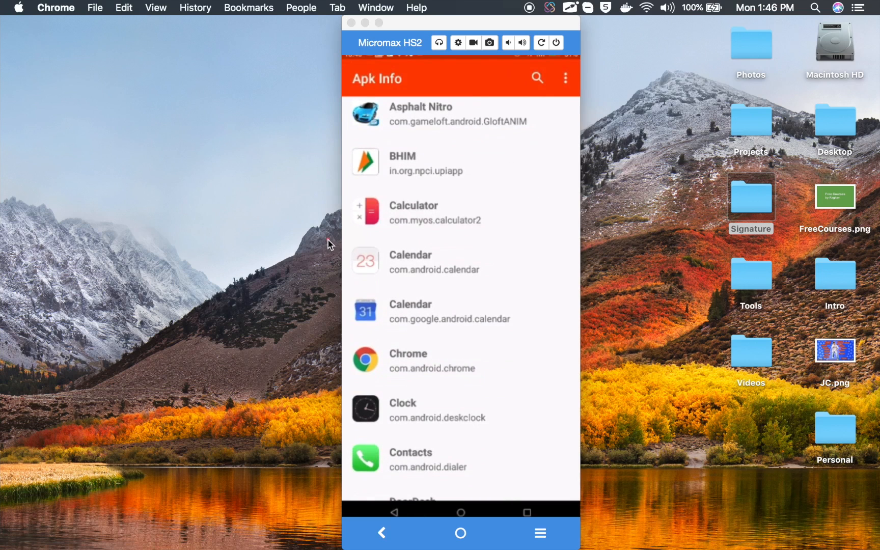
{"action": "left_click", "coordinate": [422, 263]}
{"action": "left_click", "coordinate": [421, 262]}
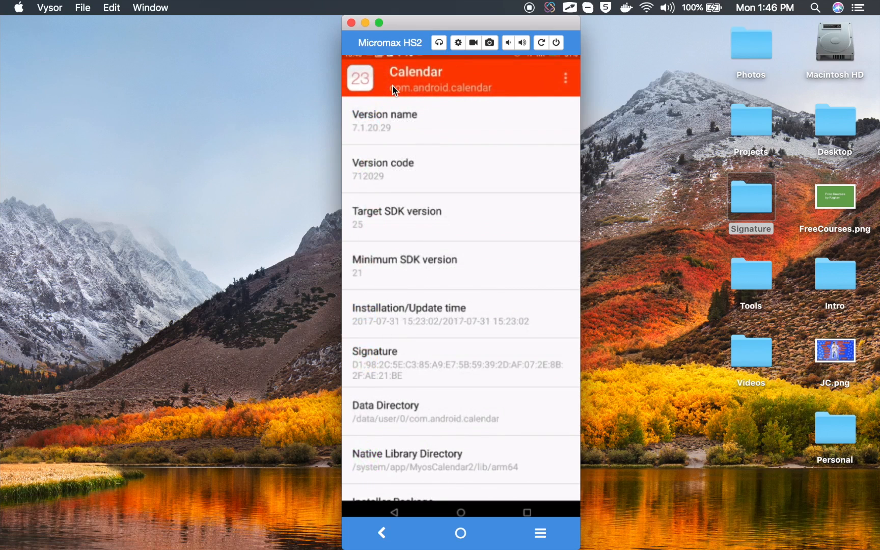
Step: Take the package name from Apk Info and, back in Chrome, set the application's package to com.android.calendar
{"action": "left_click_drag", "start_coordinate": [387, 84], "coordinate": [506, 103]}
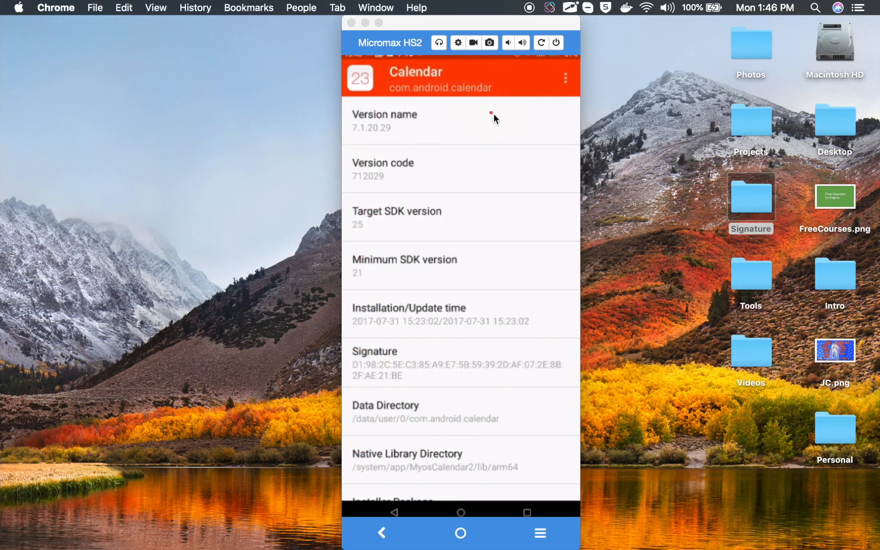
{"action": "left_click_drag", "start_coordinate": [508, 108], "coordinate": [385, 83]}
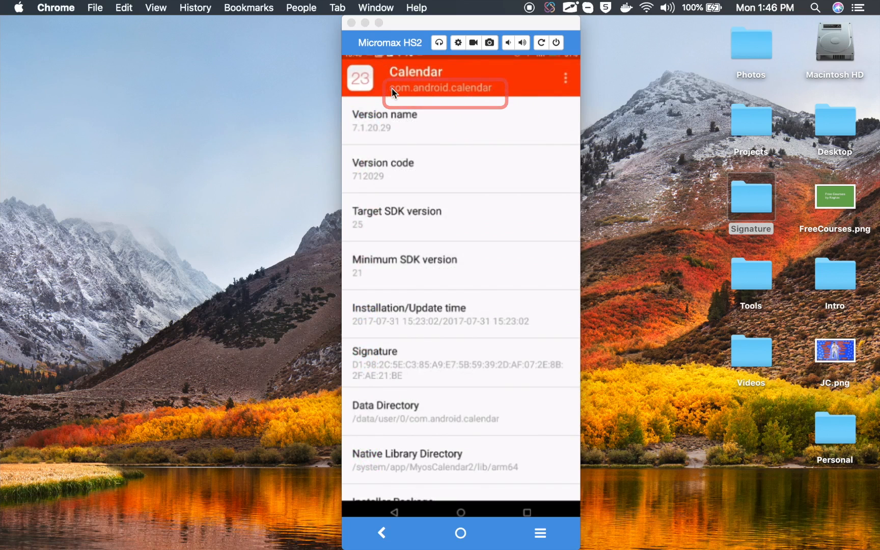
{"action": "left_click_drag", "start_coordinate": [382, 104], "coordinate": [511, 104]}
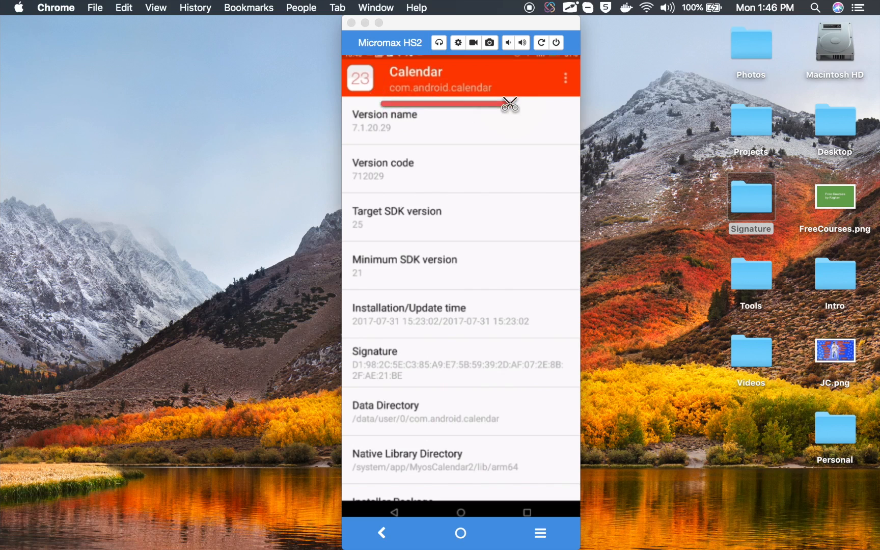
{"action": "key", "text": "ctrl+Left"}
{"action": "left_click", "coordinate": [433, 320]}
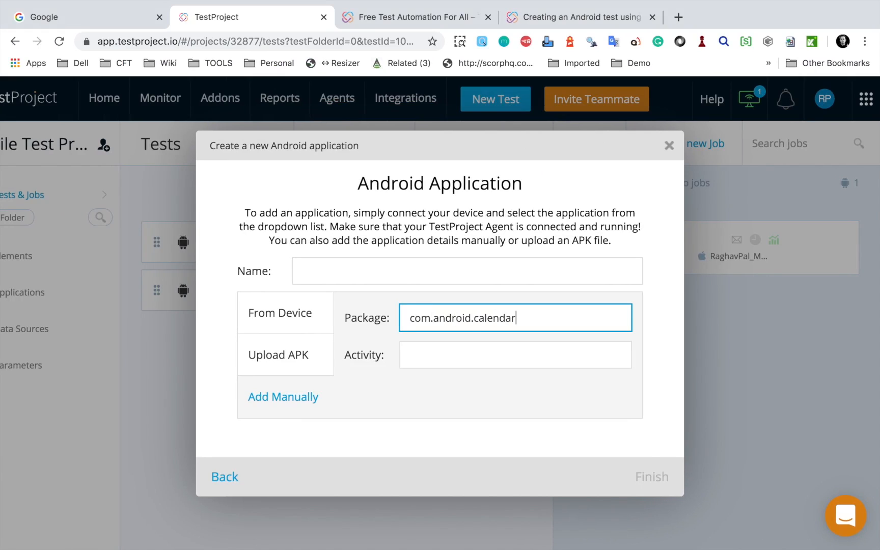
Step: Switch to Vysor and examine the Calendar app's activities in Apk Info to find its main activity
{"action": "key", "text": "ctrl+Right"}
{"action": "scroll", "coordinate": [433, 259], "scroll_direction": "down", "scroll_amount": 5}
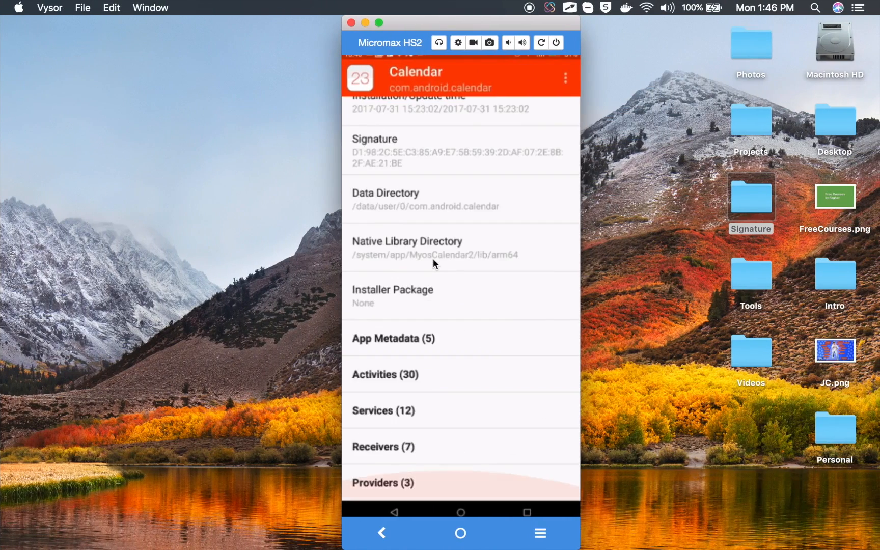
{"action": "key", "text": "super+Tab"}
{"action": "left_click_drag", "start_coordinate": [319, 361], "coordinate": [486, 386]}
{"action": "key", "text": "Escape"}
{"action": "left_click", "coordinate": [394, 372]}
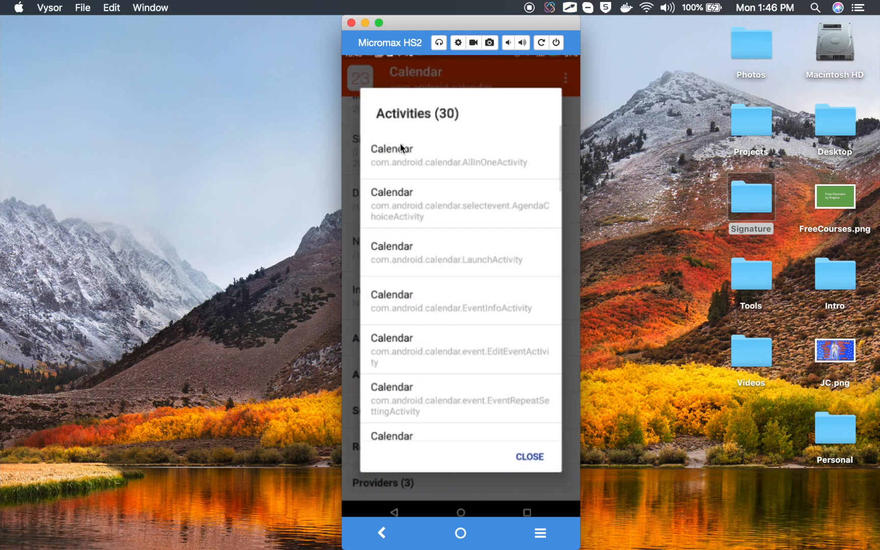
{"action": "scroll", "coordinate": [418, 408], "scroll_direction": "down", "scroll_amount": 5}
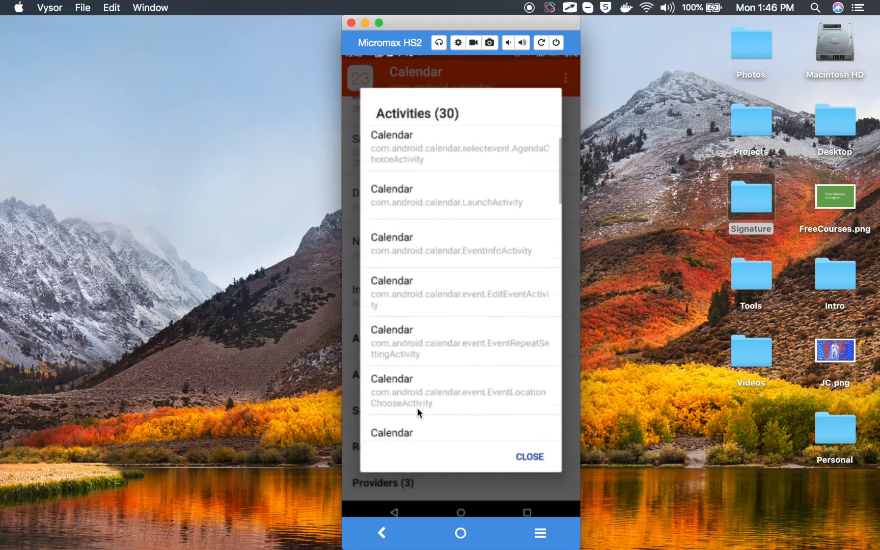
{"action": "scroll", "coordinate": [417, 408], "scroll_direction": "up", "scroll_amount": 8}
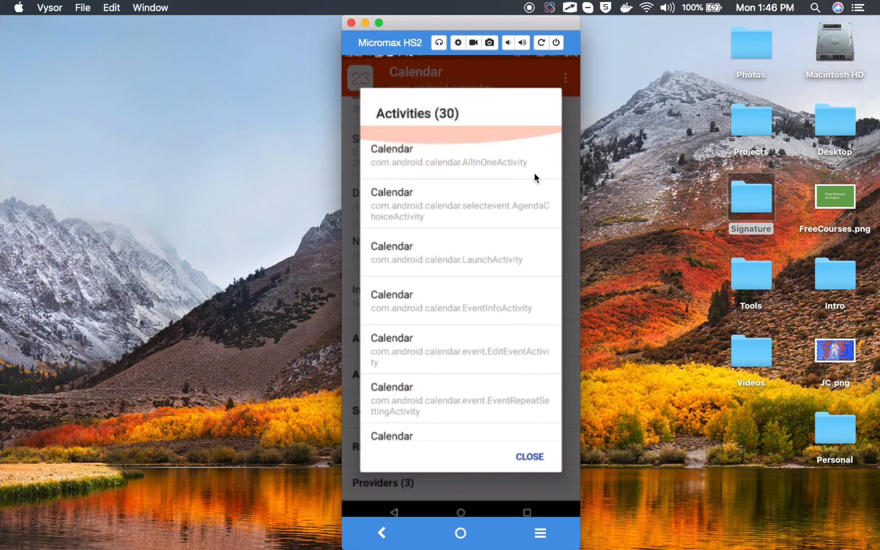
{"action": "scroll", "coordinate": [481, 153], "scroll_direction": "down", "scroll_amount": 2}
{"action": "left_click_drag", "start_coordinate": [407, 163], "coordinate": [412, 161]}
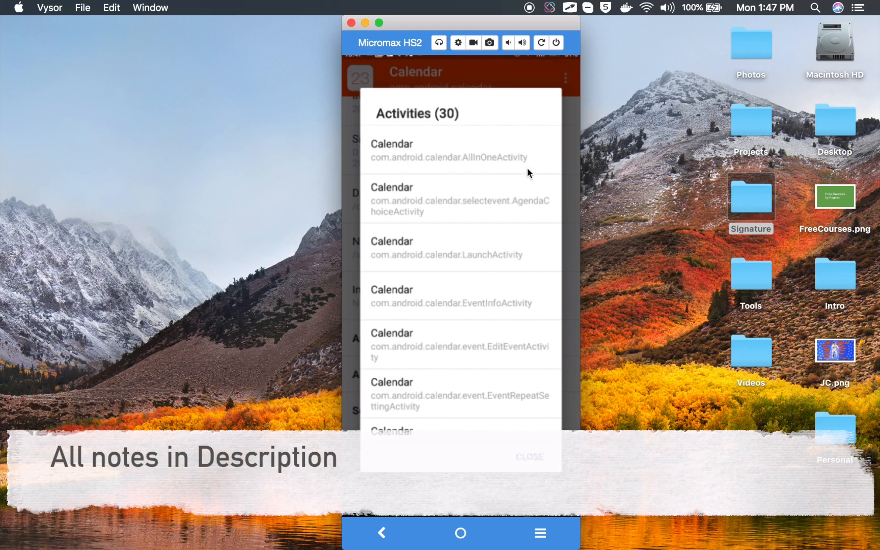
{"action": "left_click_drag", "start_coordinate": [534, 165], "coordinate": [448, 171]}
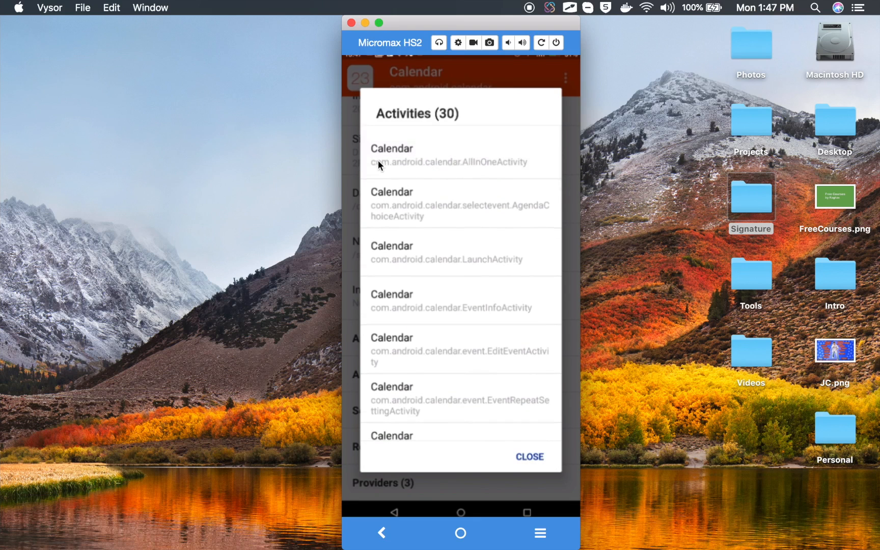
{"action": "key", "text": "ctrl+Tab"}
{"action": "left_click_drag", "start_coordinate": [360, 149], "coordinate": [538, 173]}
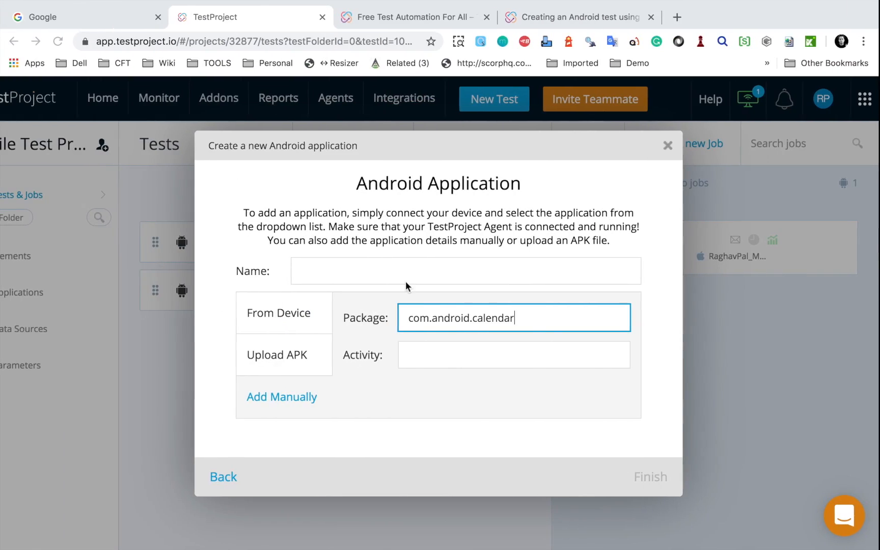
Step: Back in Chrome, set the application's activity to com.android.calendar.AllInOneActivity, checking the name against Apk Info
{"action": "left_click_drag", "start_coordinate": [519, 319], "coordinate": [376, 321]}
{"action": "key", "text": "ctrl+c"}
{"action": "left_click_drag", "start_coordinate": [440, 361], "coordinate": [398, 357]}
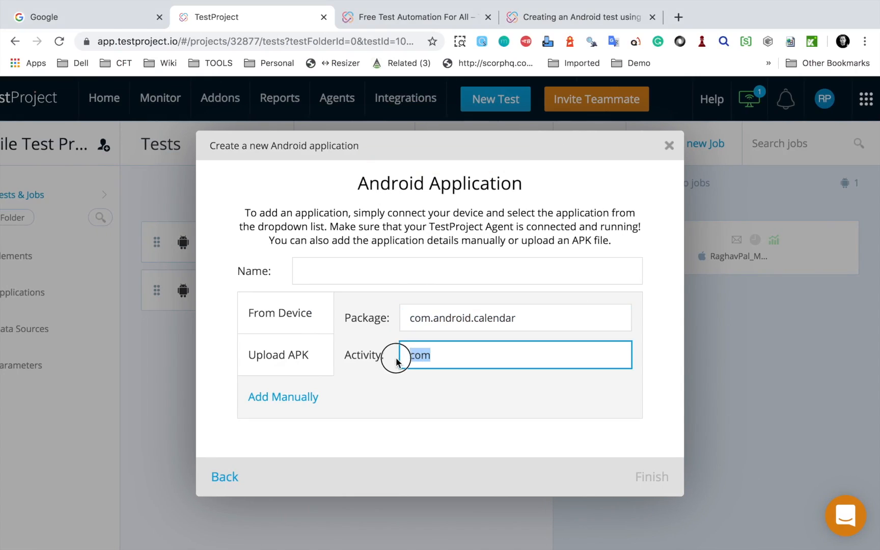
{"action": "key", "text": "ctrl+v"}
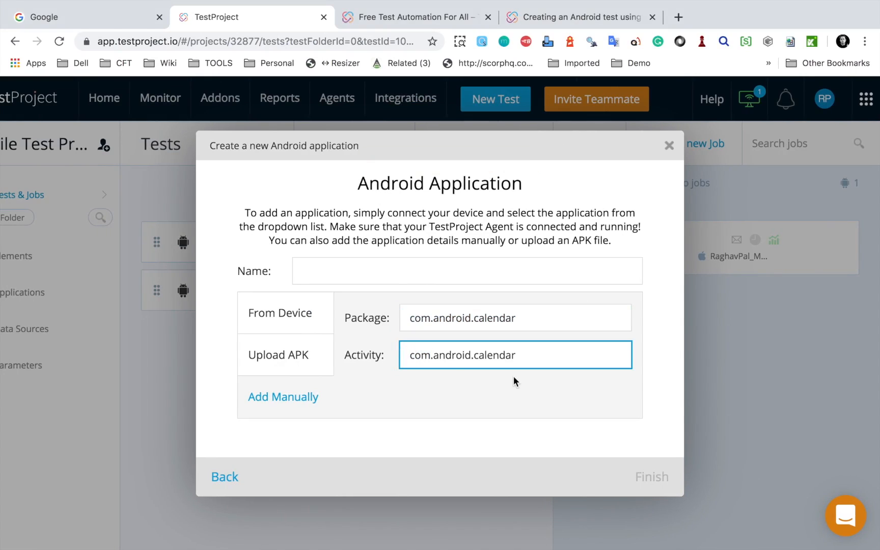
{"action": "key", "text": "ctrl+Right"}
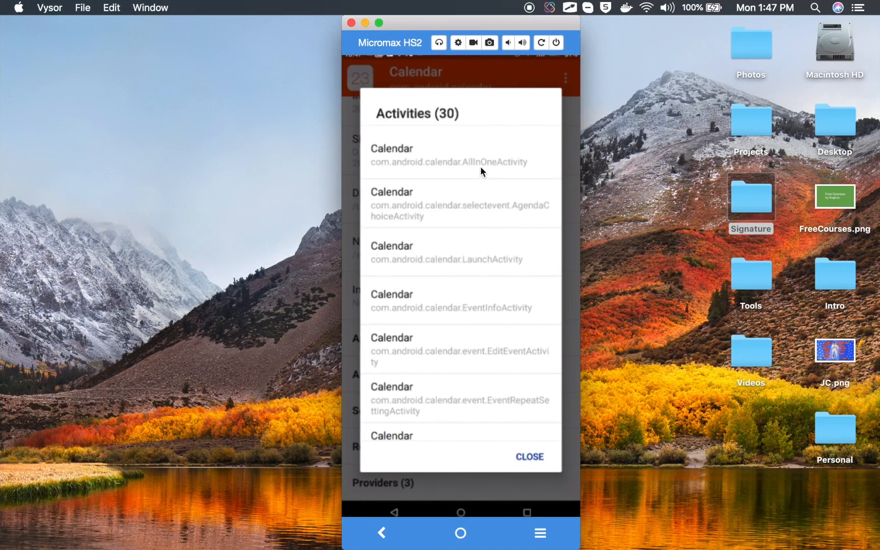
{"action": "key", "text": "ctrl+Left"}
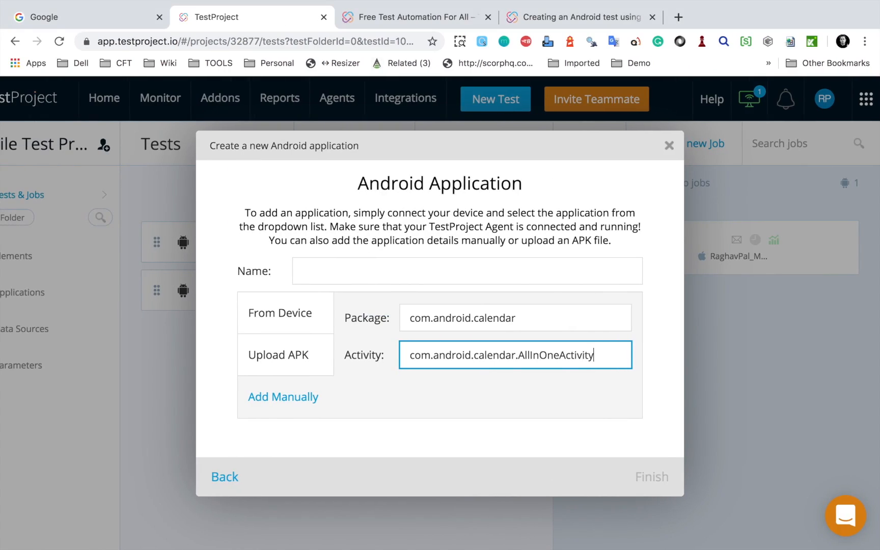
Step: Name the application Calendar, finish adding it and continue the test setup with it
{"action": "left_click", "coordinate": [367, 267]}
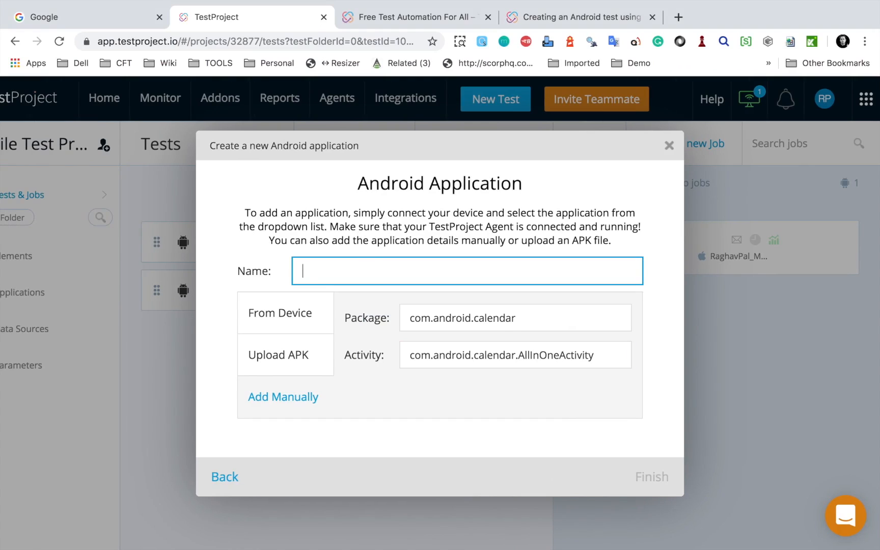
{"action": "type", "text": "Calendar"}
{"action": "left_click", "coordinate": [660, 469]}
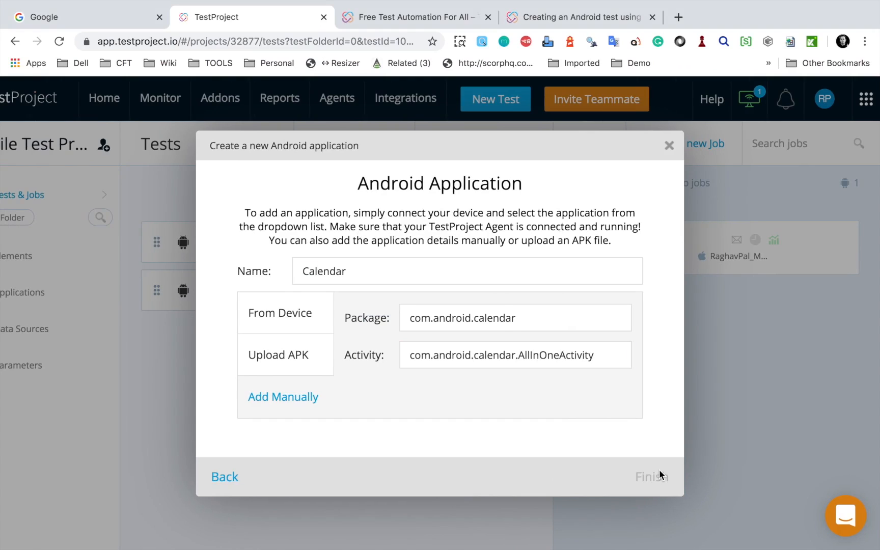
{"action": "left_click", "coordinate": [654, 489]}
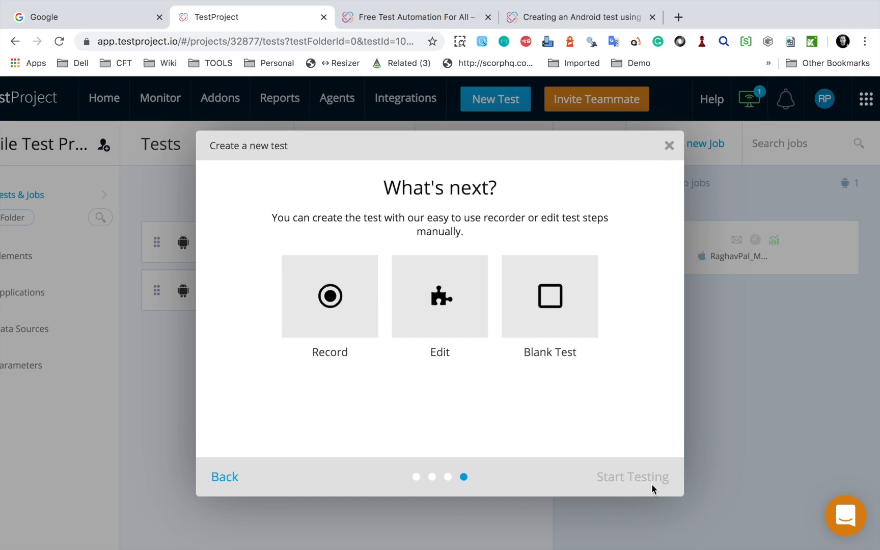
Step: Start the new test with the Record option and agree to reset the Calendar app to its pristine condition
{"action": "left_click", "coordinate": [334, 325]}
{"action": "left_click", "coordinate": [605, 478]}
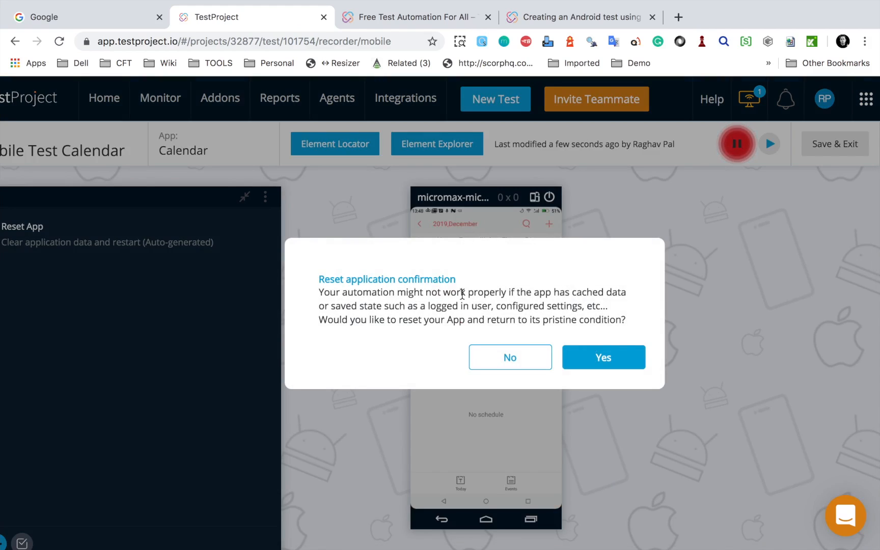
{"action": "left_click", "coordinate": [609, 357]}
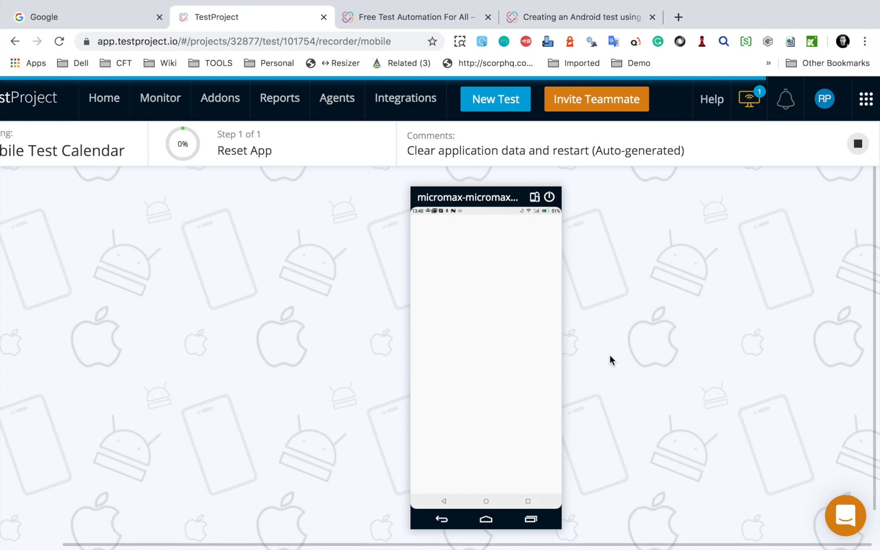
{"action": "left_click", "coordinate": [523, 381]}
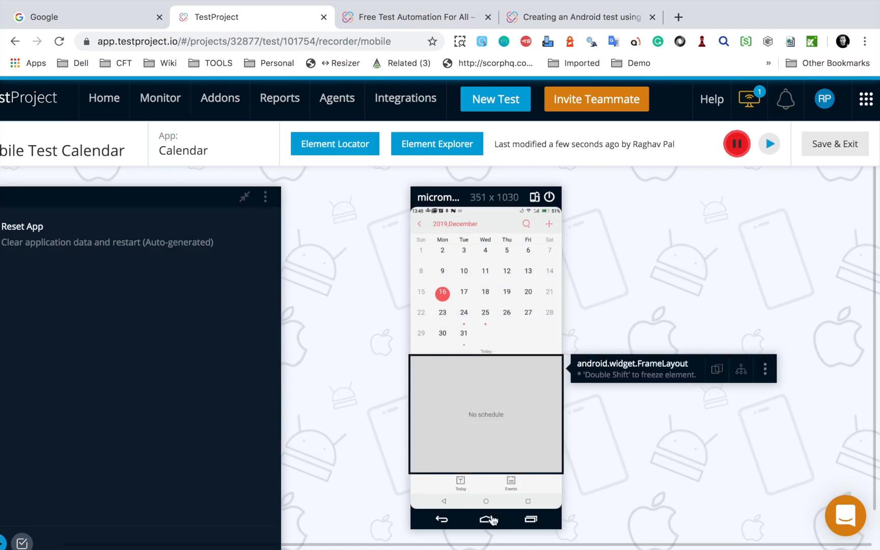
Step: Record opening Calendar's Events list and returning to the device's home screen, and save and exit the recording
{"action": "left_click", "coordinate": [511, 483]}
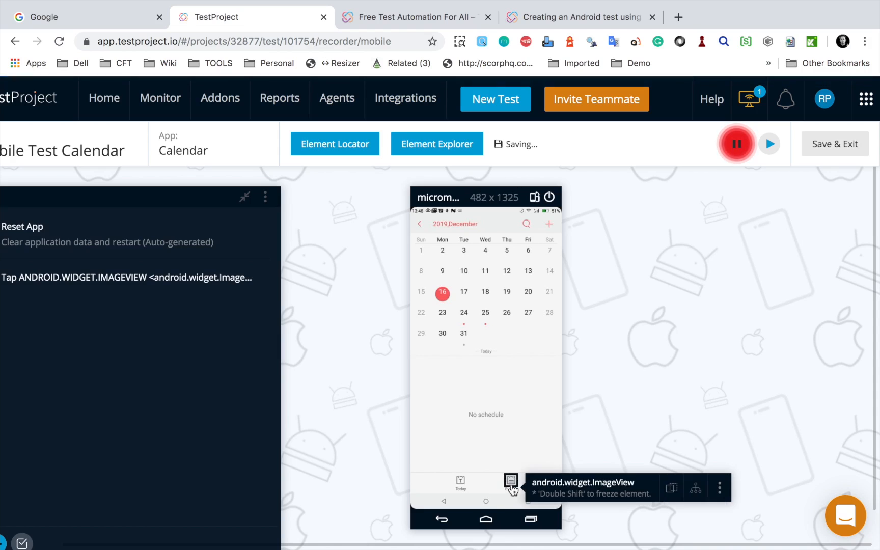
{"action": "left_click", "coordinate": [486, 520]}
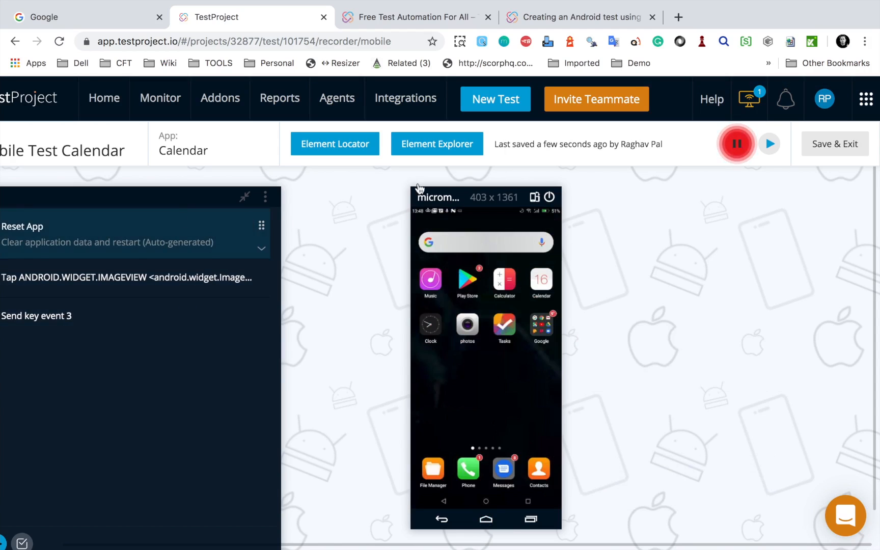
{"action": "mouse_move", "coordinate": [711, 545]}
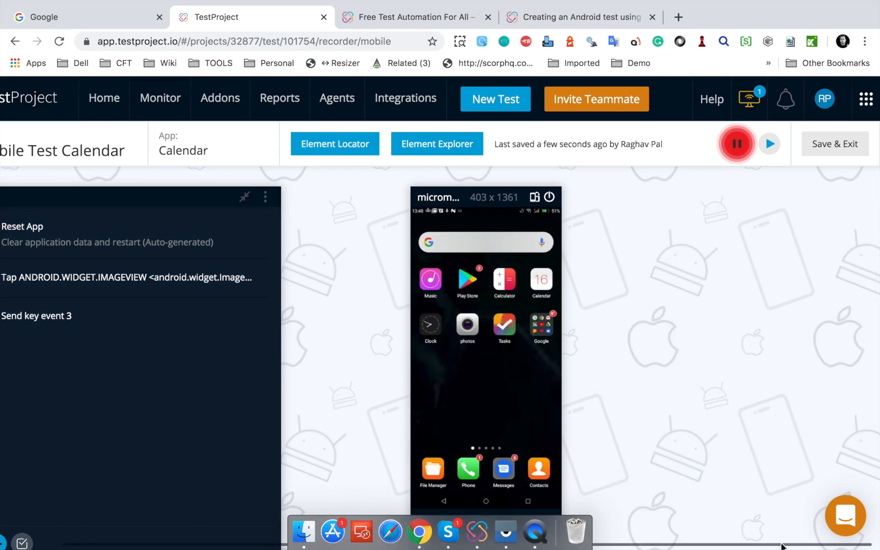
{"action": "left_click", "coordinate": [835, 145]}
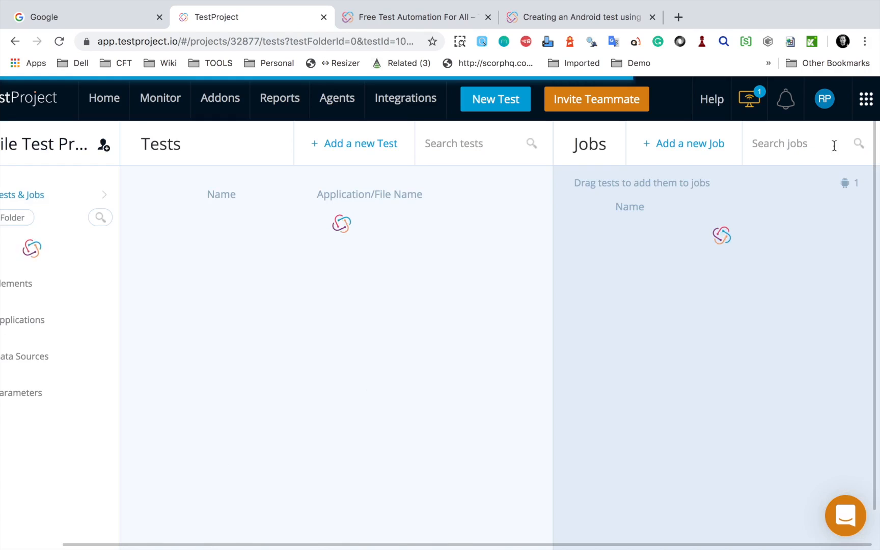
Step: Create a new mobile test named Chrome Test and choose Android as its platform
{"action": "left_click", "coordinate": [353, 153]}
{"action": "left_click", "coordinate": [334, 306]}
{"action": "left_click", "coordinate": [645, 478]}
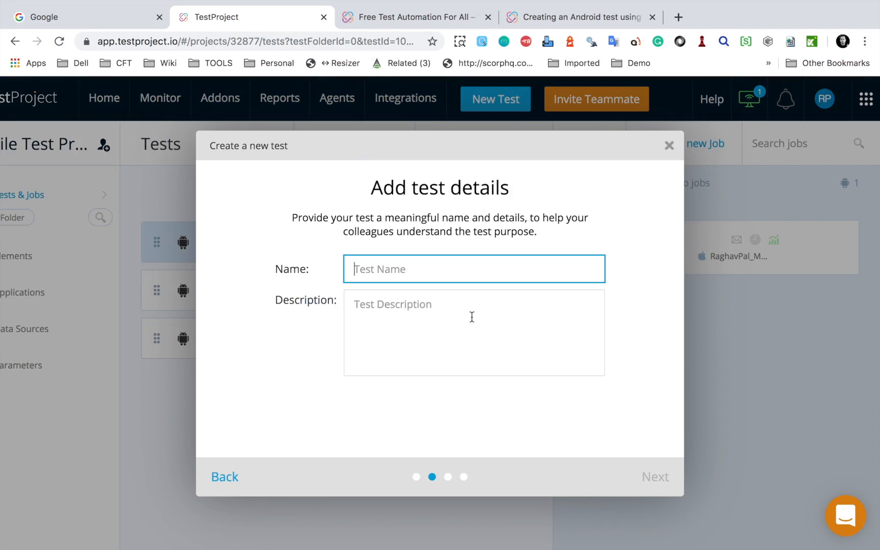
{"action": "type", "text": "CH"}
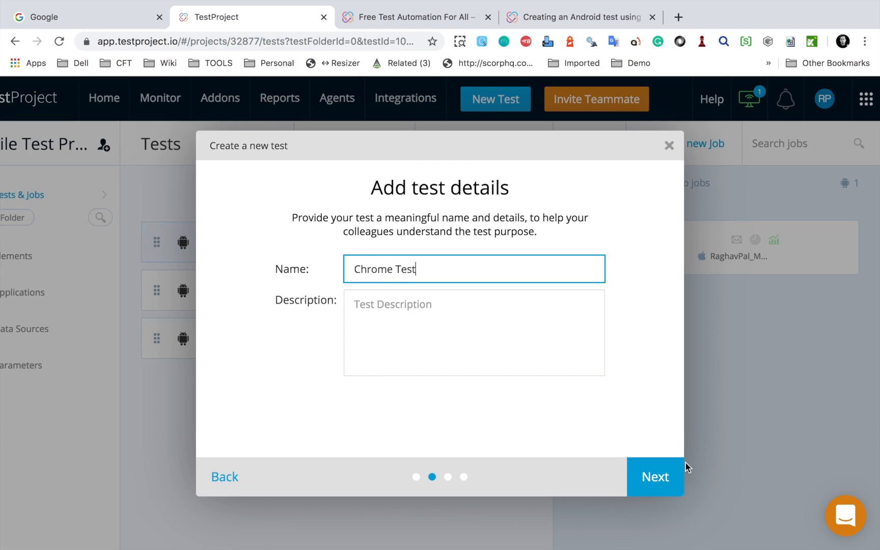
{"action": "left_click", "coordinate": [664, 473]}
{"action": "left_click", "coordinate": [398, 295]}
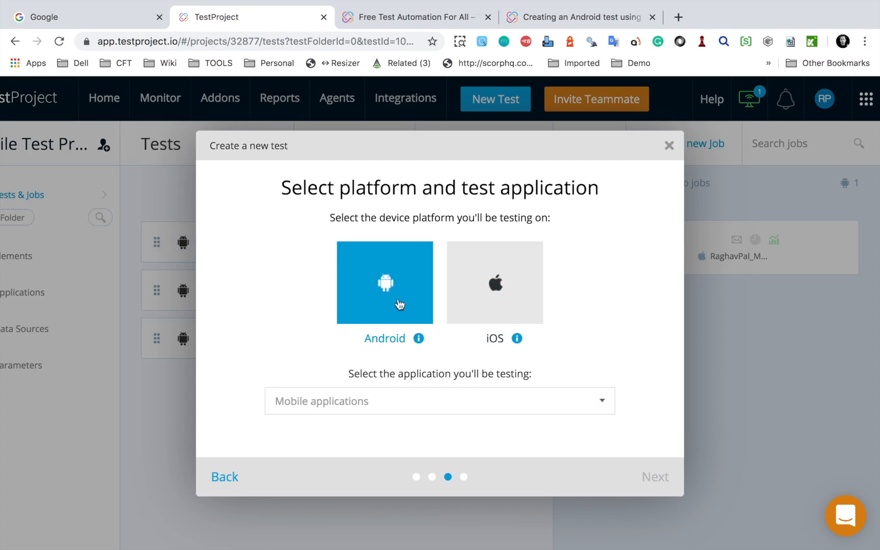
Step: Add Chrome from the connected micromax_hs2 device as a new application and use it for the test
{"action": "left_click", "coordinate": [423, 406]}
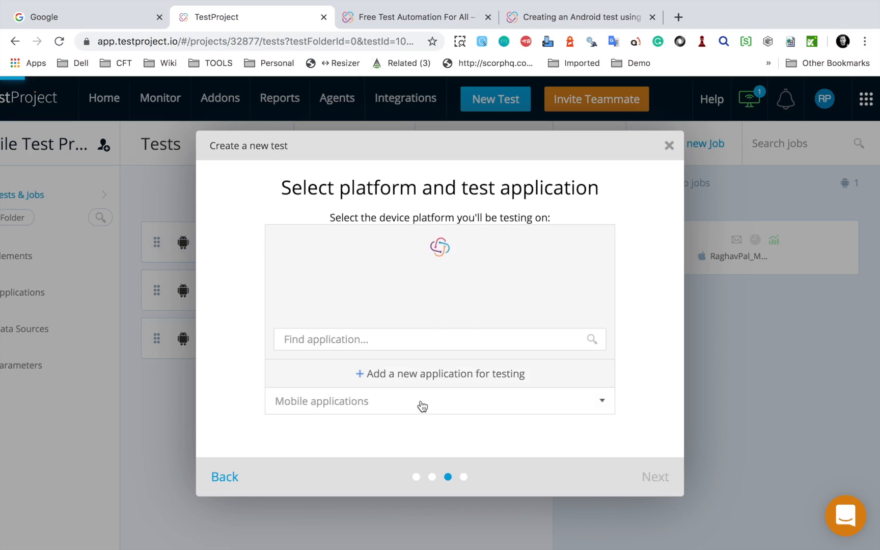
{"action": "left_click", "coordinate": [413, 376]}
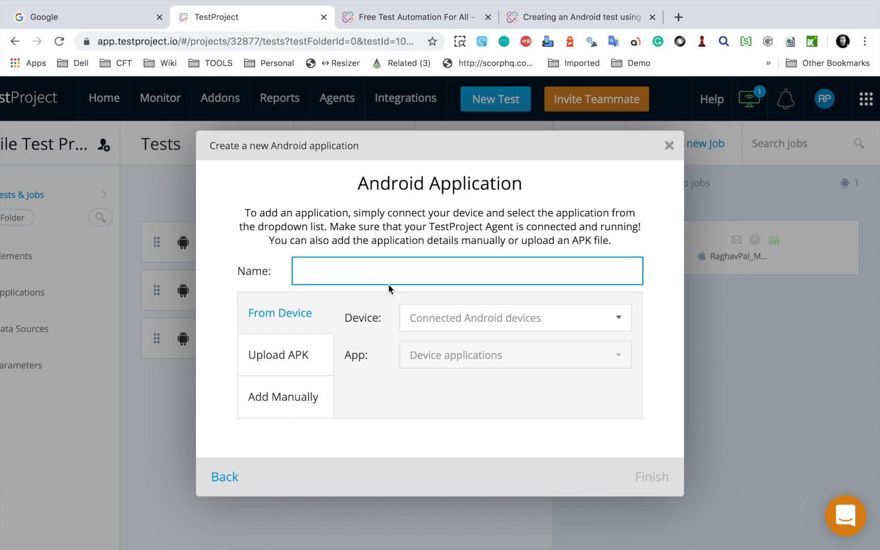
{"action": "left_click", "coordinate": [480, 328]}
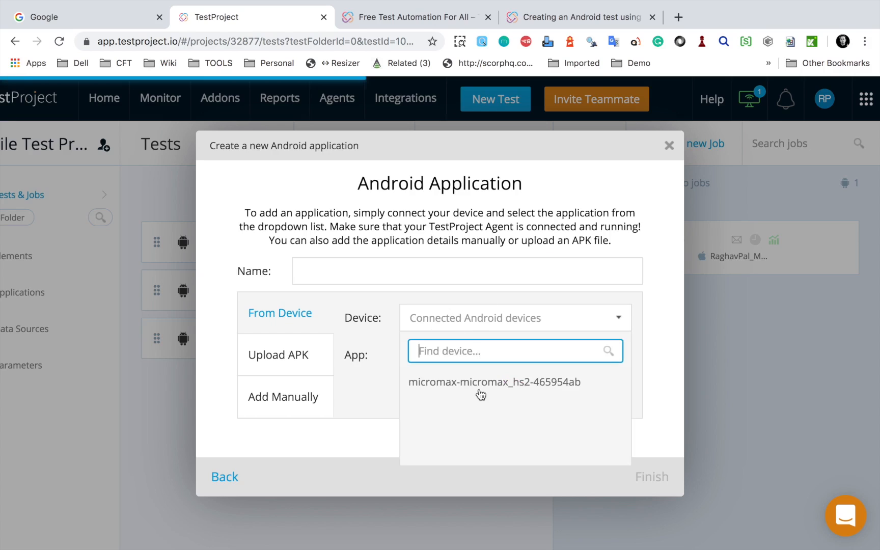
{"action": "left_click", "coordinate": [488, 385]}
{"action": "left_click", "coordinate": [466, 365]}
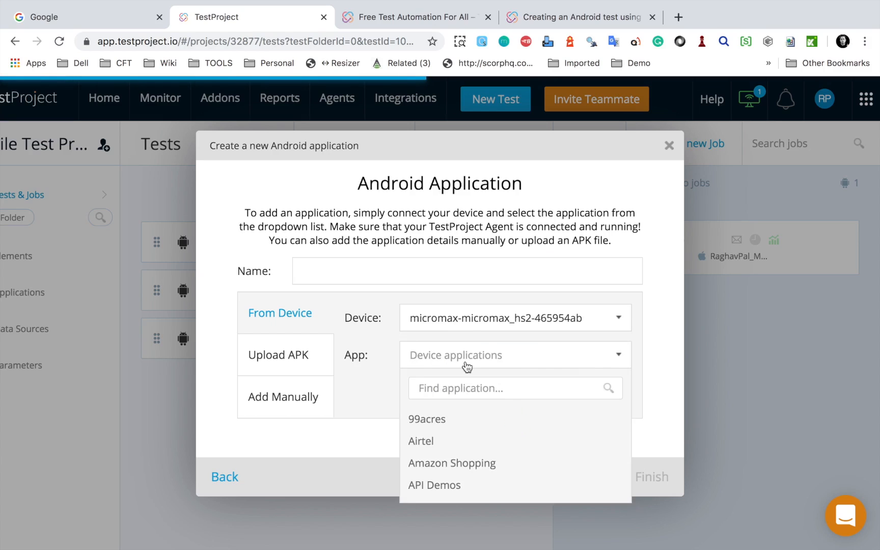
{"action": "scroll", "coordinate": [463, 456], "scroll_direction": "down", "scroll_amount": 3}
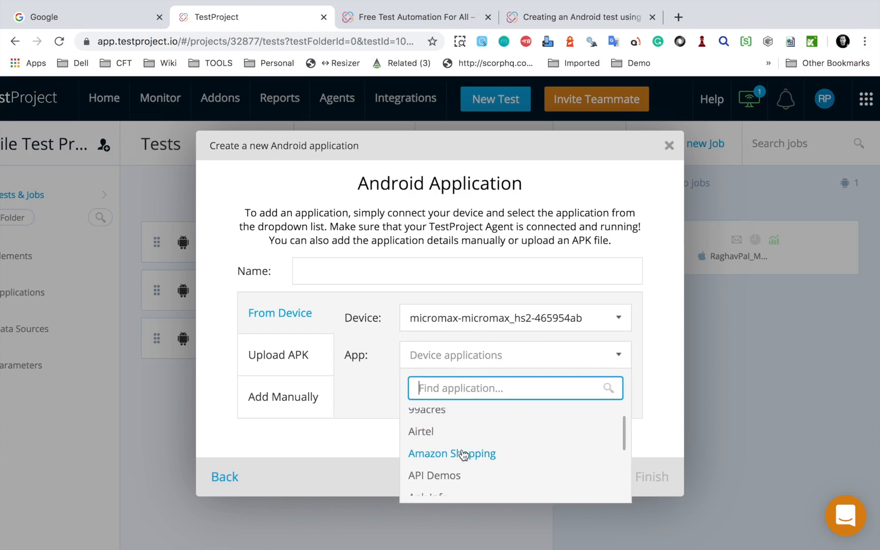
{"action": "scroll", "coordinate": [464, 455], "scroll_direction": "down", "scroll_amount": 5}
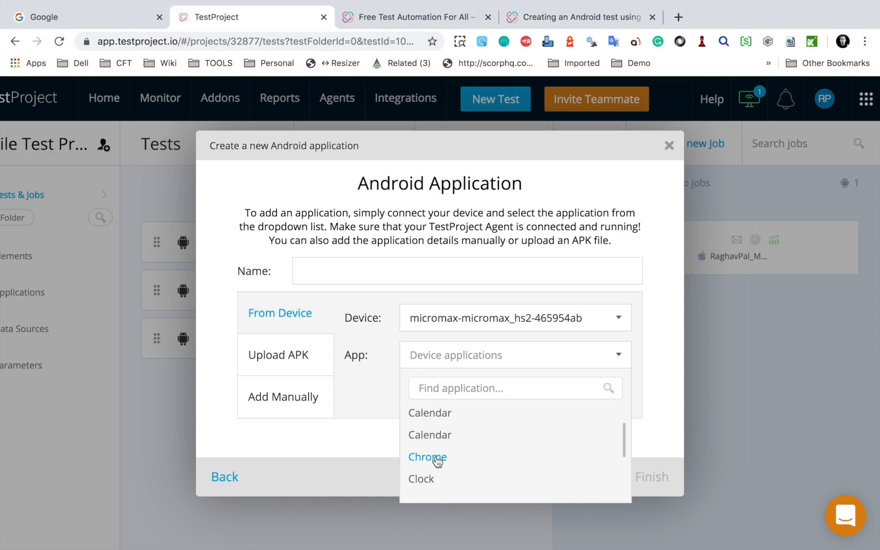
{"action": "left_click", "coordinate": [436, 455]}
{"action": "left_click", "coordinate": [661, 484]}
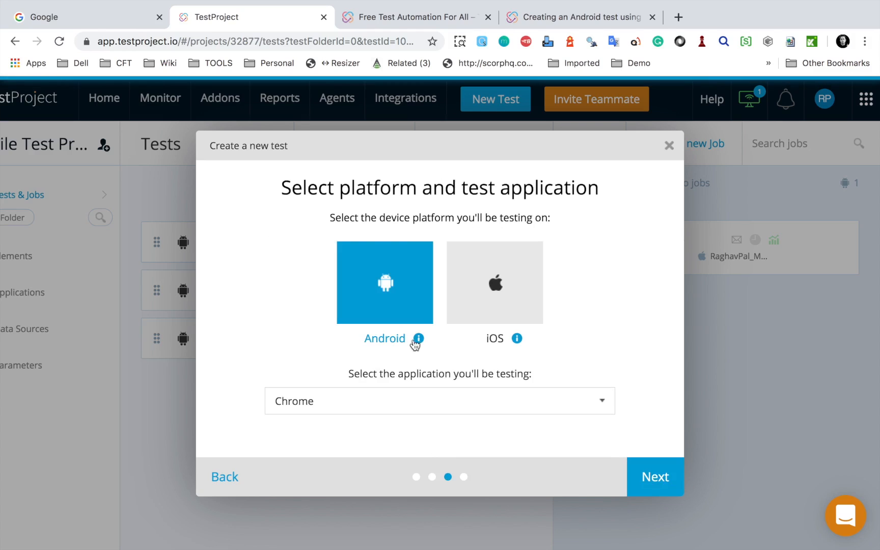
Step: Start the Chrome test with the Record option and agree to reset the app to its pristine condition
{"action": "left_click", "coordinate": [654, 481]}
{"action": "left_click", "coordinate": [329, 296]}
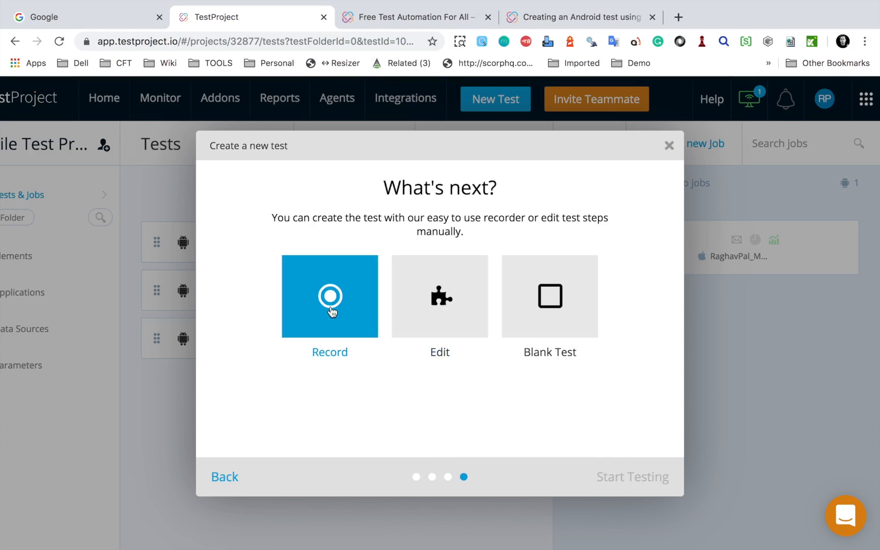
{"action": "left_click", "coordinate": [634, 477]}
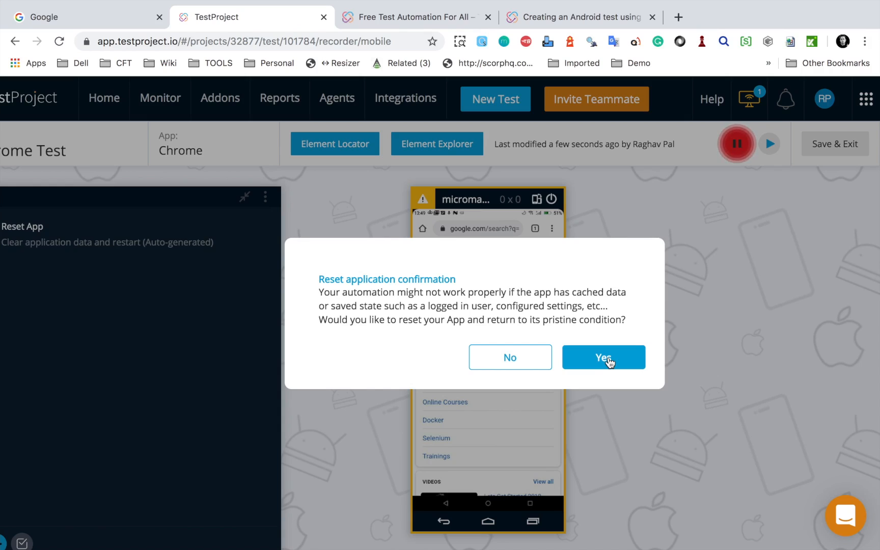
{"action": "left_click", "coordinate": [608, 358]}
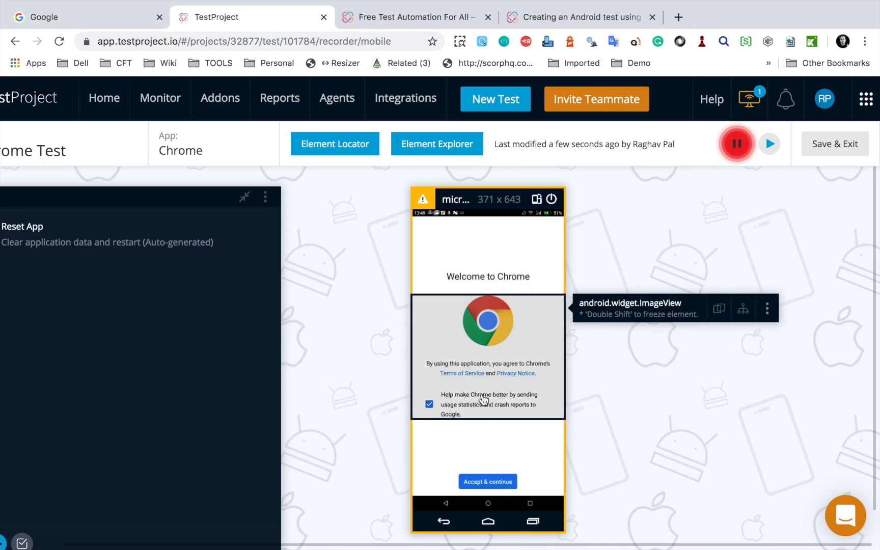
Step: Record Chrome's first-run setup: accept the terms, continue past the Lite mode page and decline sync
{"action": "left_click", "coordinate": [485, 486]}
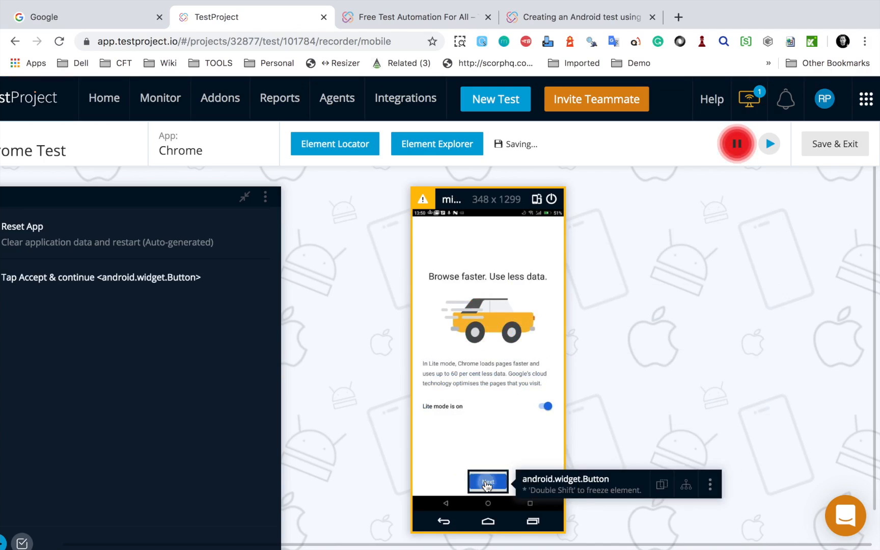
{"action": "left_click", "coordinate": [486, 486]}
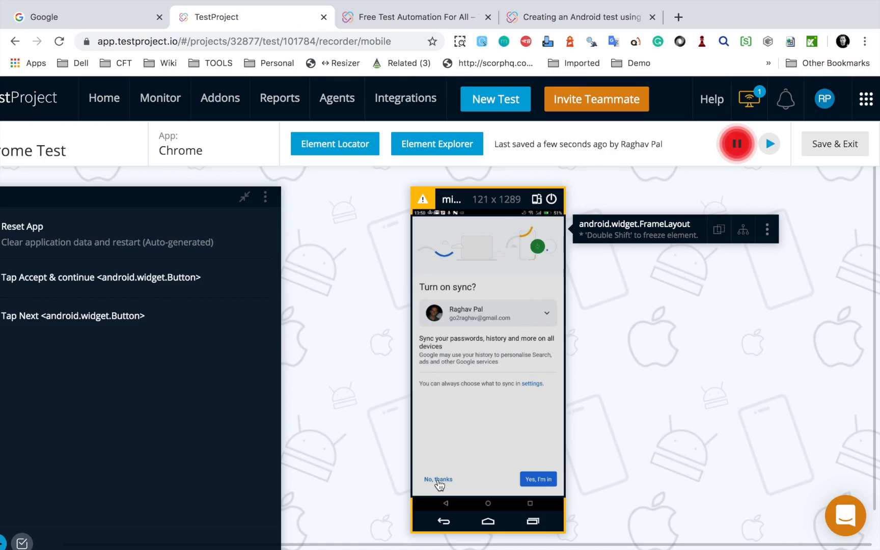
{"action": "left_click", "coordinate": [440, 485]}
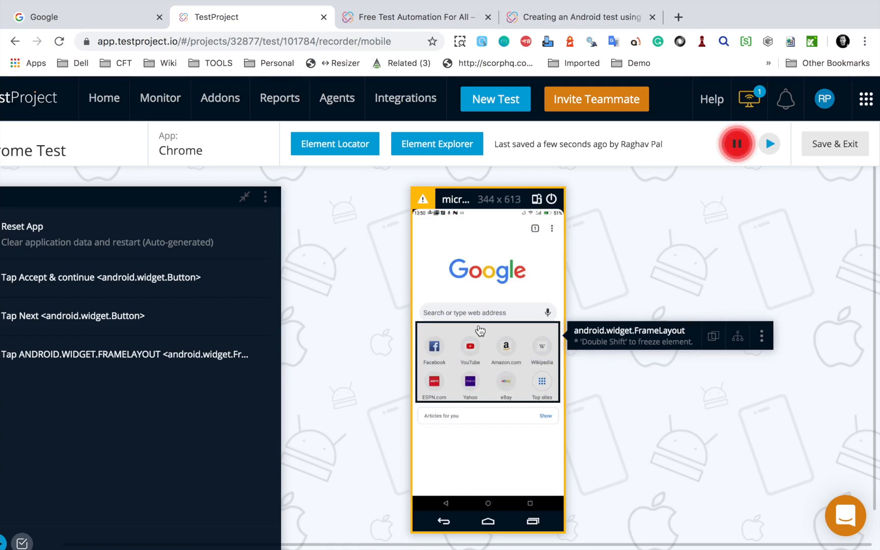
Step: Record a tap and the prefilled text "Search or type web address" in Chrome's search box, trying multiline input before returning to single line
{"action": "left_click", "coordinate": [475, 319]}
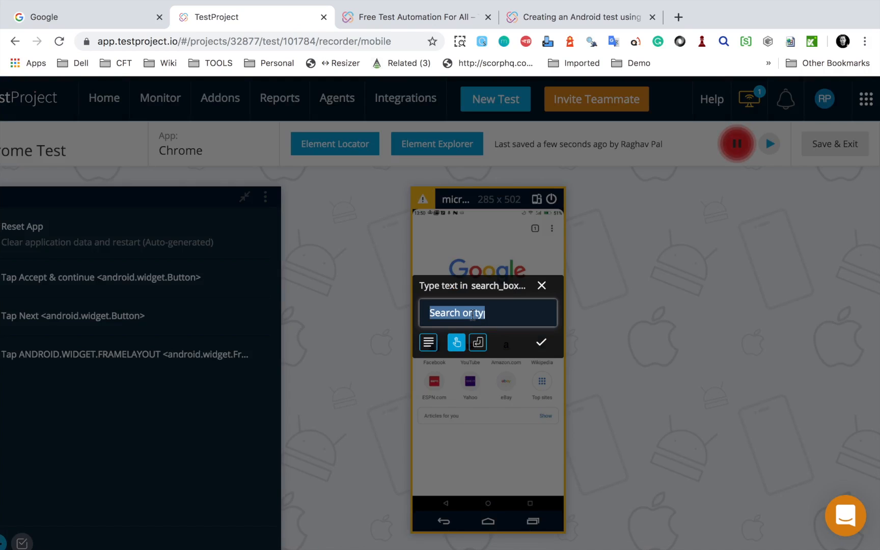
{"action": "left_click", "coordinate": [458, 345]}
{"action": "left_click_drag", "start_coordinate": [490, 313], "coordinate": [421, 310]}
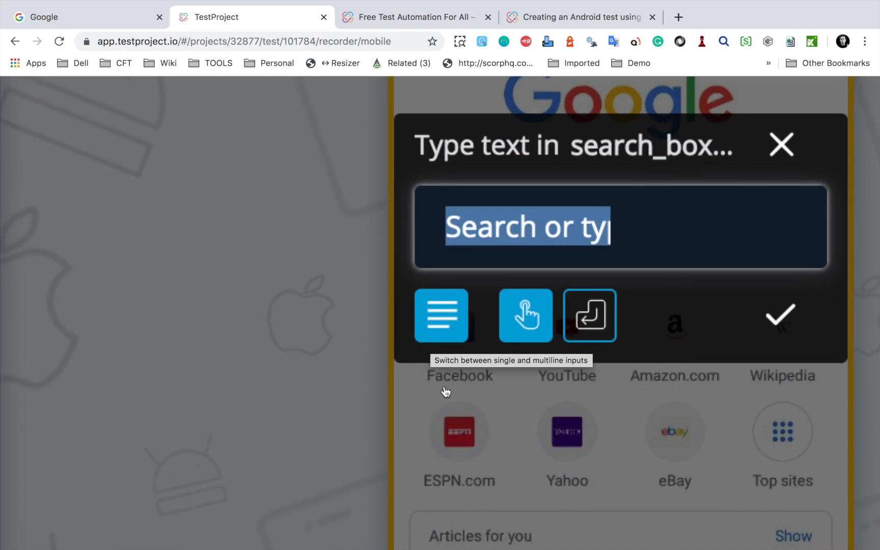
{"action": "left_click", "coordinate": [440, 334]}
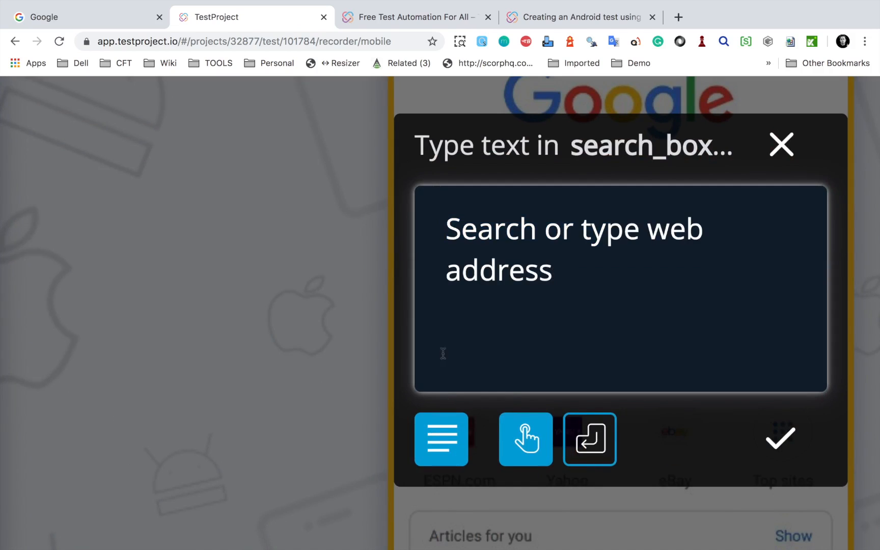
{"action": "left_click", "coordinate": [442, 439]}
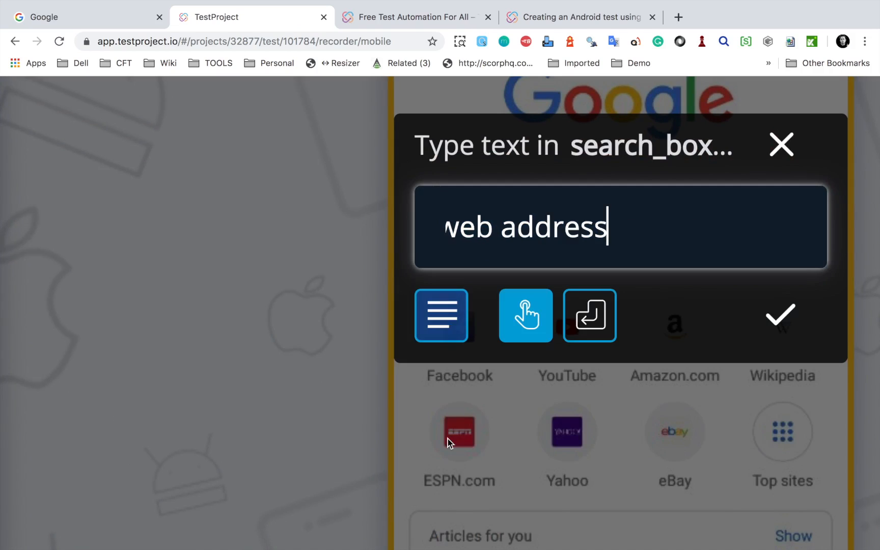
{"action": "left_click", "coordinate": [532, 326]}
{"action": "left_click", "coordinate": [596, 331]}
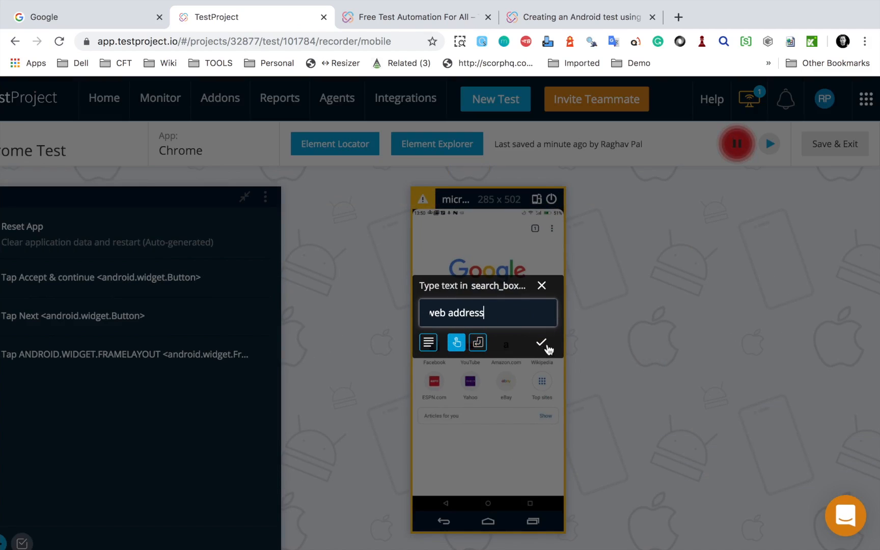
{"action": "left_click", "coordinate": [542, 343]}
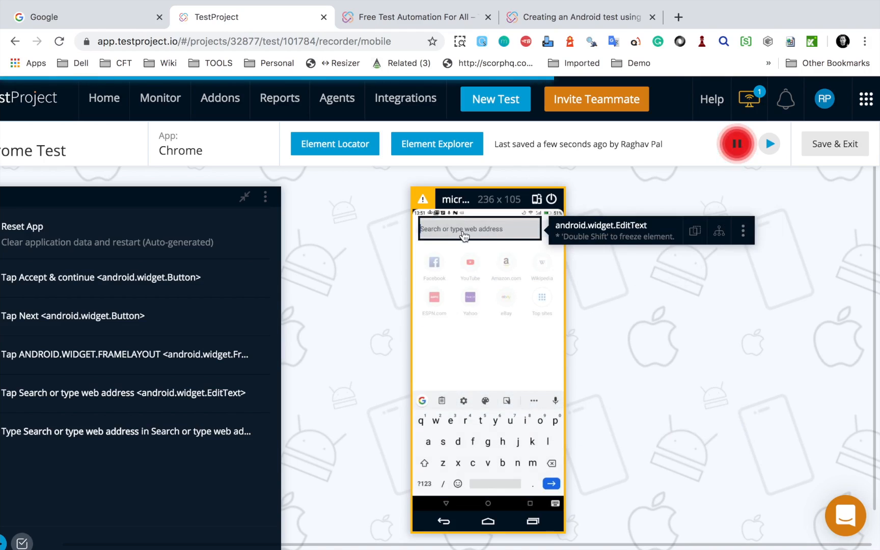
Step: Record searching for "Automation Step by Step" from Chrome's address bar with Enter sent after the text, and save and exit the test
{"action": "left_click", "coordinate": [464, 233]}
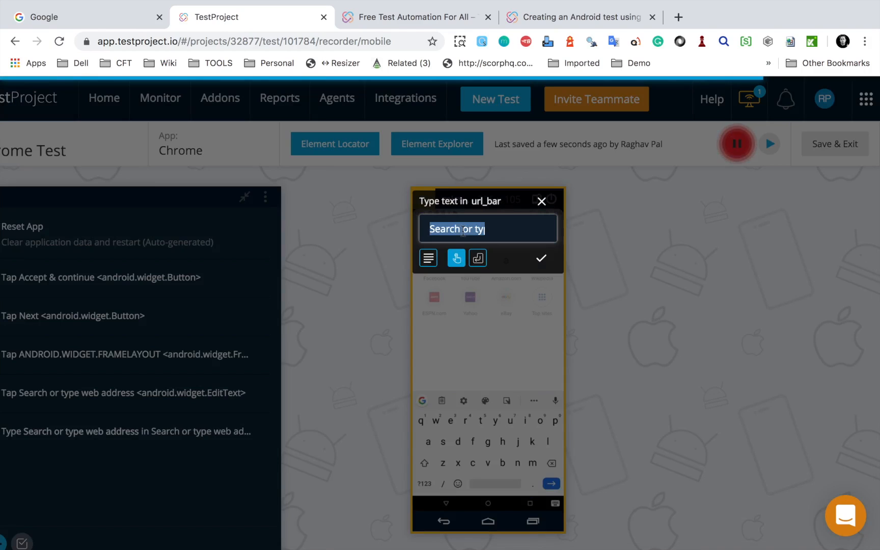
{"action": "type", "text": "Au"}
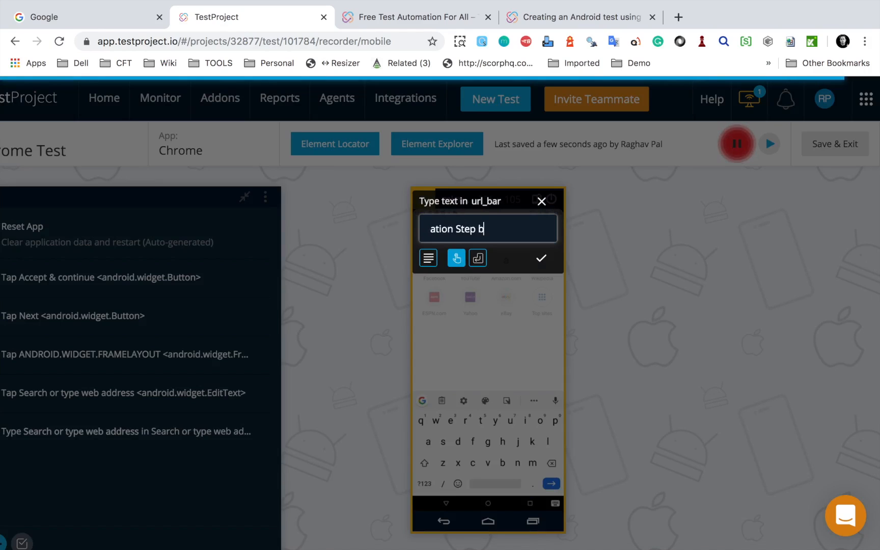
{"action": "left_click", "coordinate": [479, 258]}
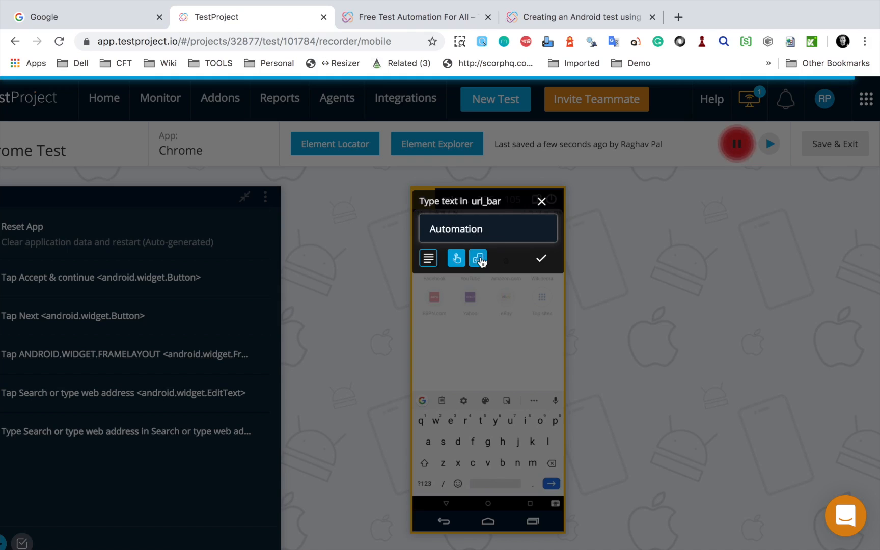
{"action": "left_click", "coordinate": [539, 261]}
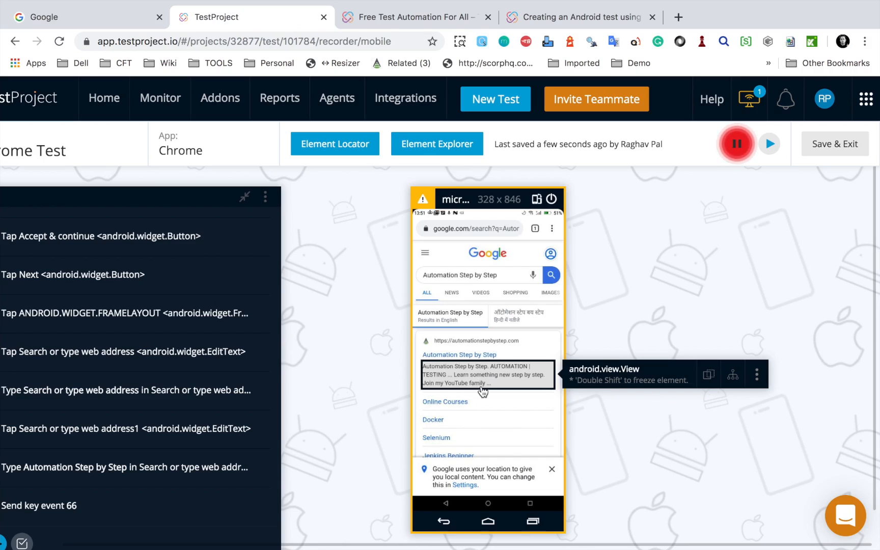
{"action": "left_click", "coordinate": [829, 152]}
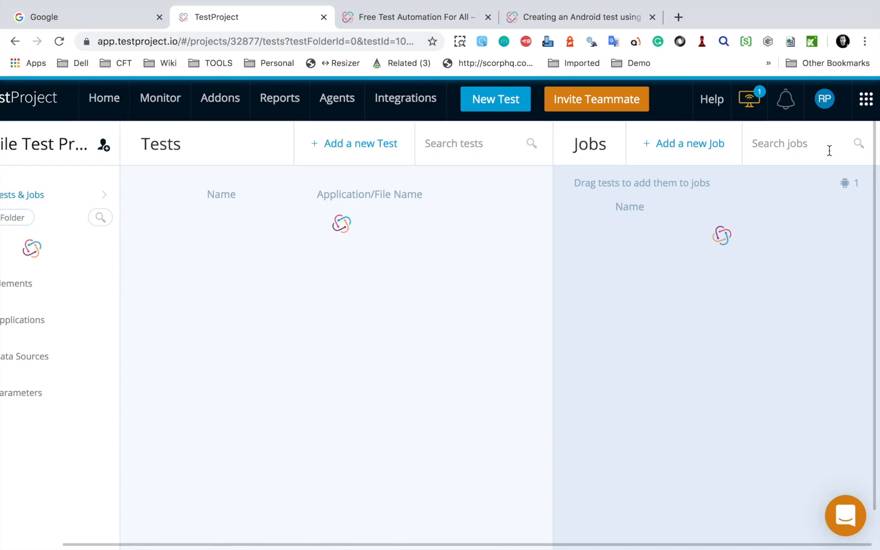